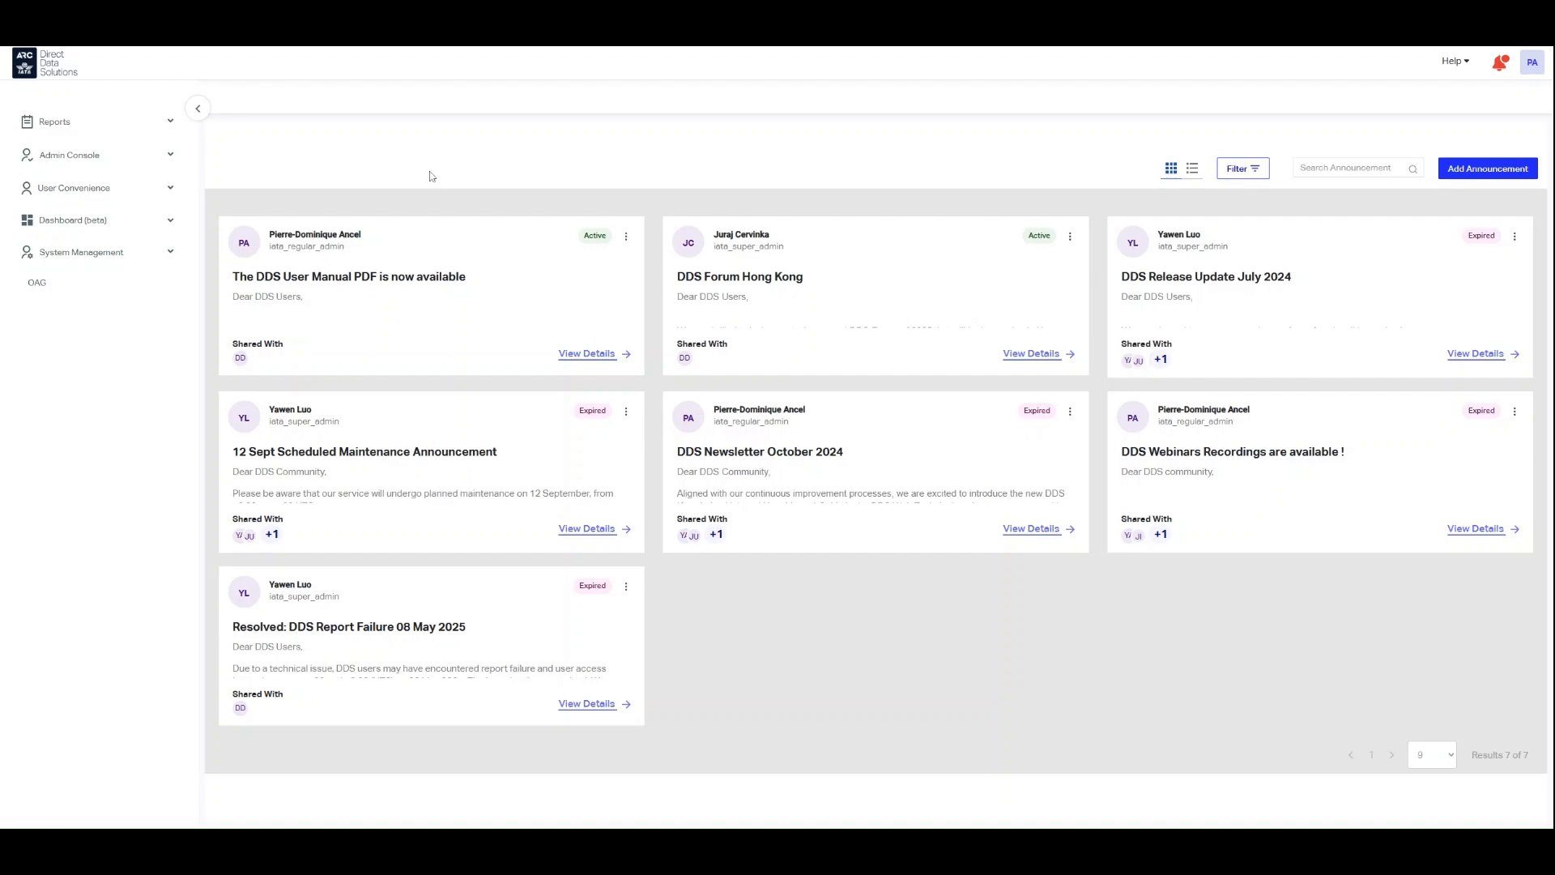
# - Open the Grouping page under User Convenience and collapse the navigation sidebar
pyautogui.hotkey('ctrl', '+')
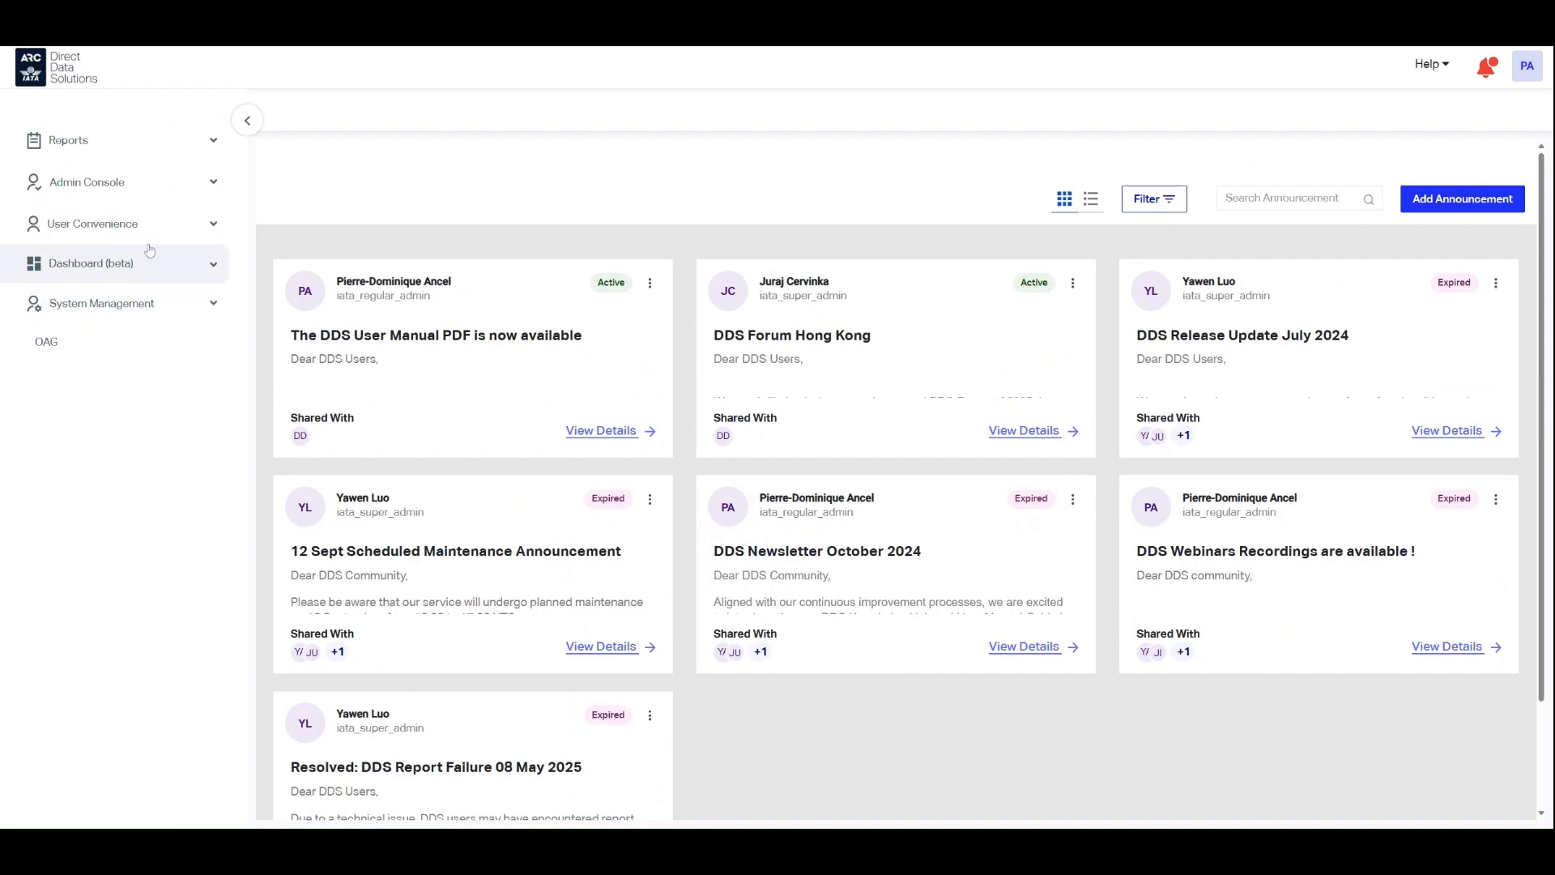
pyautogui.click(180, 224)
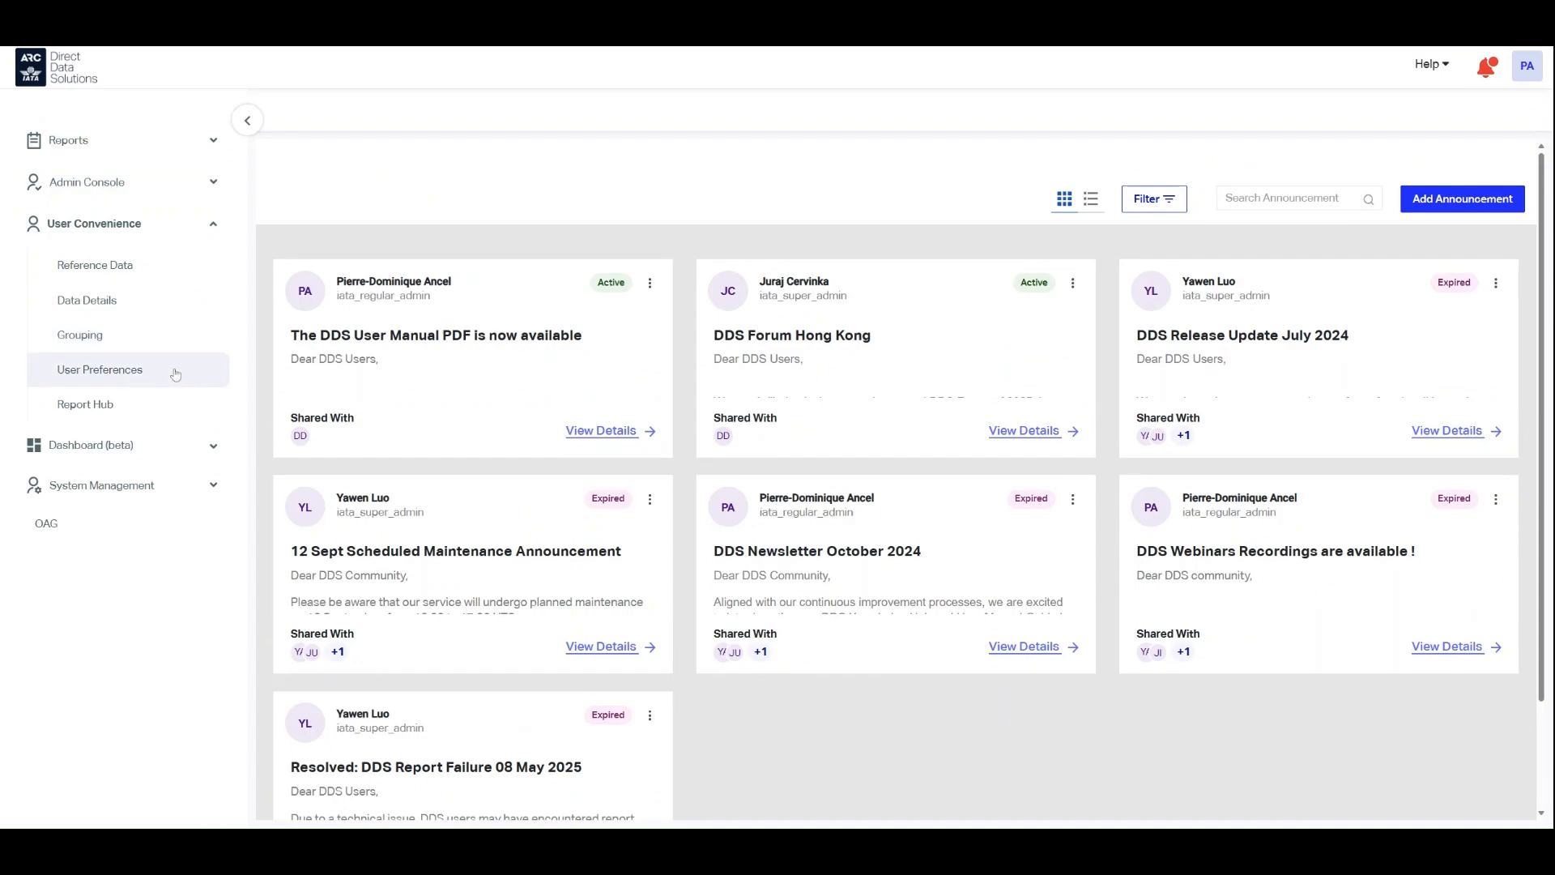
pyautogui.click(76, 336)
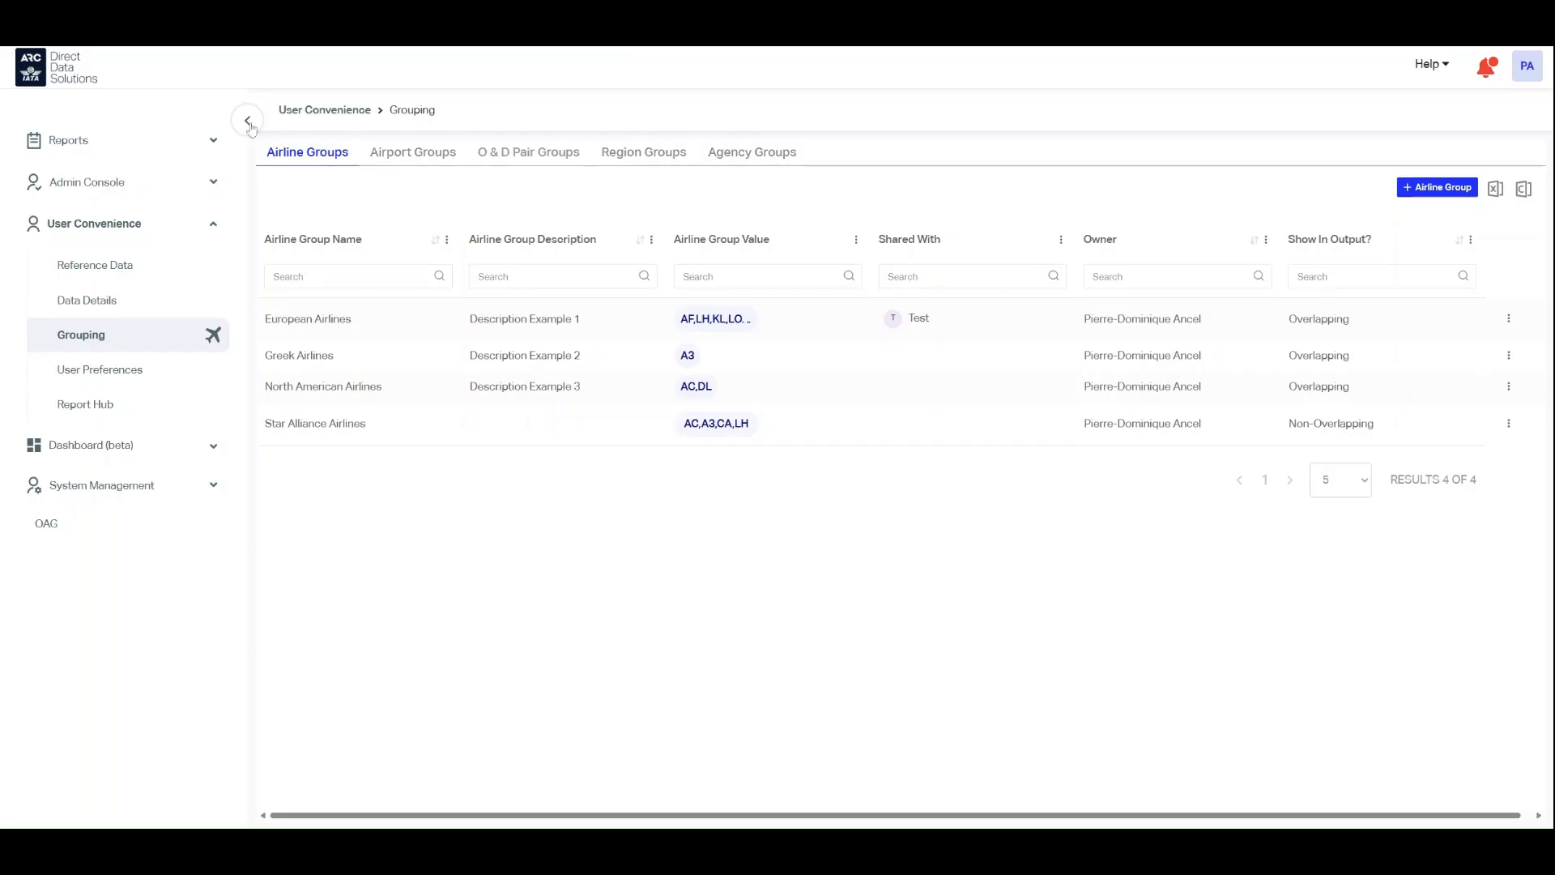
pyautogui.click(249, 123)
pyautogui.hotkey('ctrl', '+')
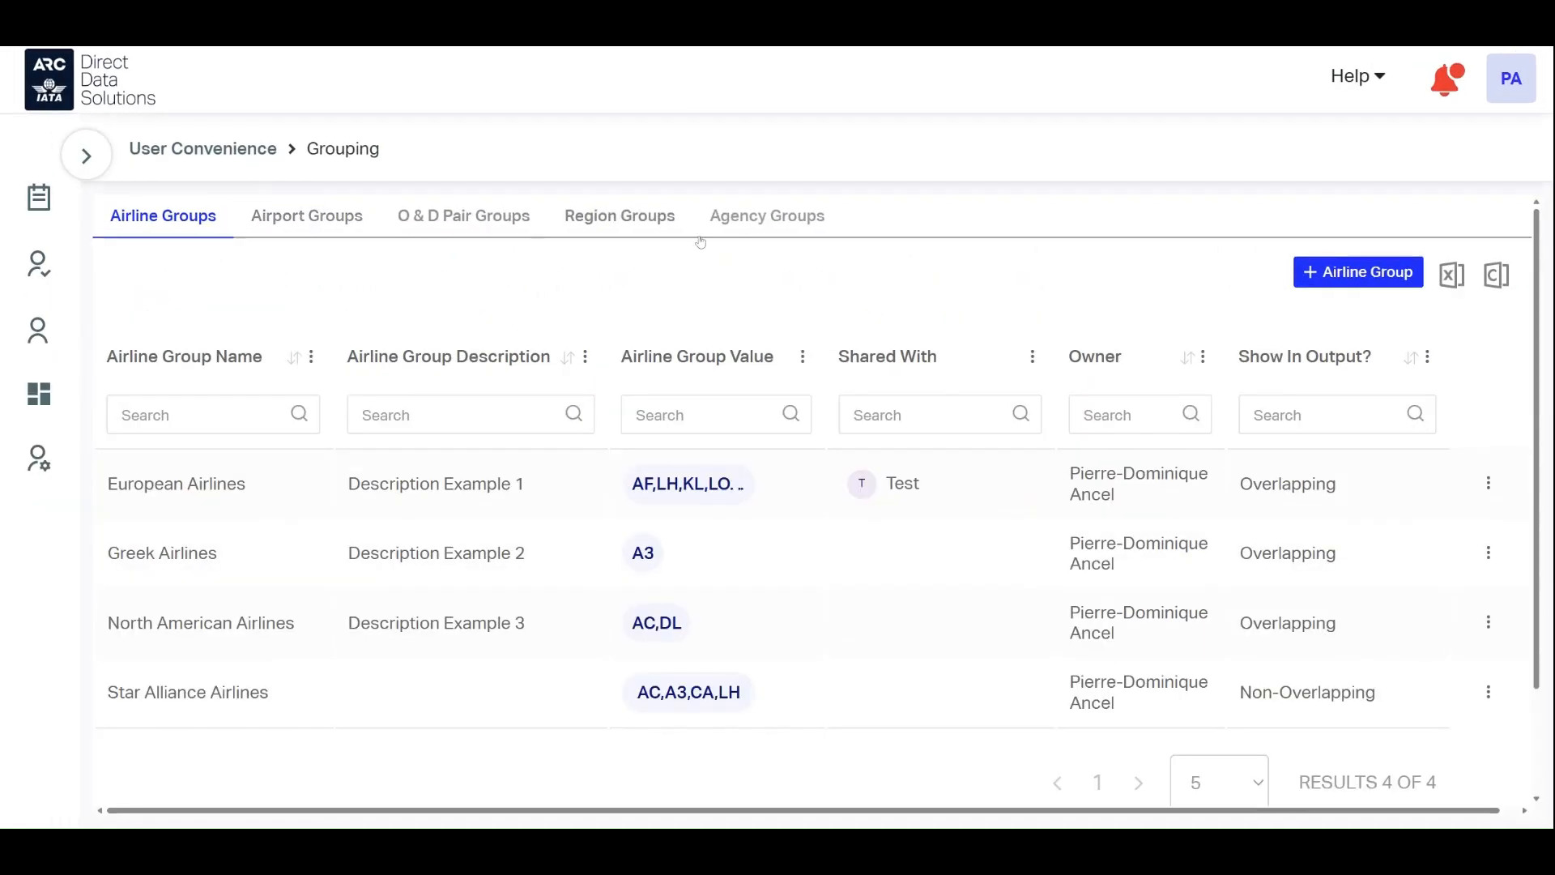
# - Show the Agency Groups with 100 results per page and check whom the Paris Agencies group is shared with
pyautogui.moveTo(910, 233); pyautogui.dragTo(99, 235)
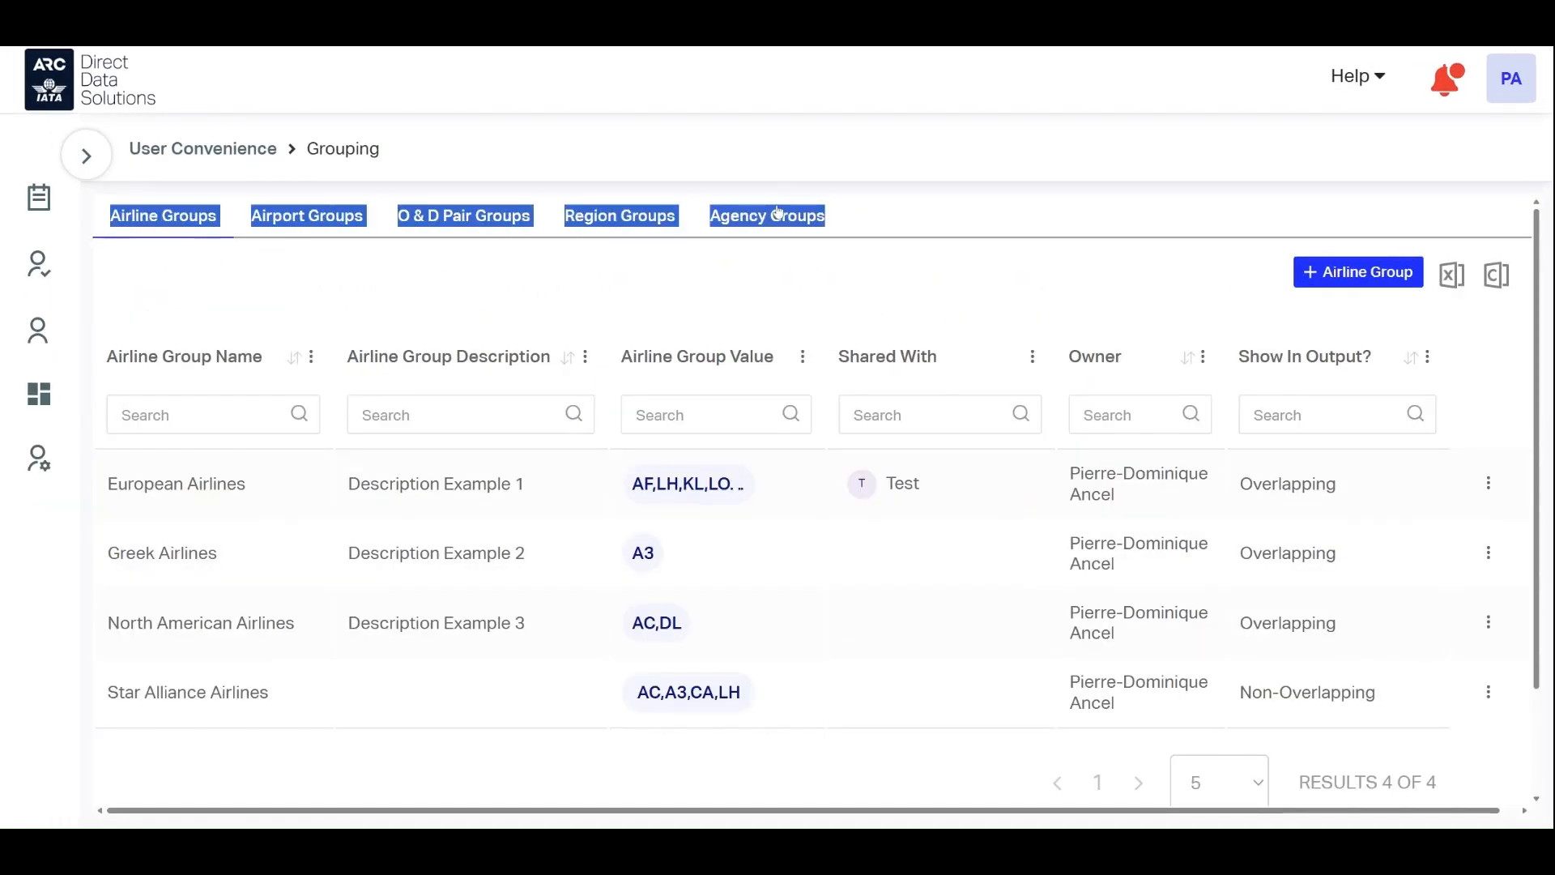
pyautogui.click(800, 217)
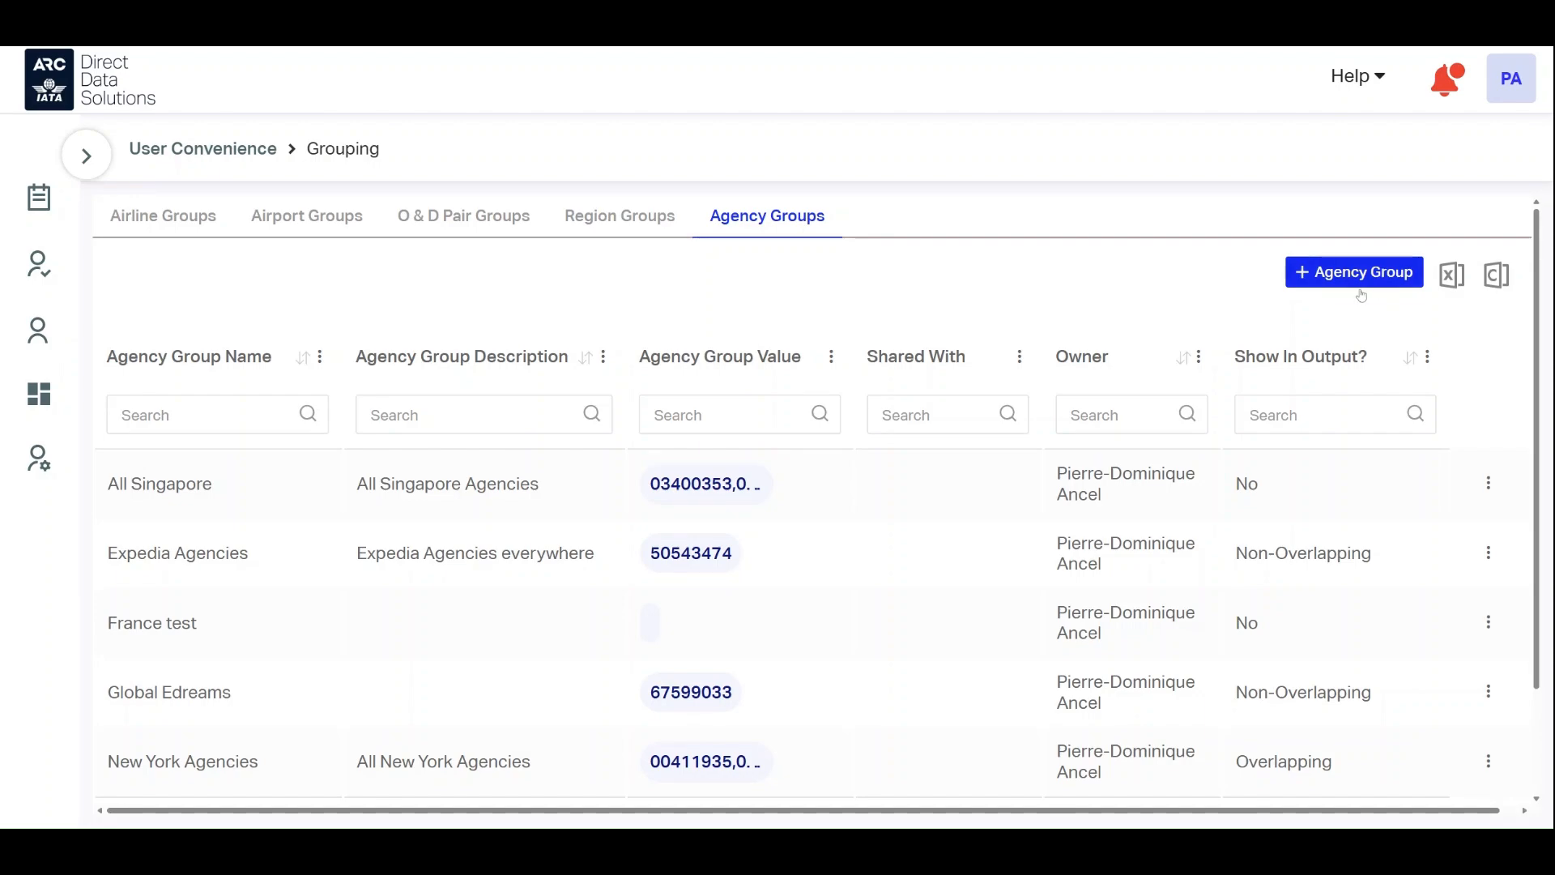
pyautogui.scroll(-2, 1211, 358)
pyautogui.click(1215, 731)
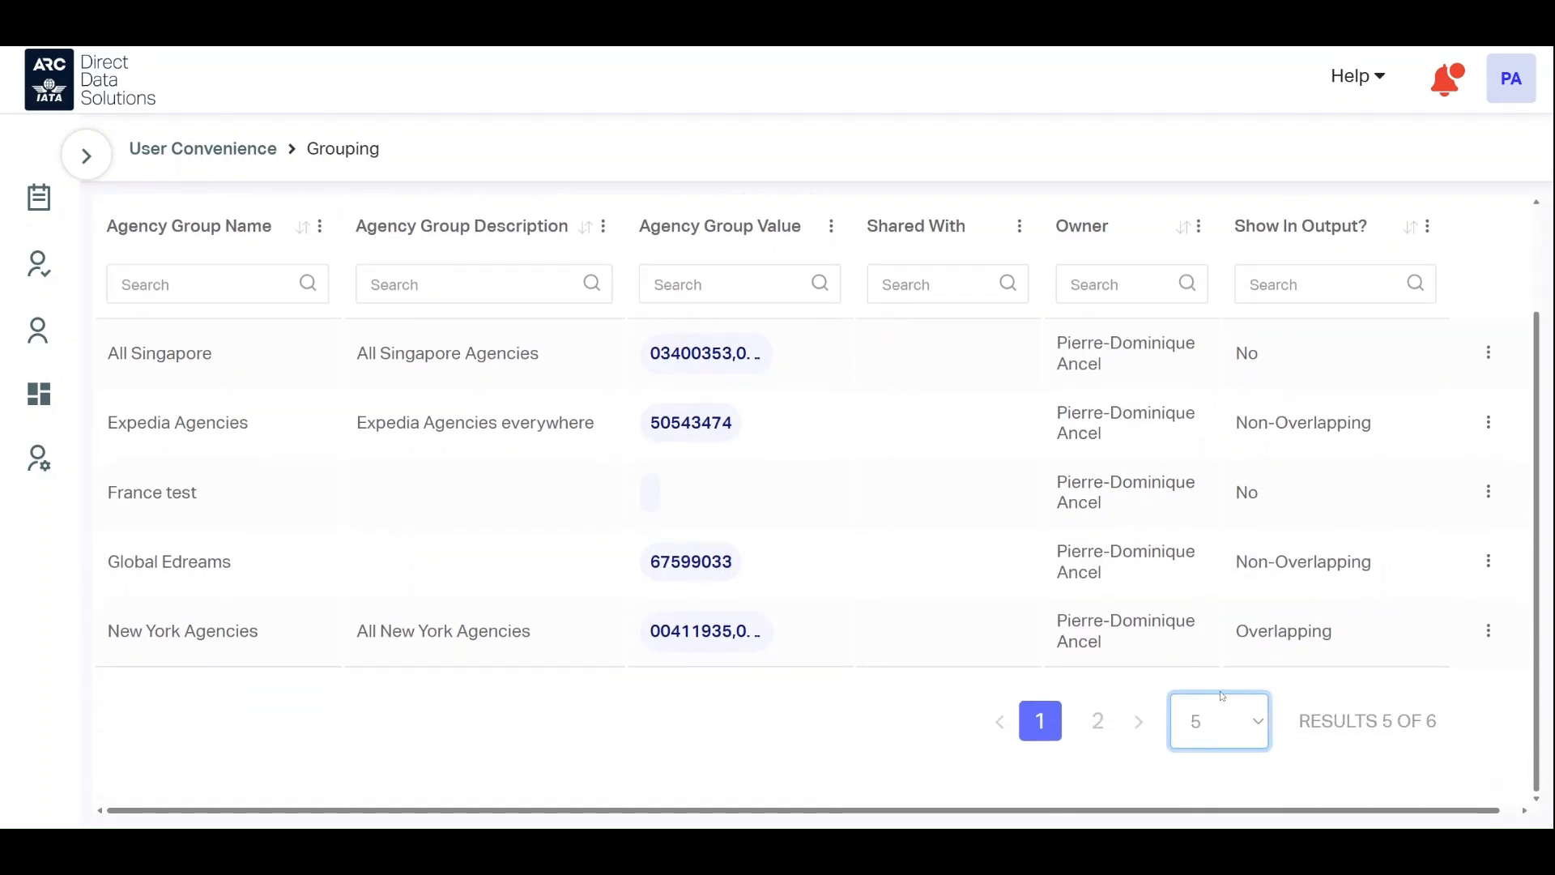
pyautogui.click(1223, 694)
pyautogui.scroll(-3, 1046, 623)
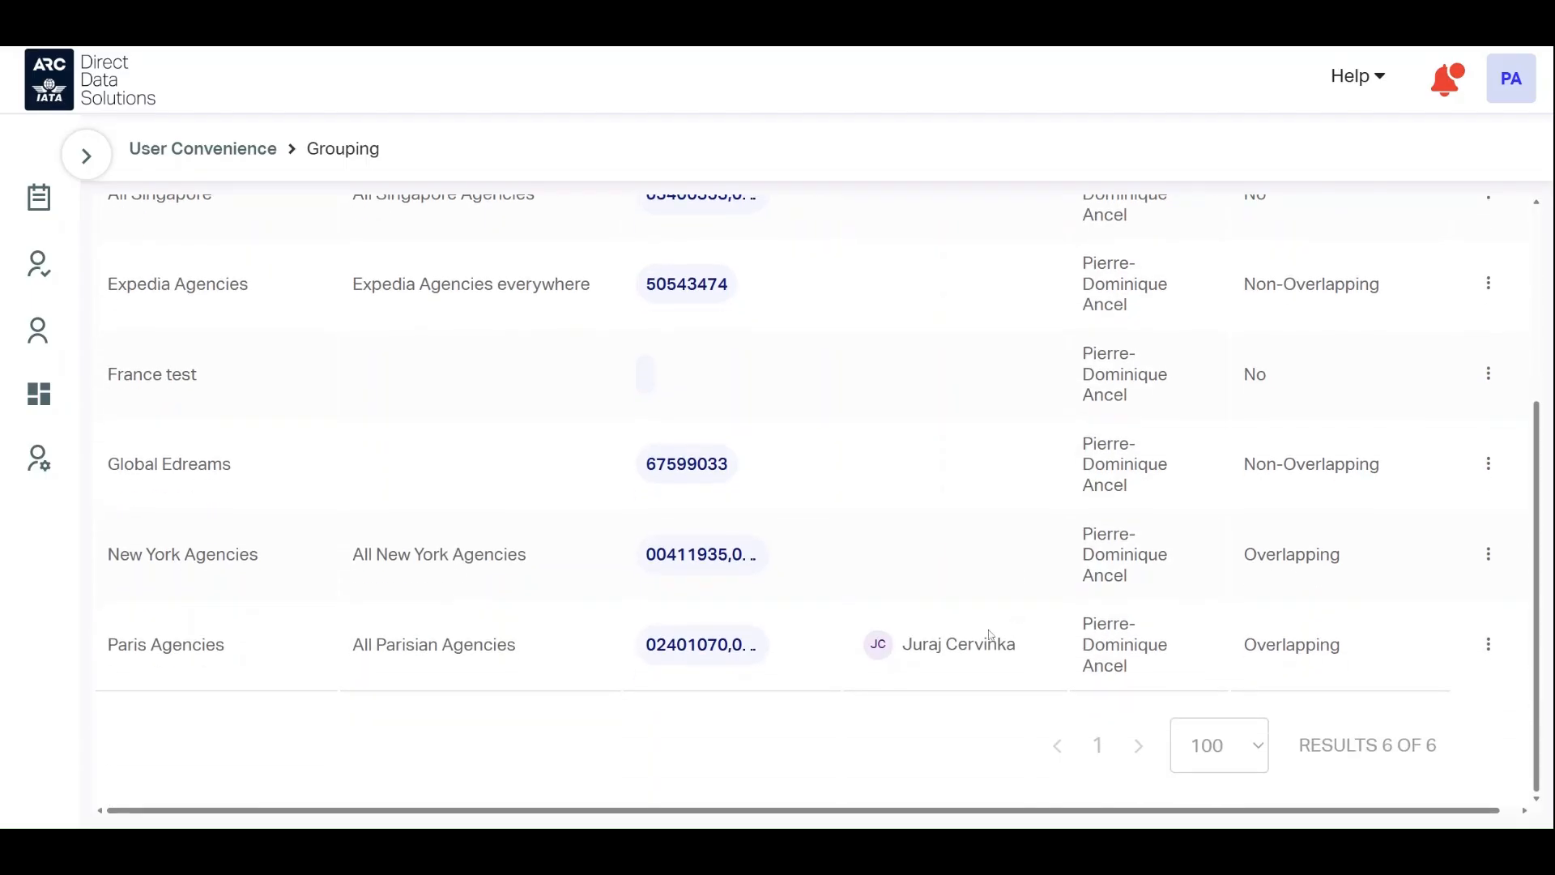
pyautogui.scroll(4, 916, 677)
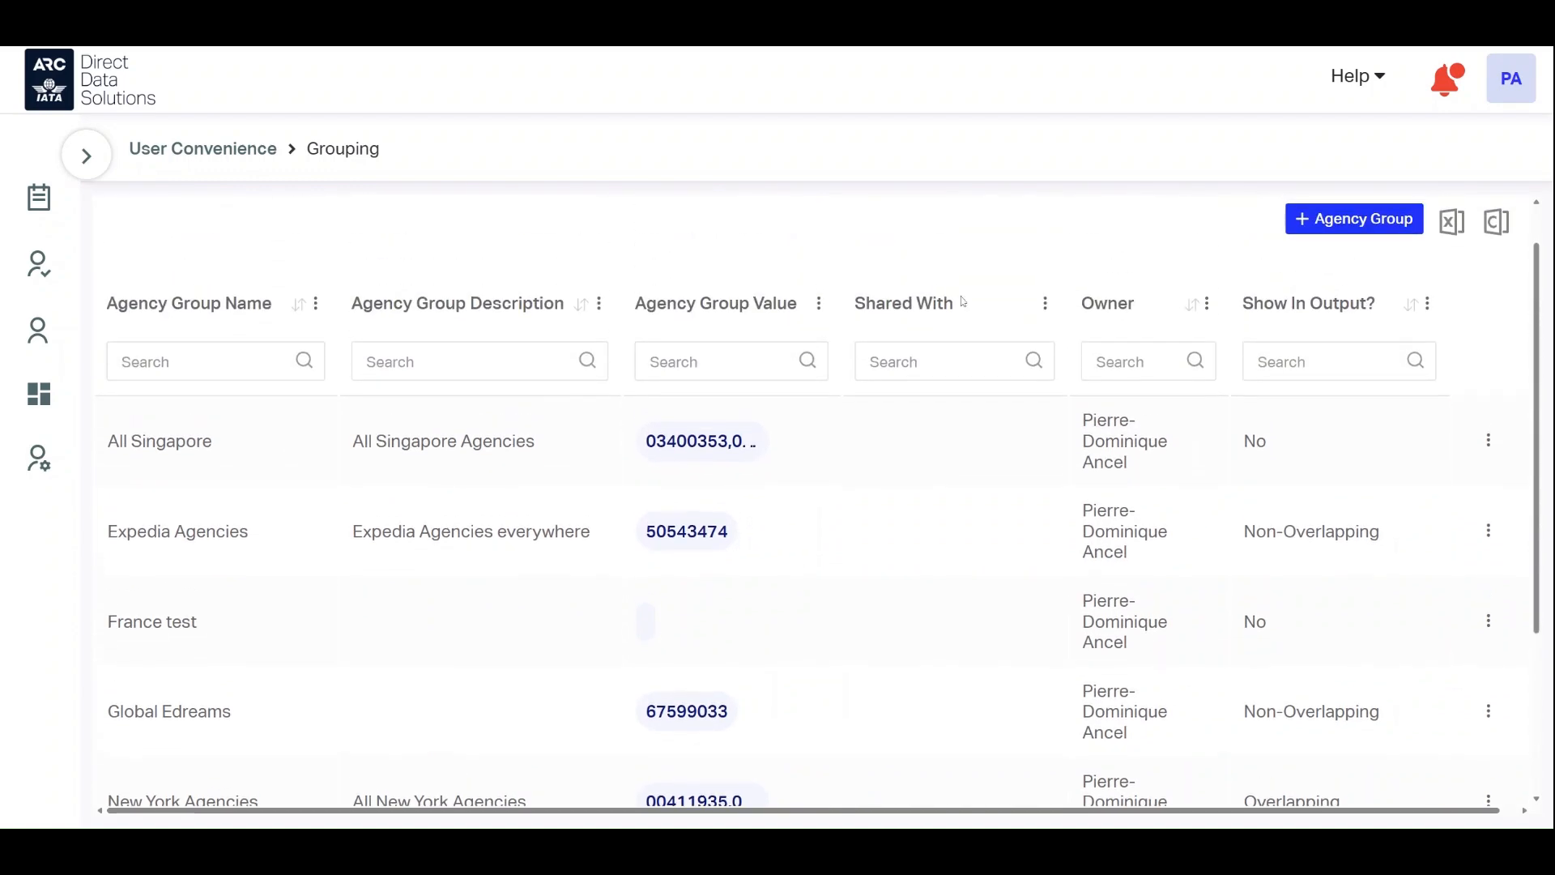
pyautogui.moveTo(960, 304); pyautogui.dragTo(855, 306)
pyautogui.scroll(-3, 910, 340)
pyautogui.moveTo(1022, 645); pyautogui.dragTo(903, 645)
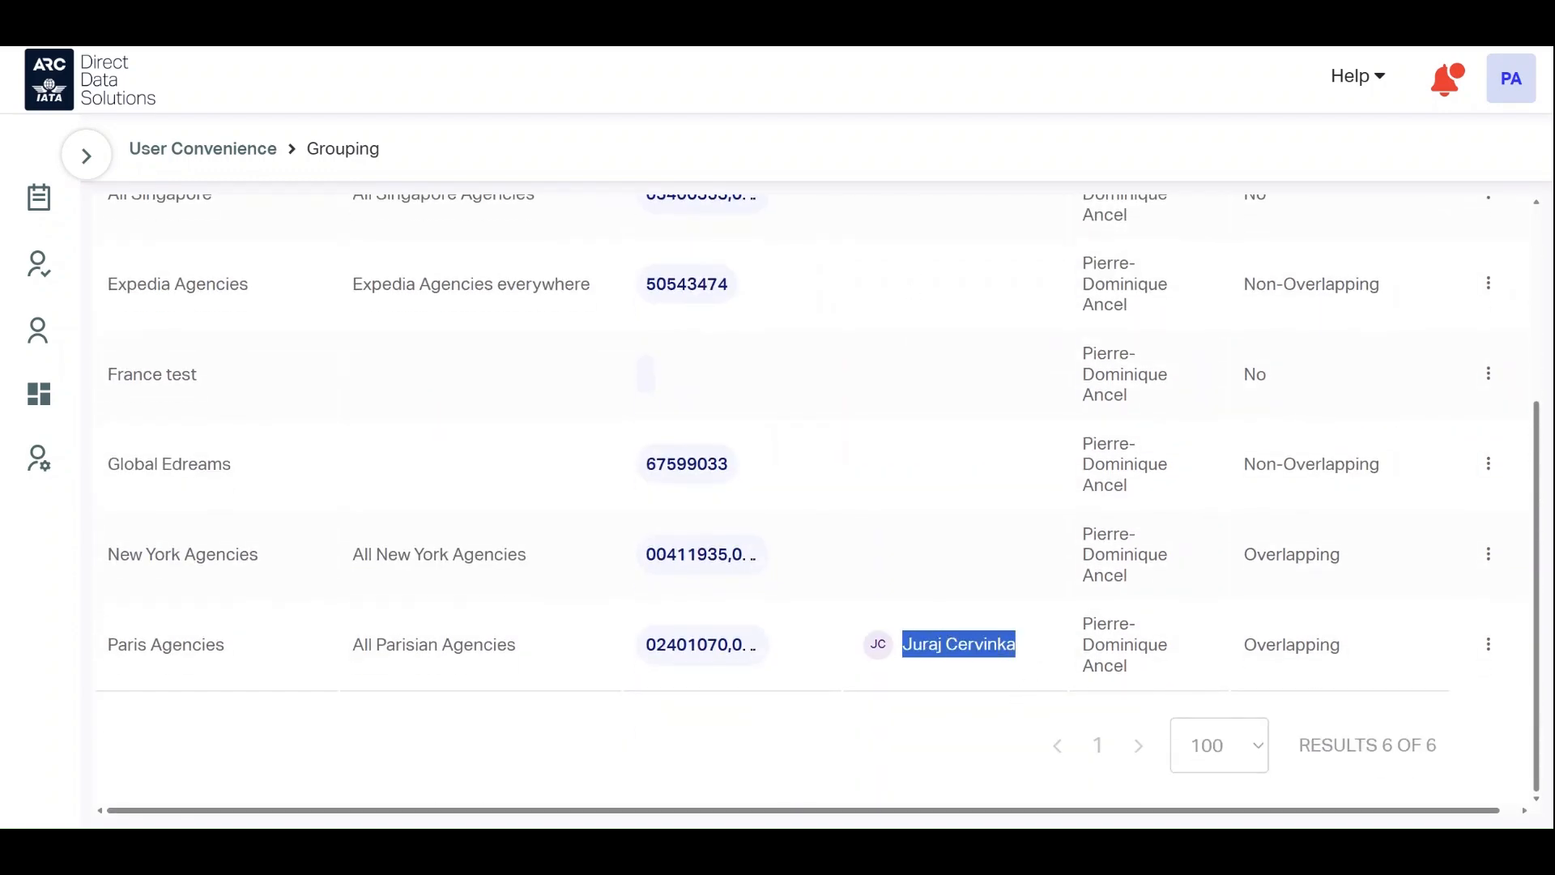
# - Start a new agency group and name it "Montreal Agencies", consulting the help note for the name
pyautogui.scroll(1, 1081, 599)
pyautogui.scroll(5, 1081, 599)
pyautogui.click(1395, 227)
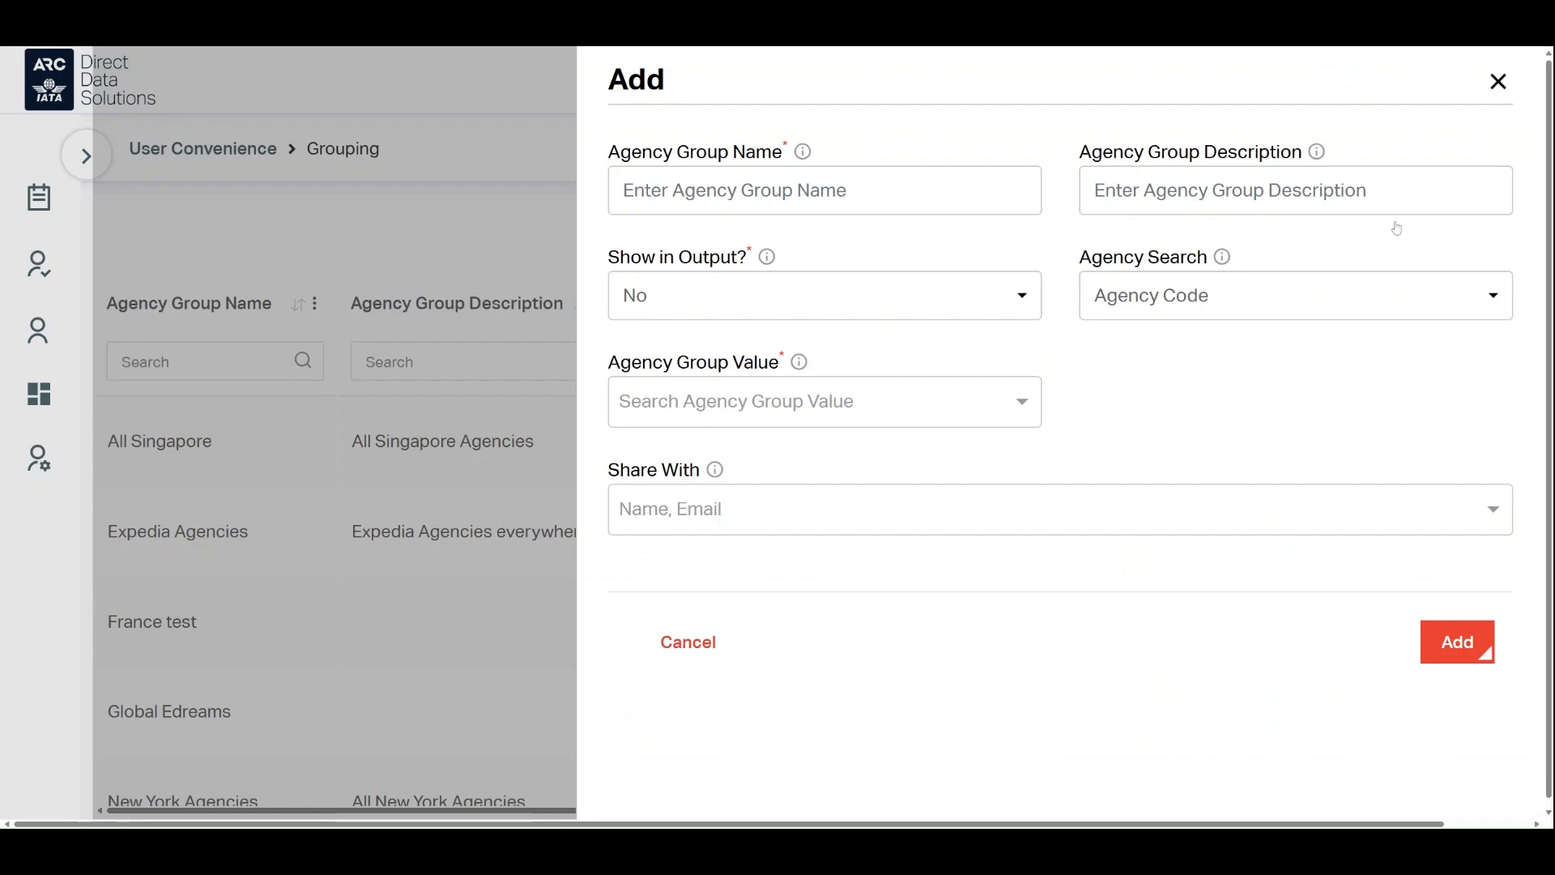
pyautogui.click(825, 190)
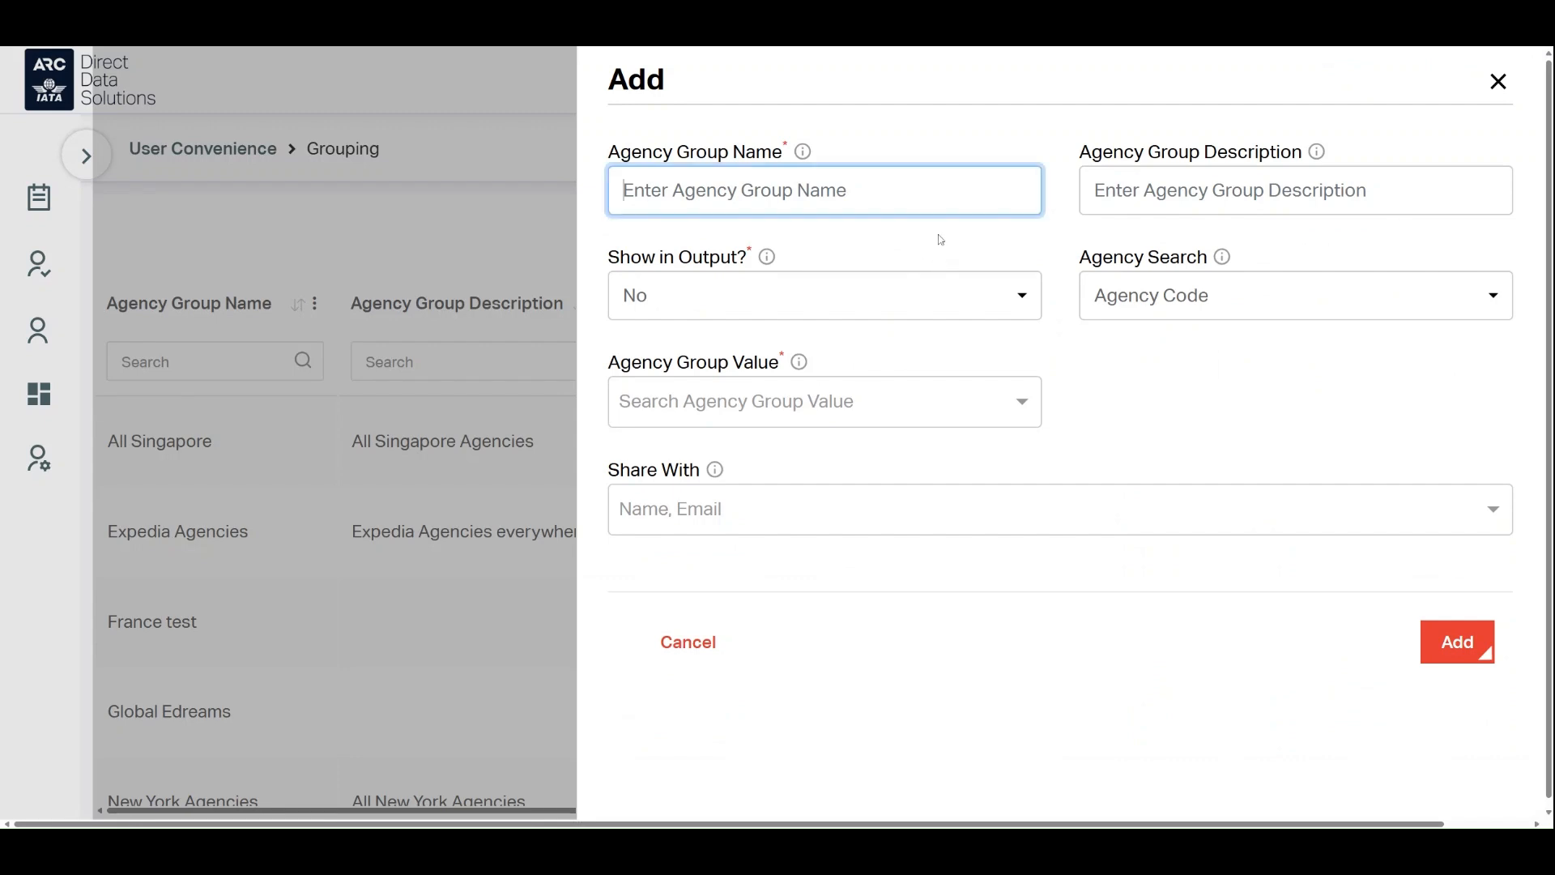
pyautogui.click(877, 221)
pyautogui.moveTo(608, 151); pyautogui.dragTo(849, 154)
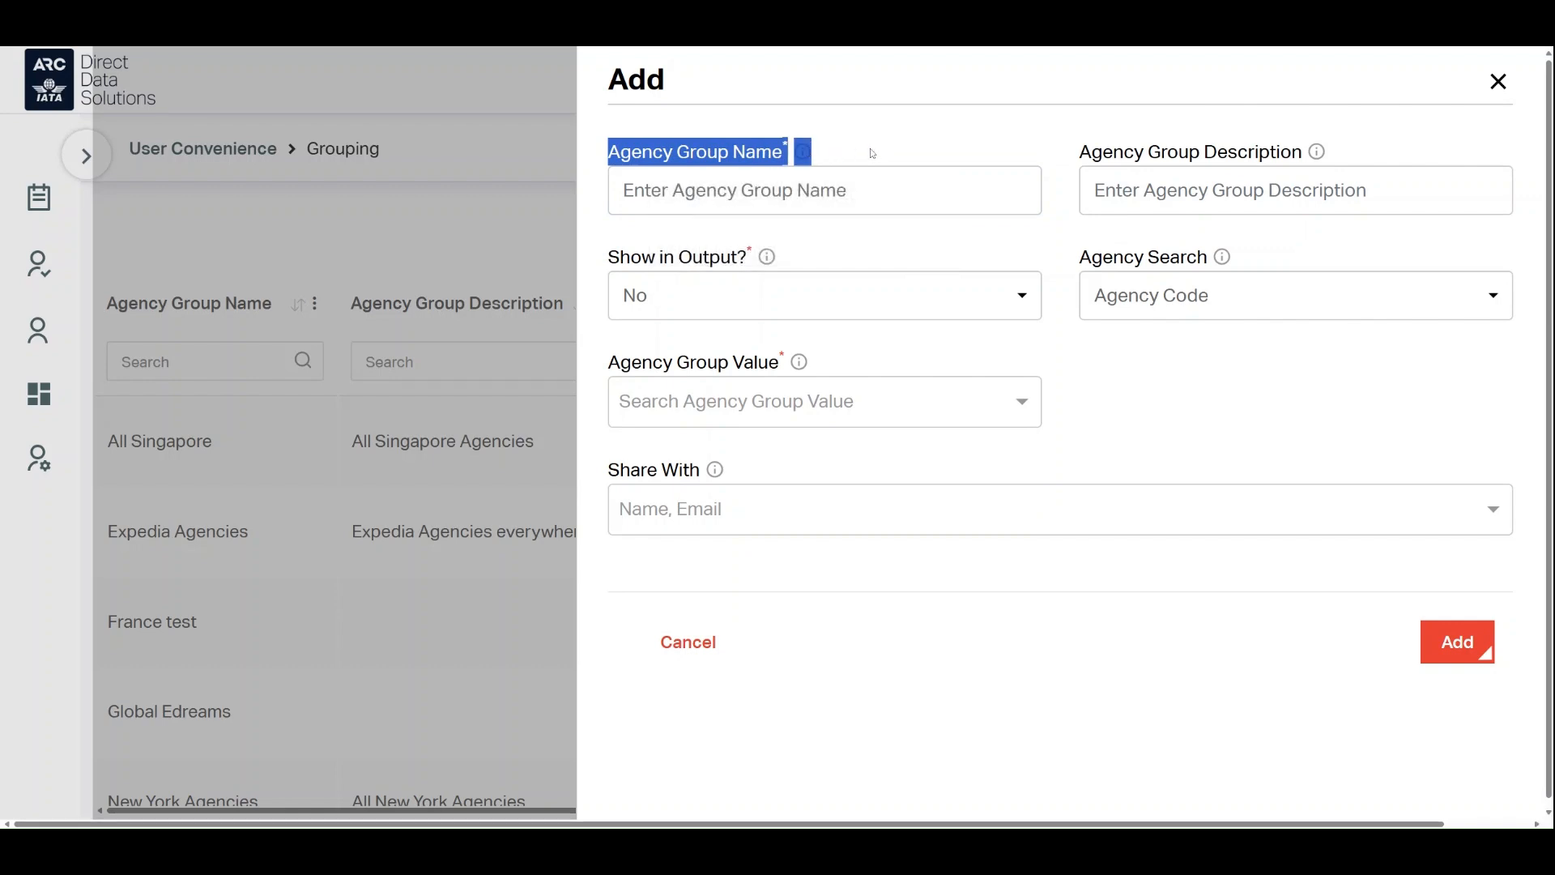
pyautogui.click(850, 152)
pyautogui.moveTo(804, 155)
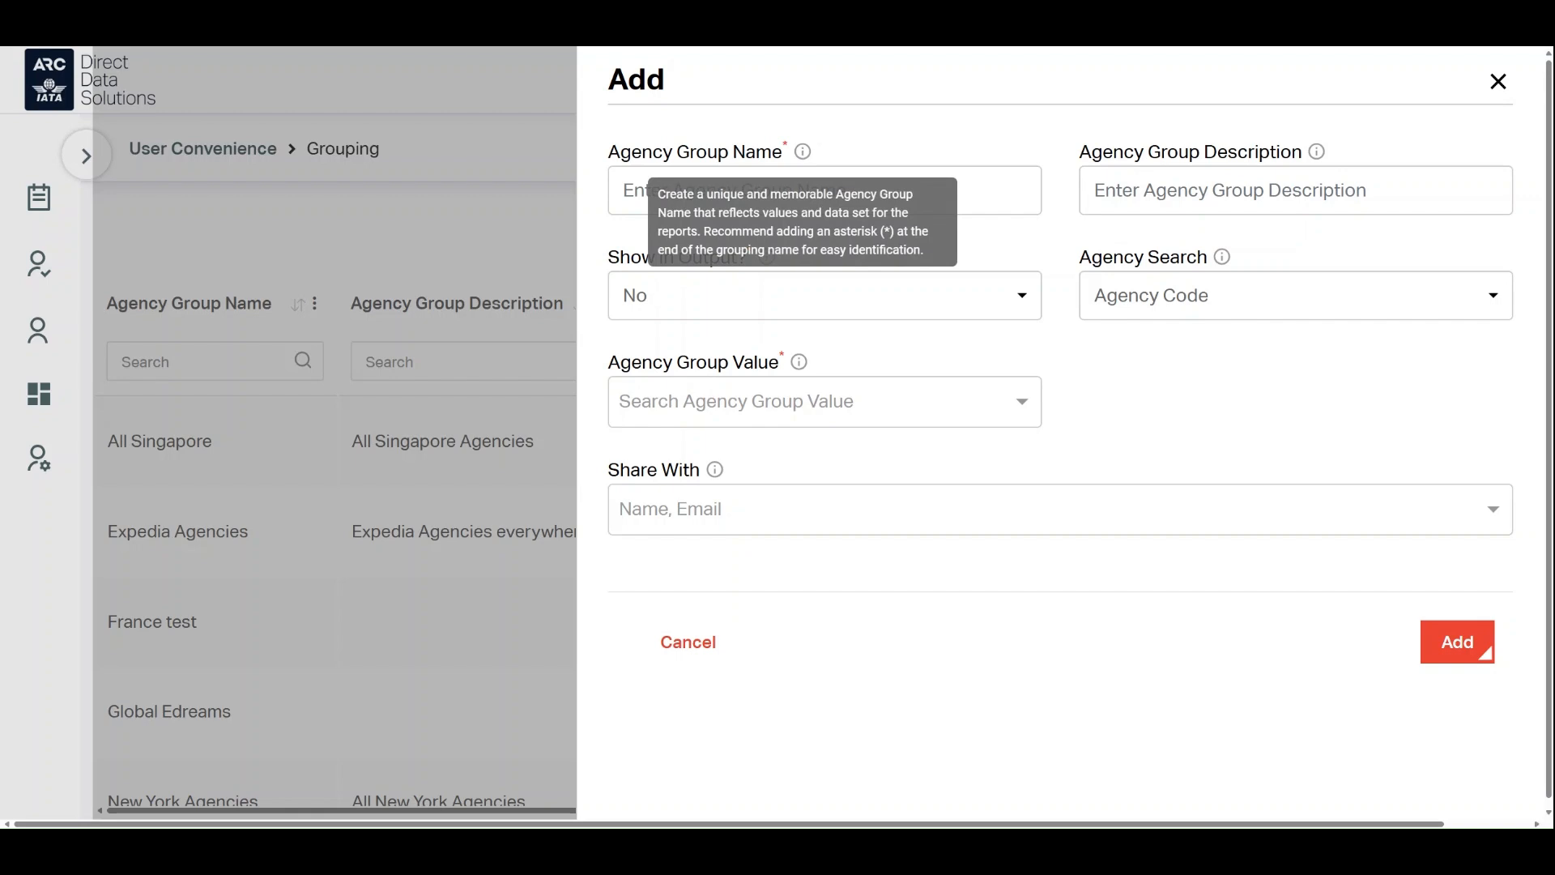
pyautogui.click(810, 191)
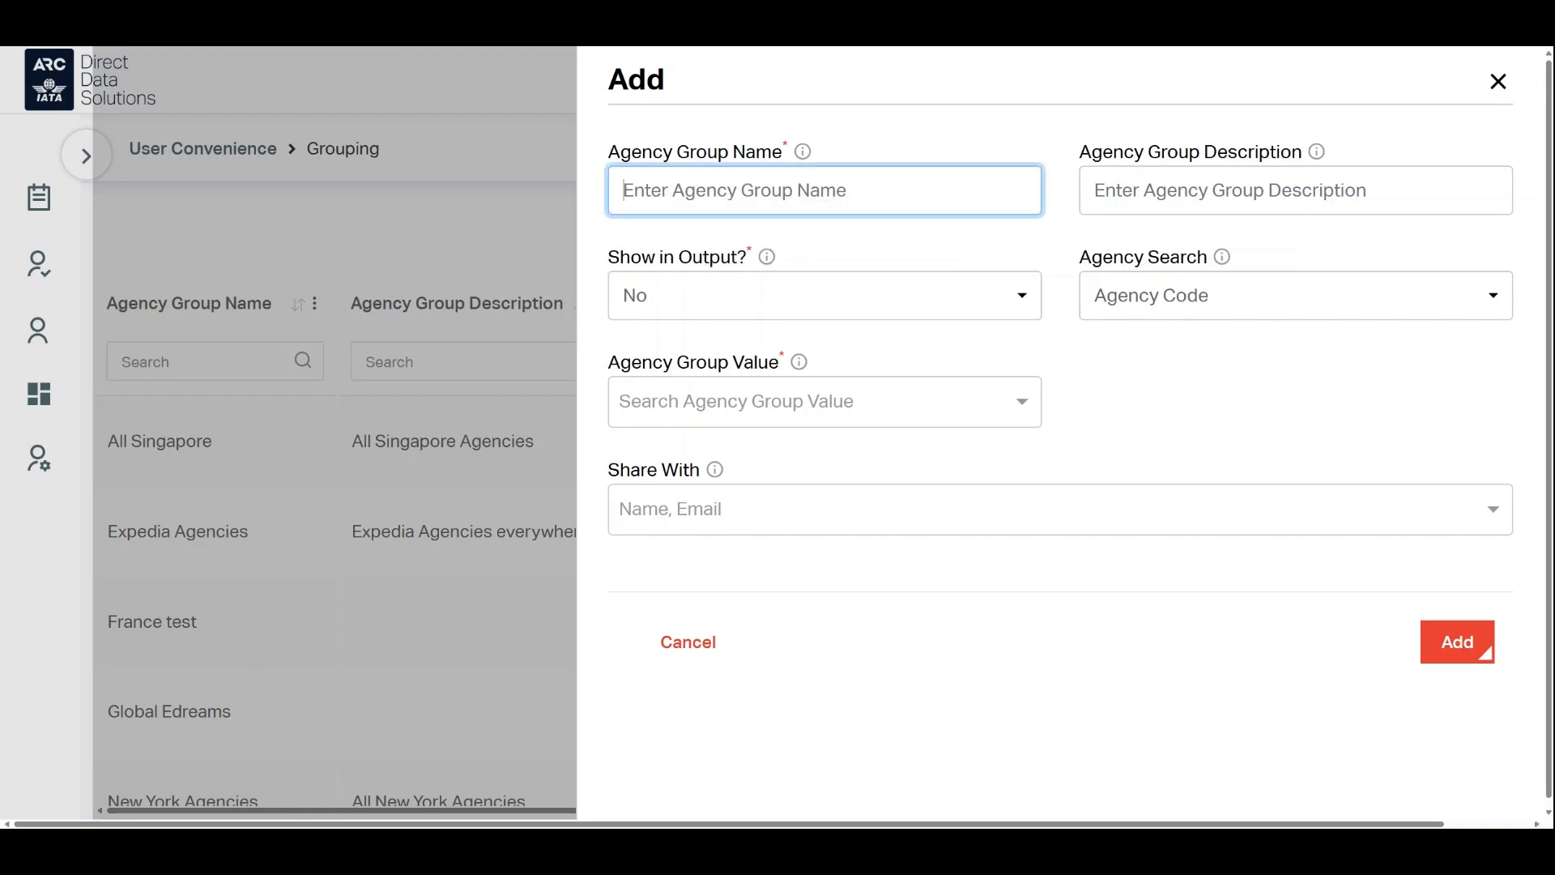
pyautogui.write('Montrea')
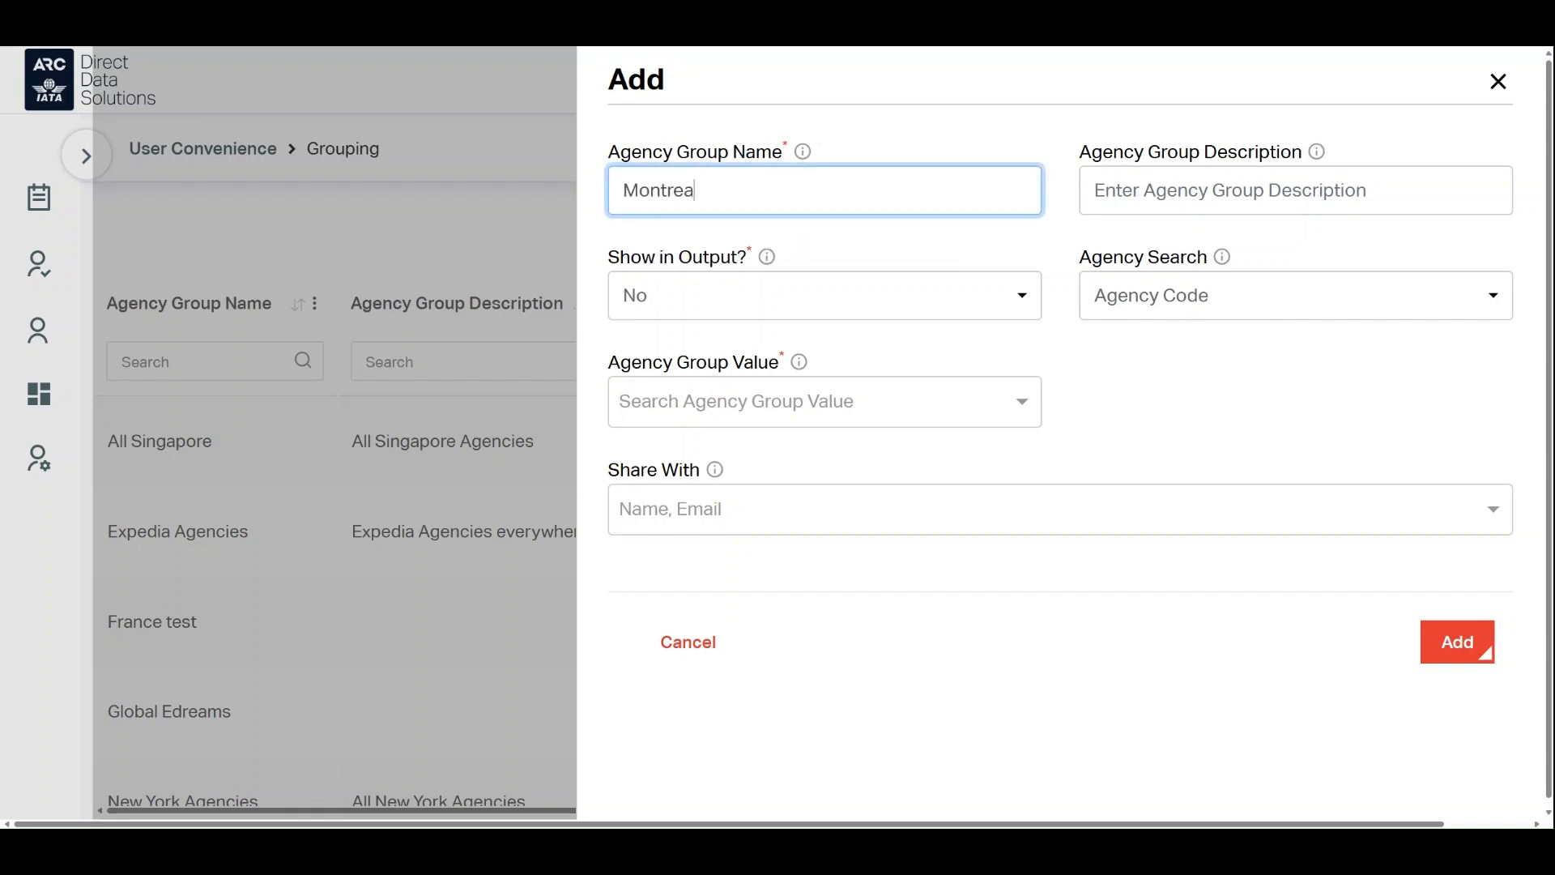
pyautogui.write('l Agencies')
pyautogui.click(973, 146)
# - Enter "I made this group during the video" as the agency group description
pyautogui.click(1183, 191)
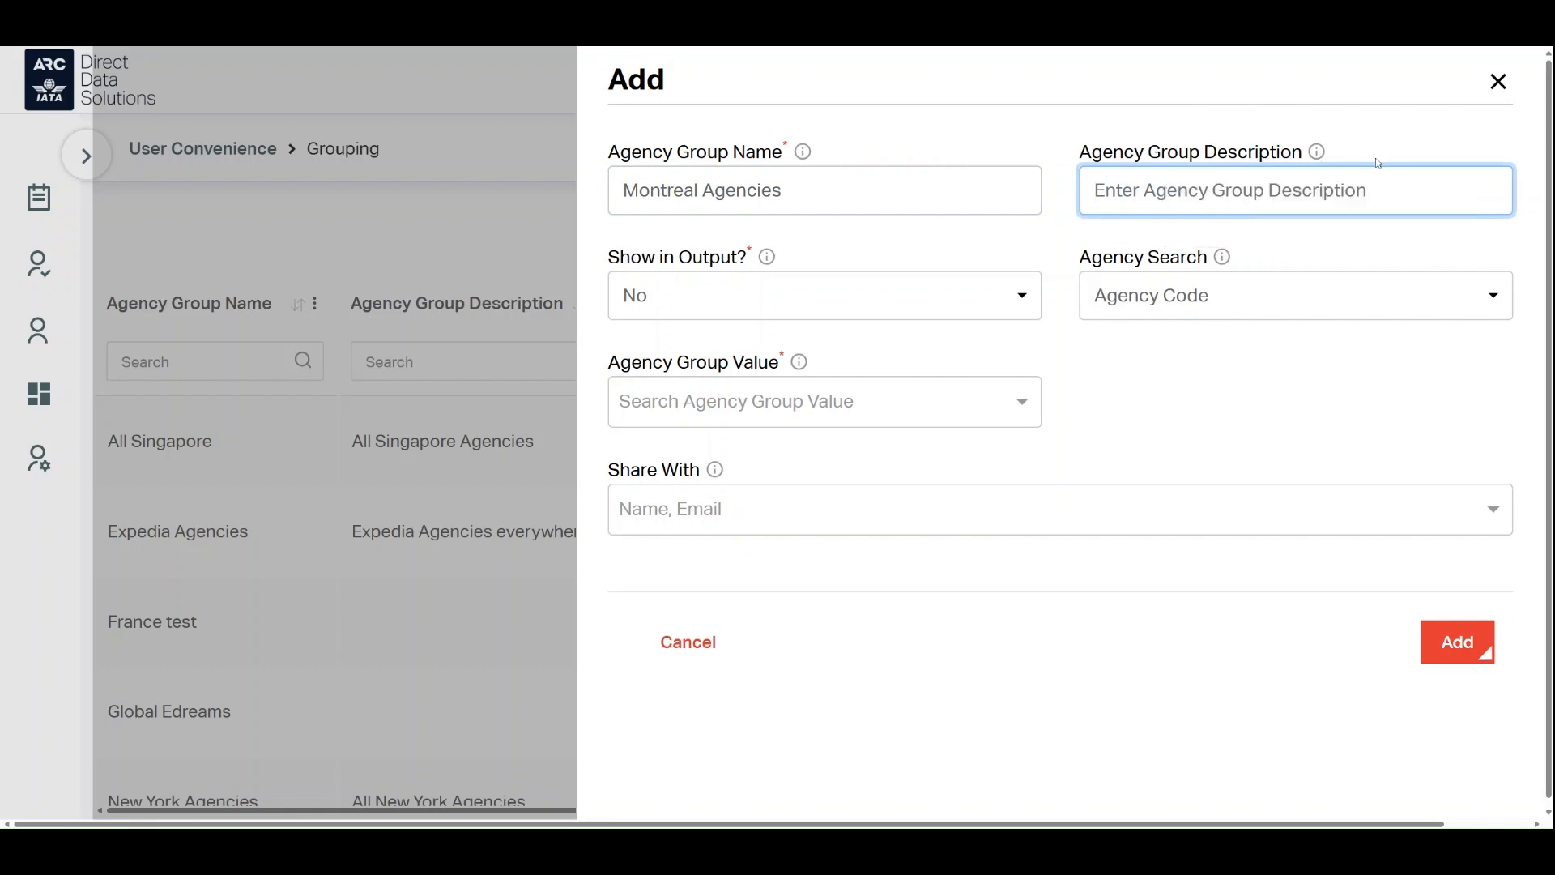
pyautogui.moveTo(1318, 154)
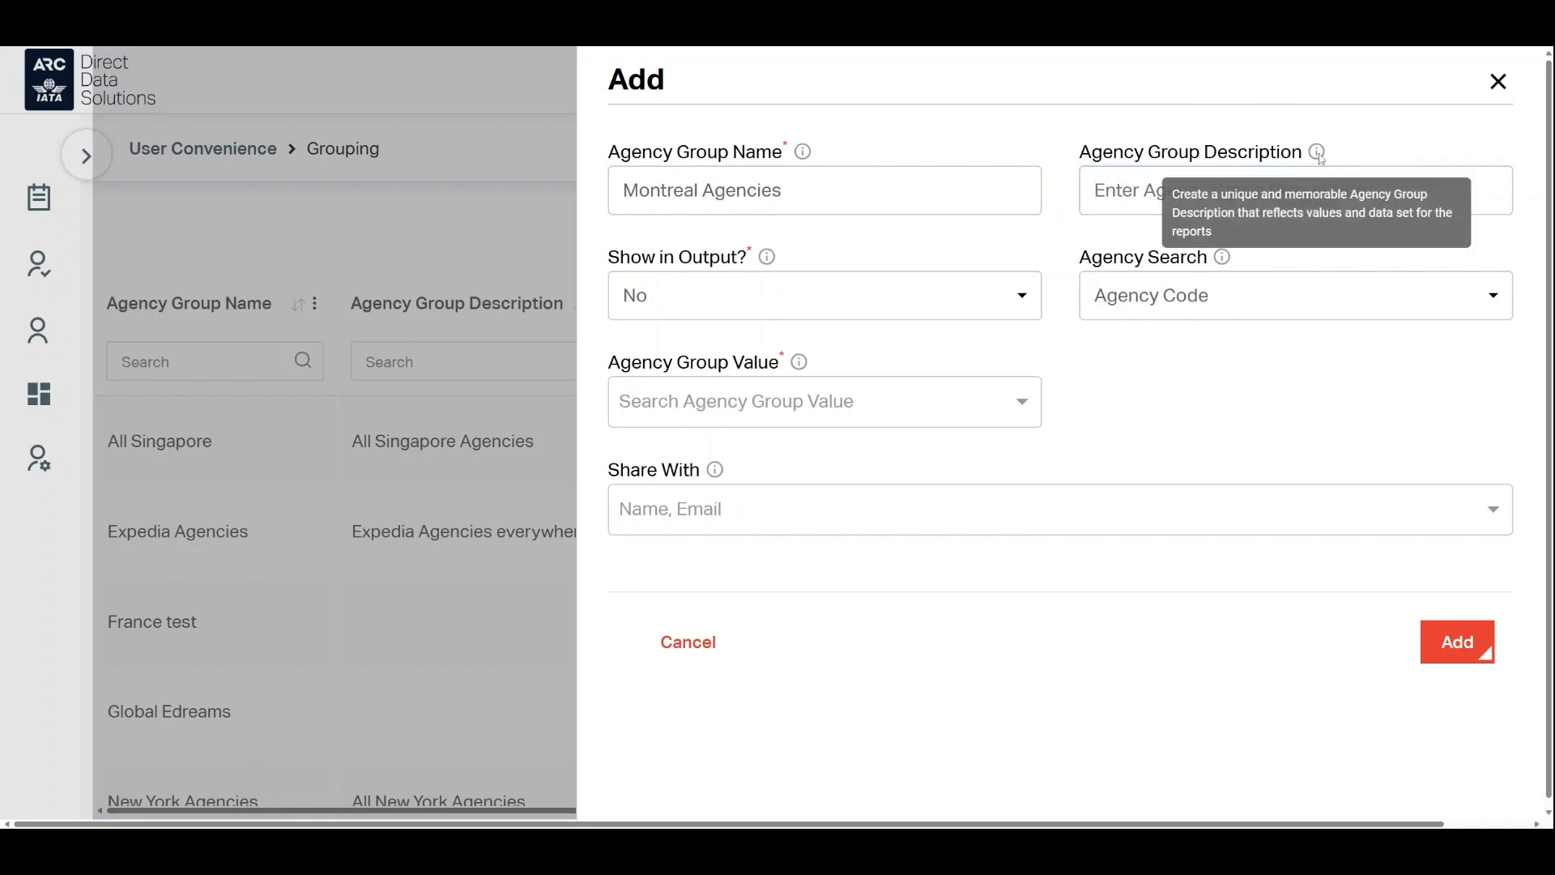
pyautogui.click(1322, 190)
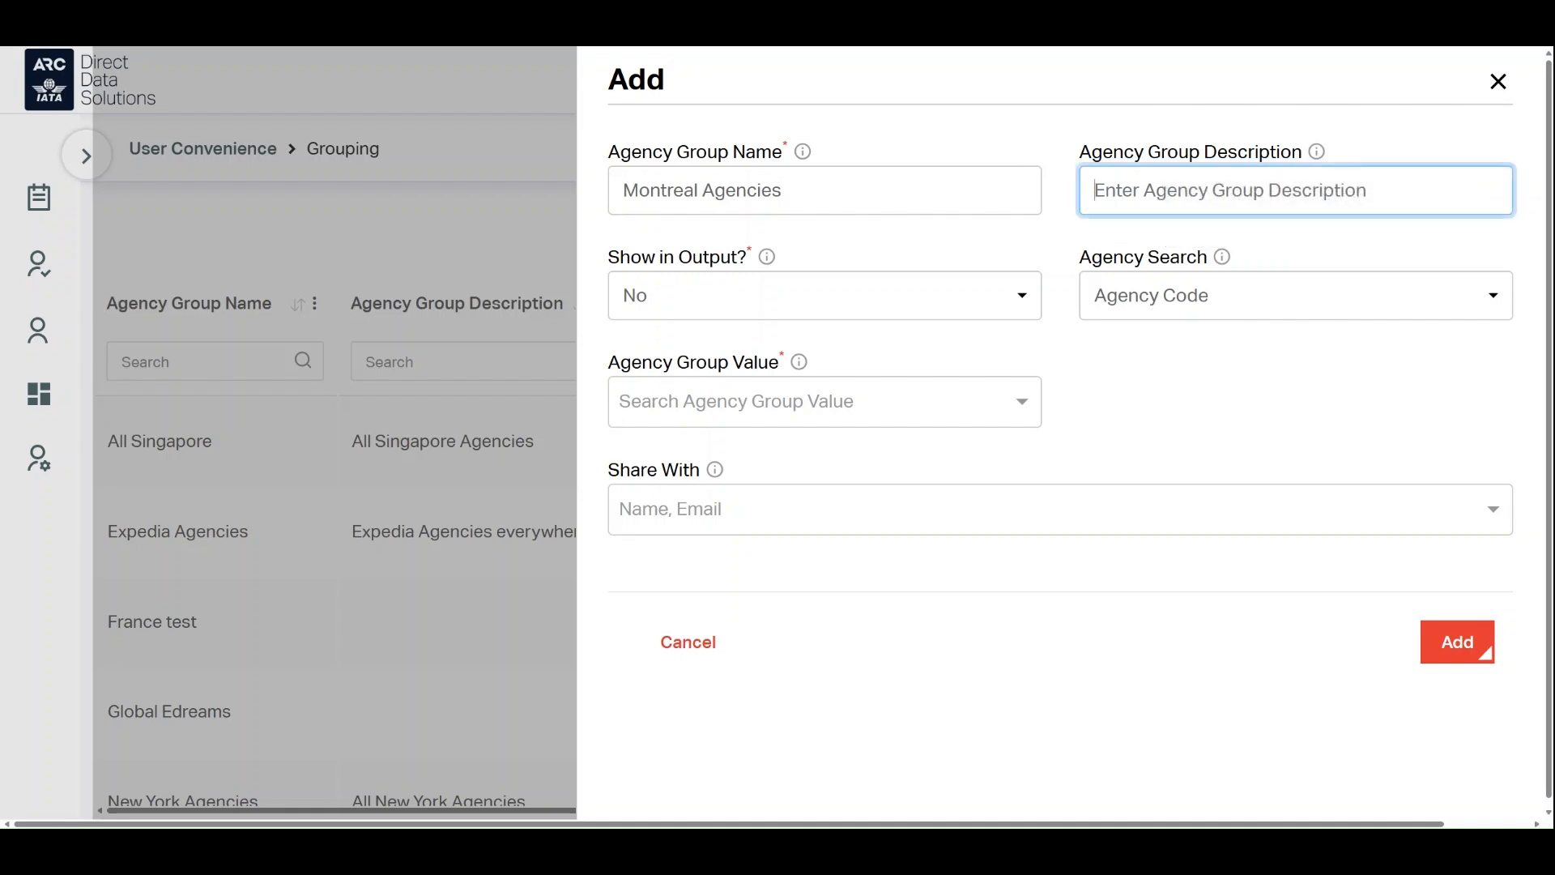
pyautogui.write('I made this ')
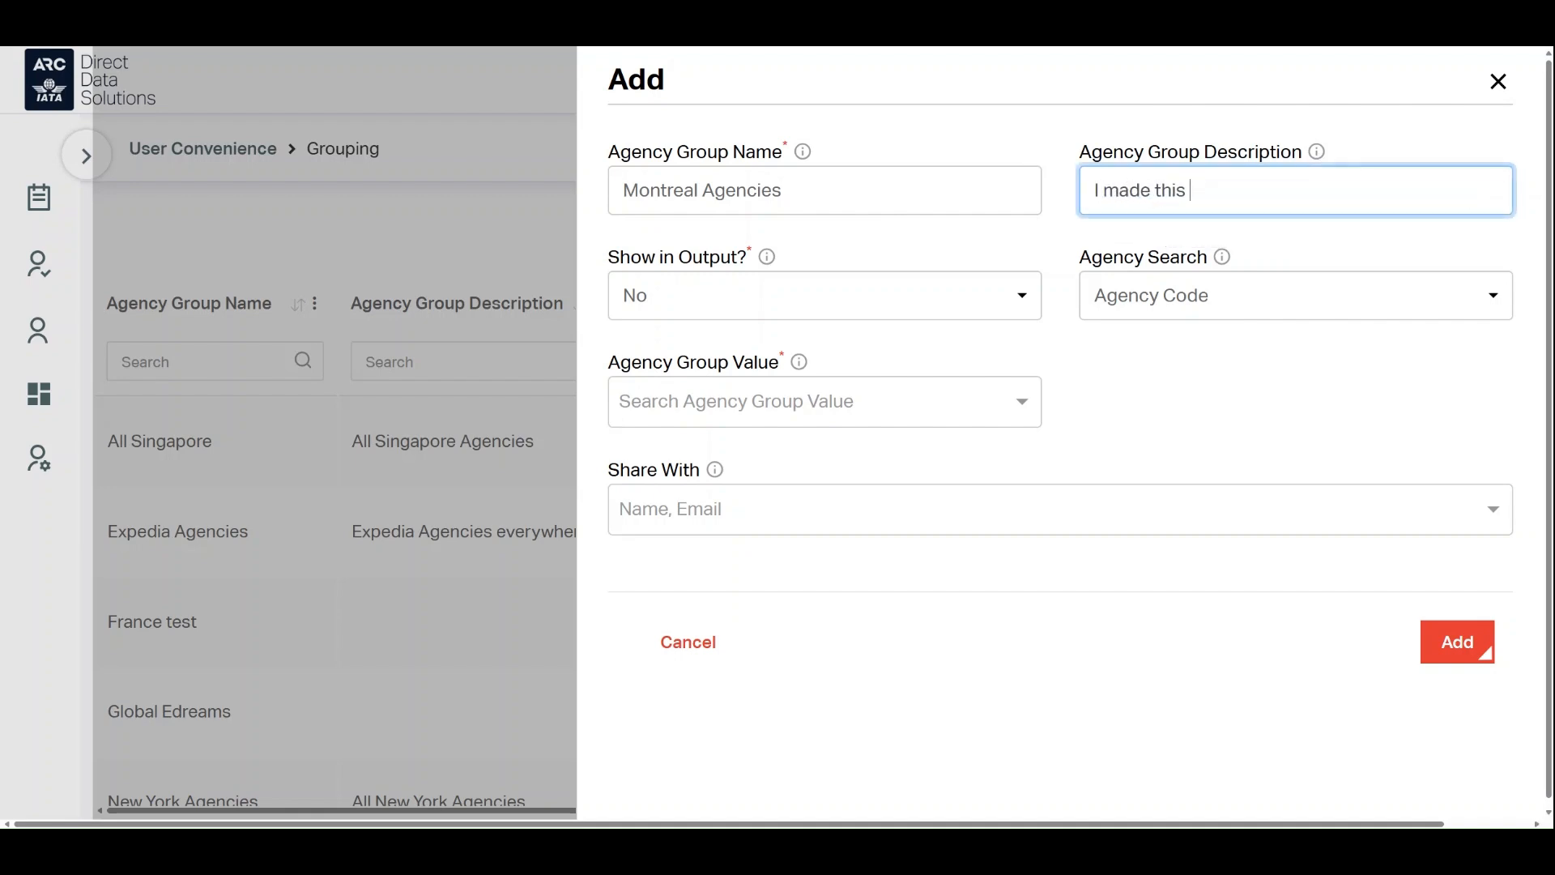
pyautogui.write('group during the video')
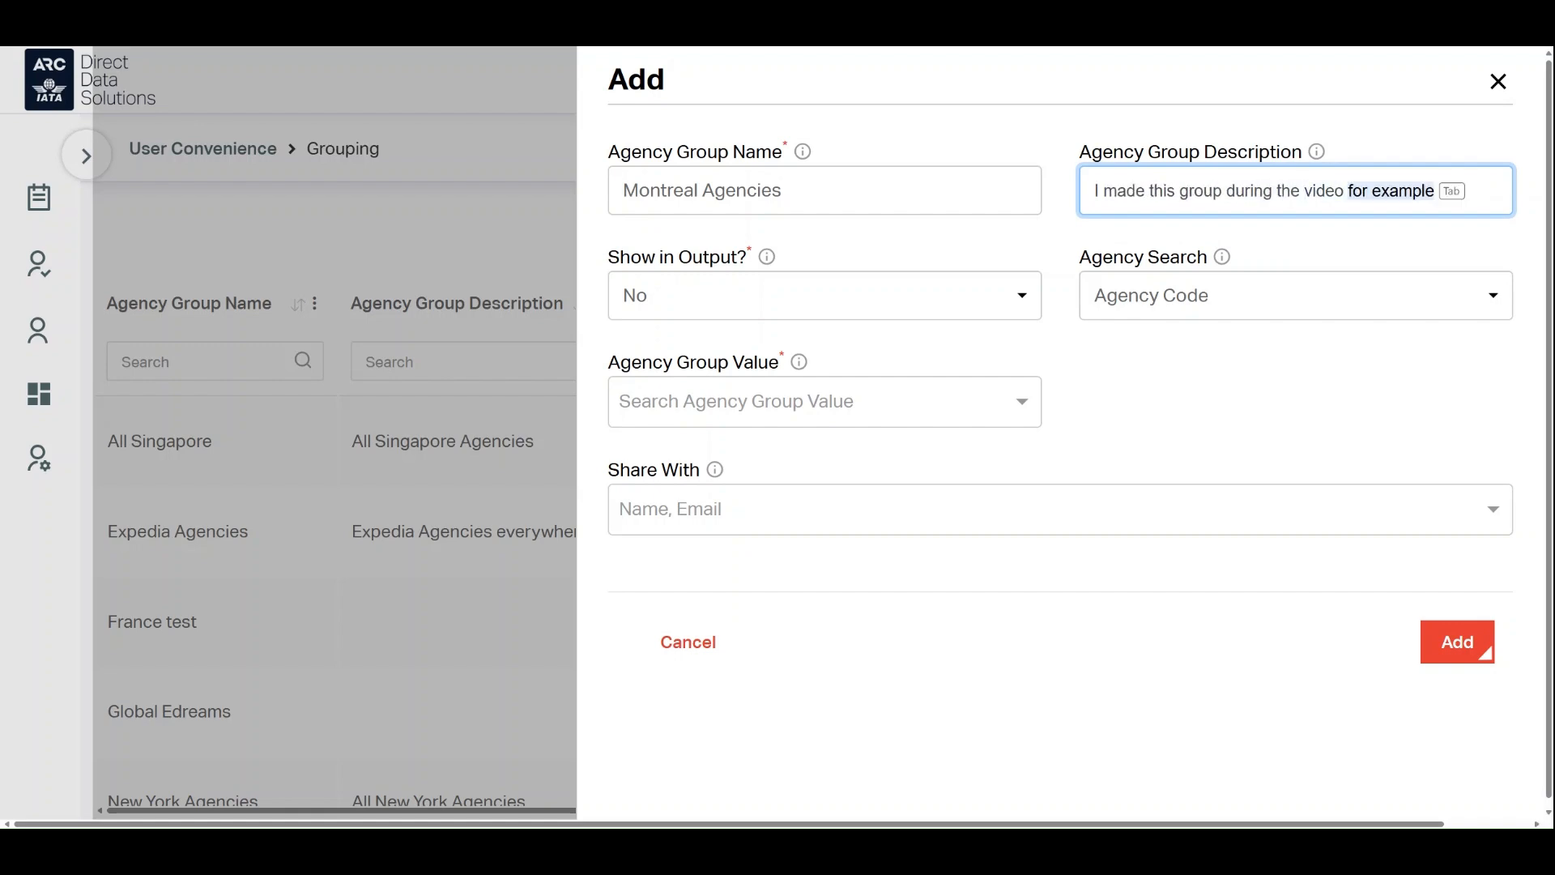
pyautogui.press('Tab')
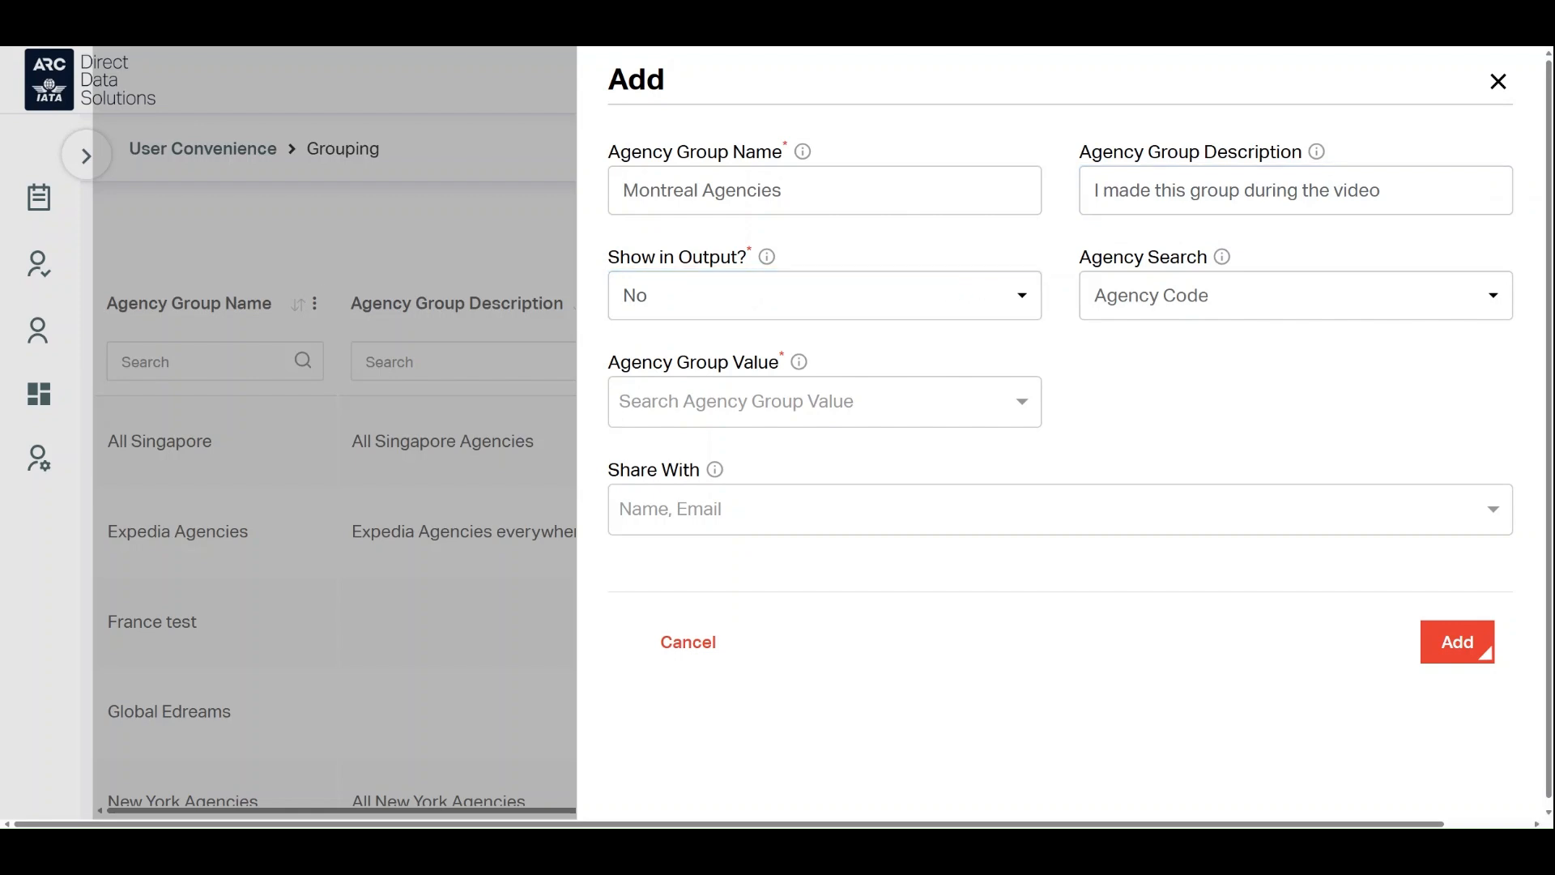
# - Set the Show in Output option of the new agency group to Overlapping
pyautogui.click(845, 301)
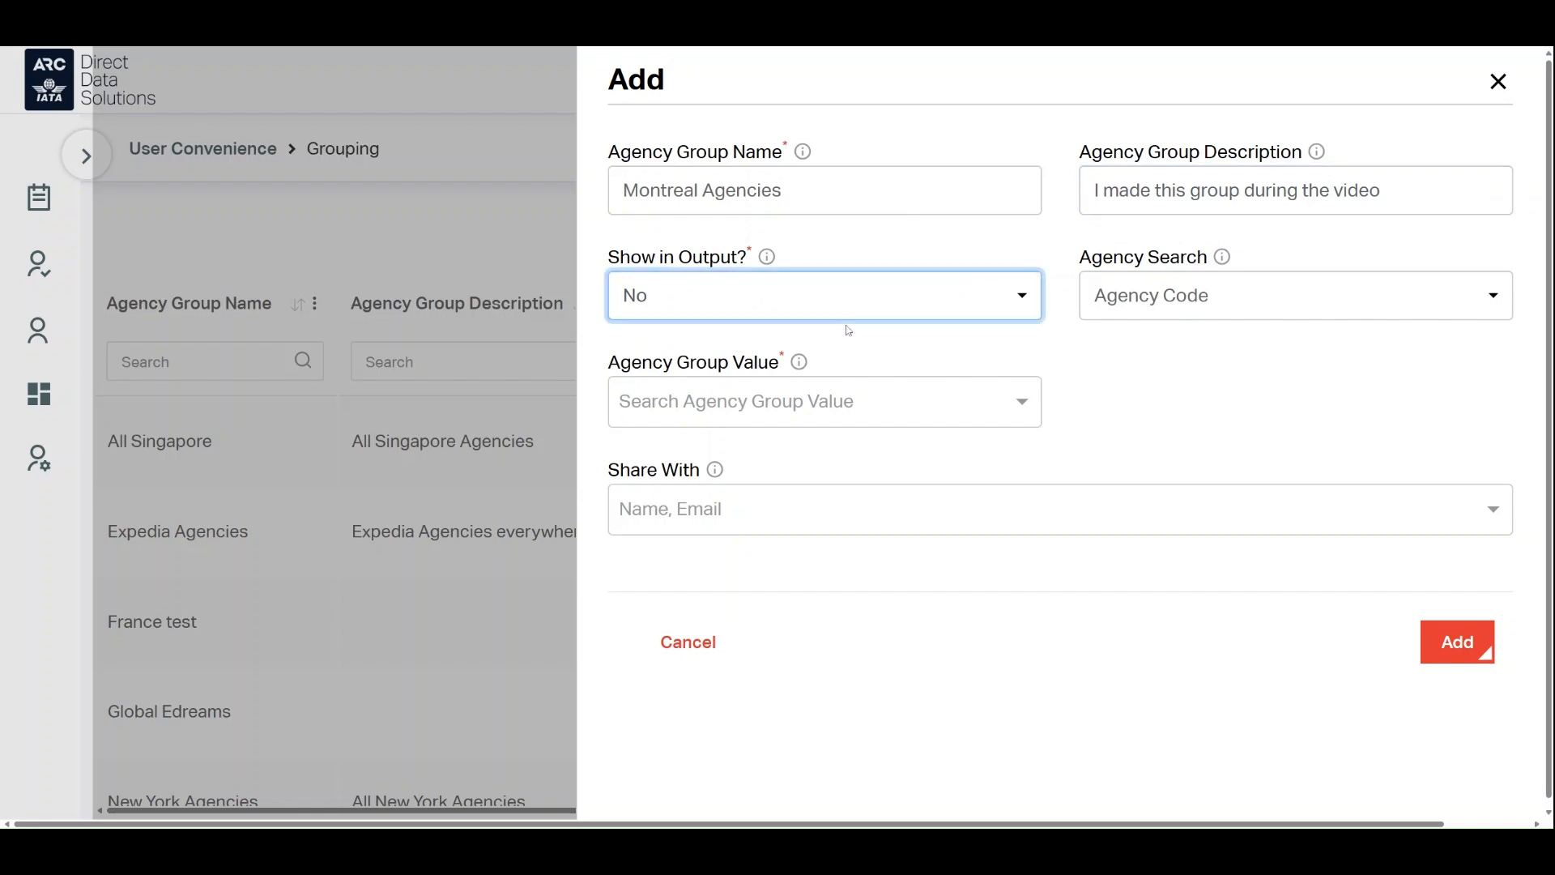
pyautogui.click(823, 361)
pyautogui.click(870, 391)
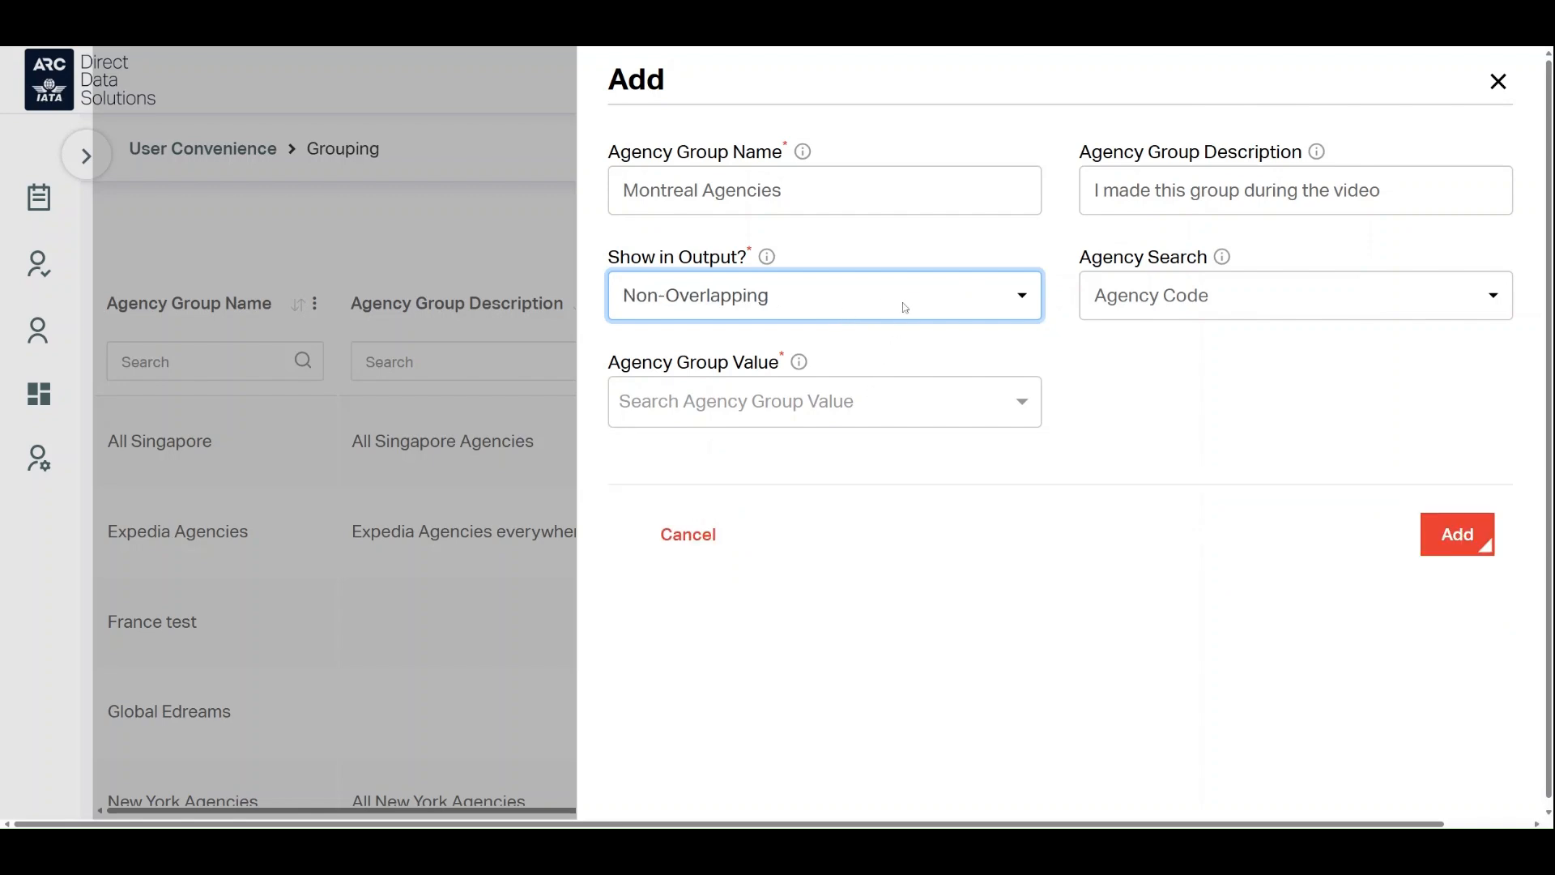
pyautogui.click(881, 358)
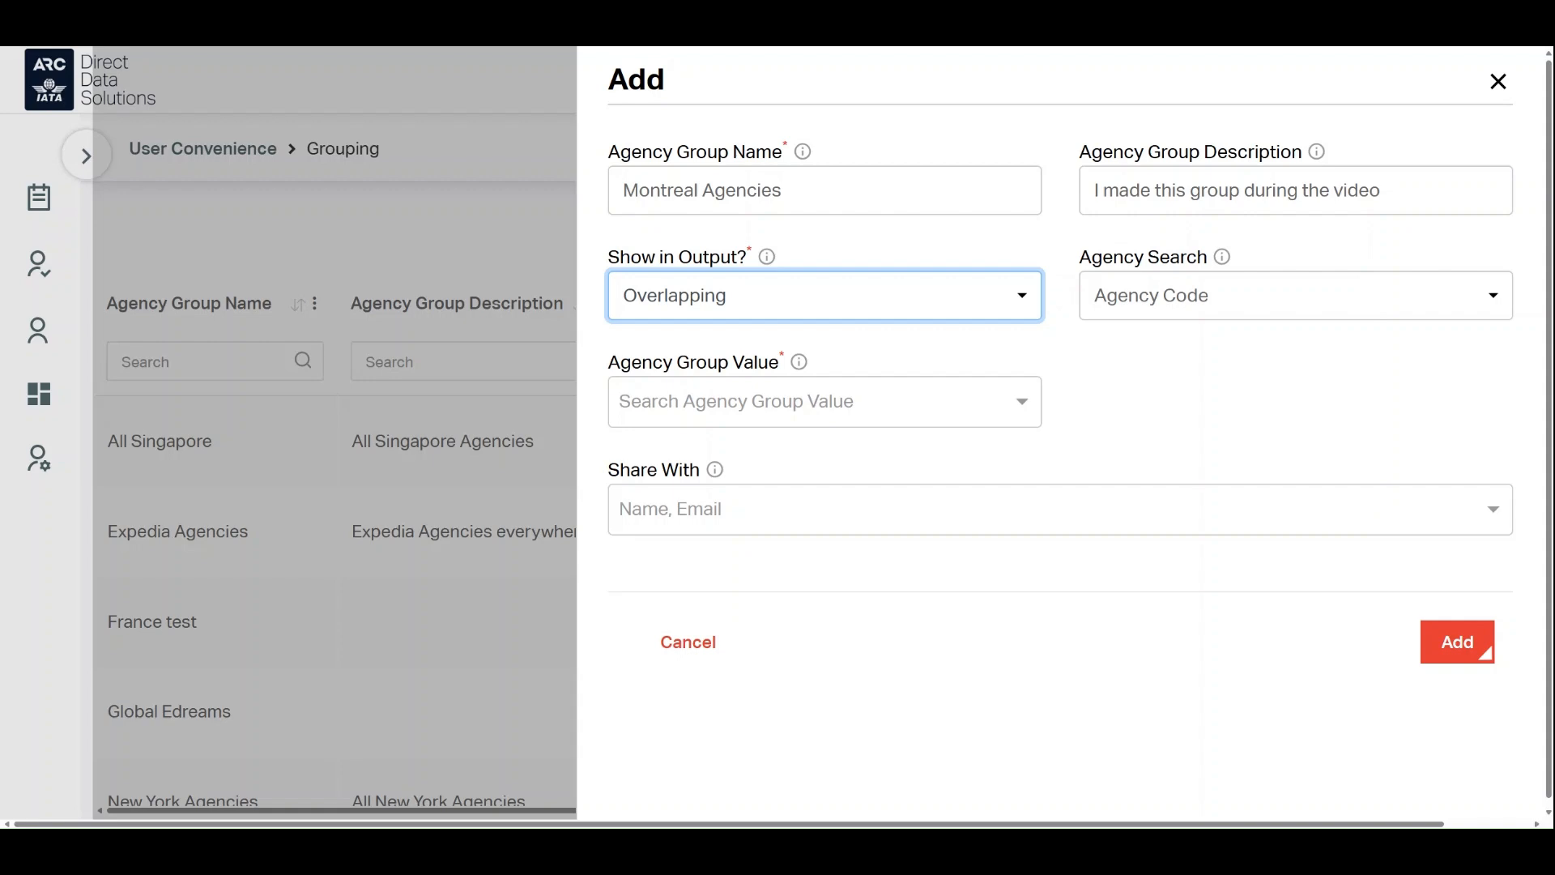
# - Try National Office ID and Postal Code as the agency search method and return to Agency Code
pyautogui.click(1191, 298)
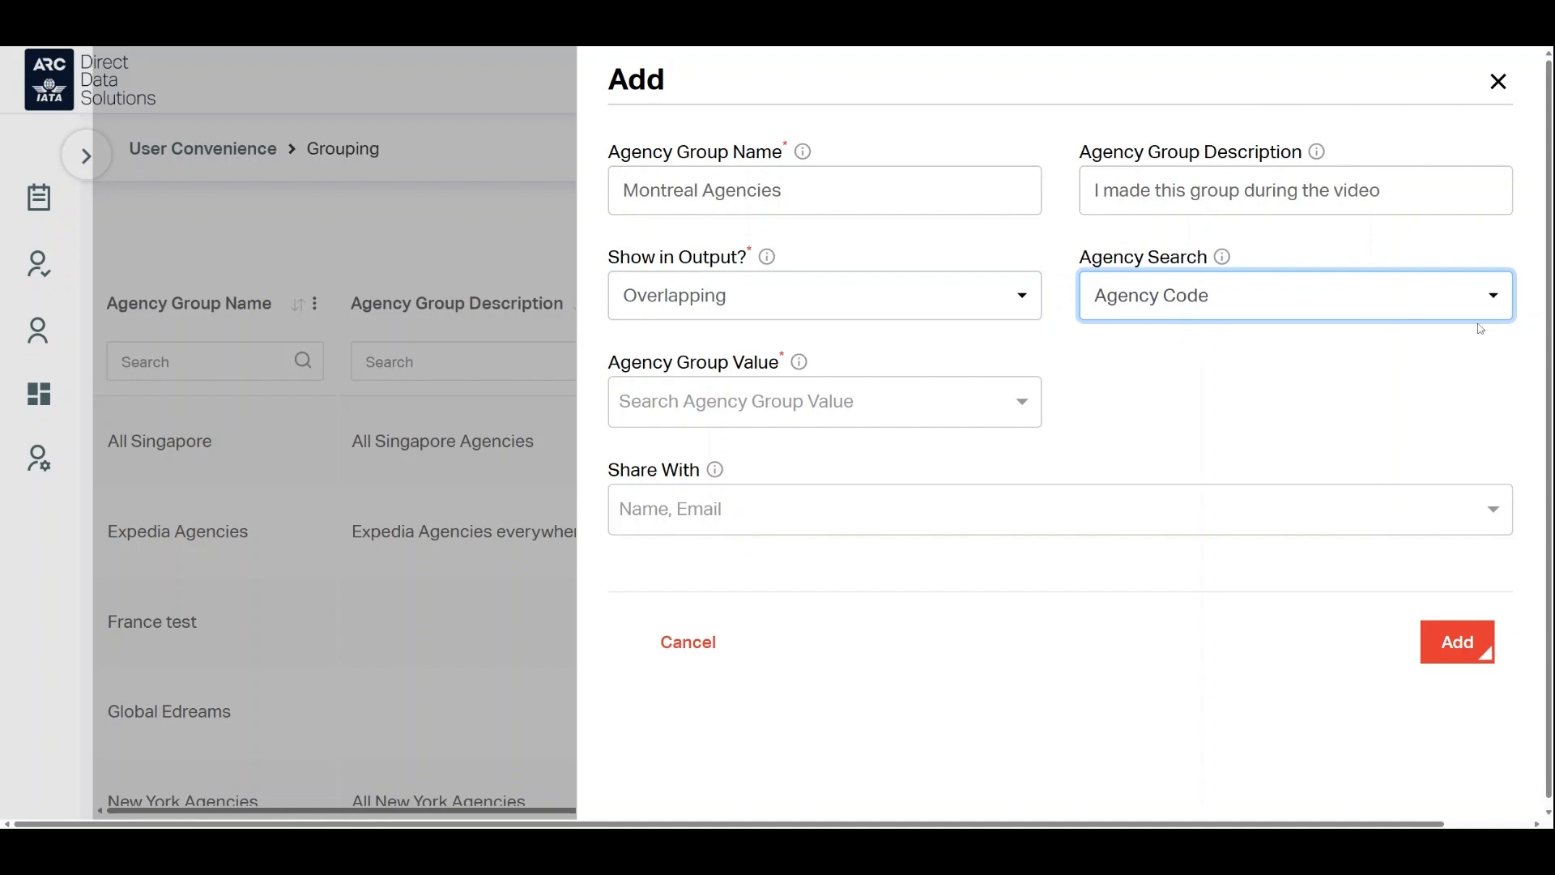
pyautogui.press('Down')
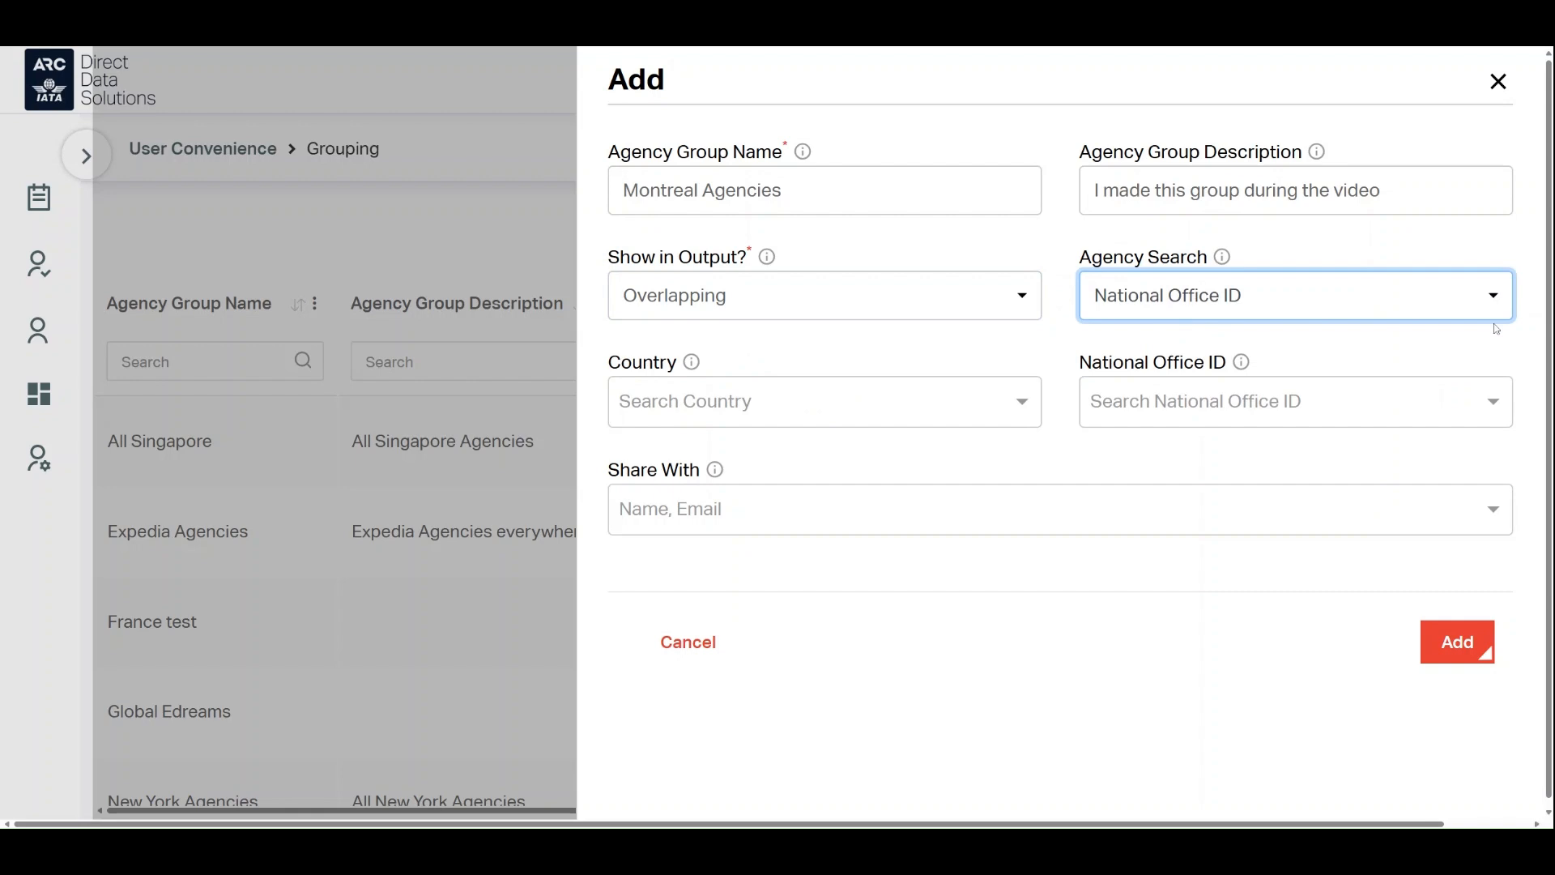
pyautogui.press('Down')
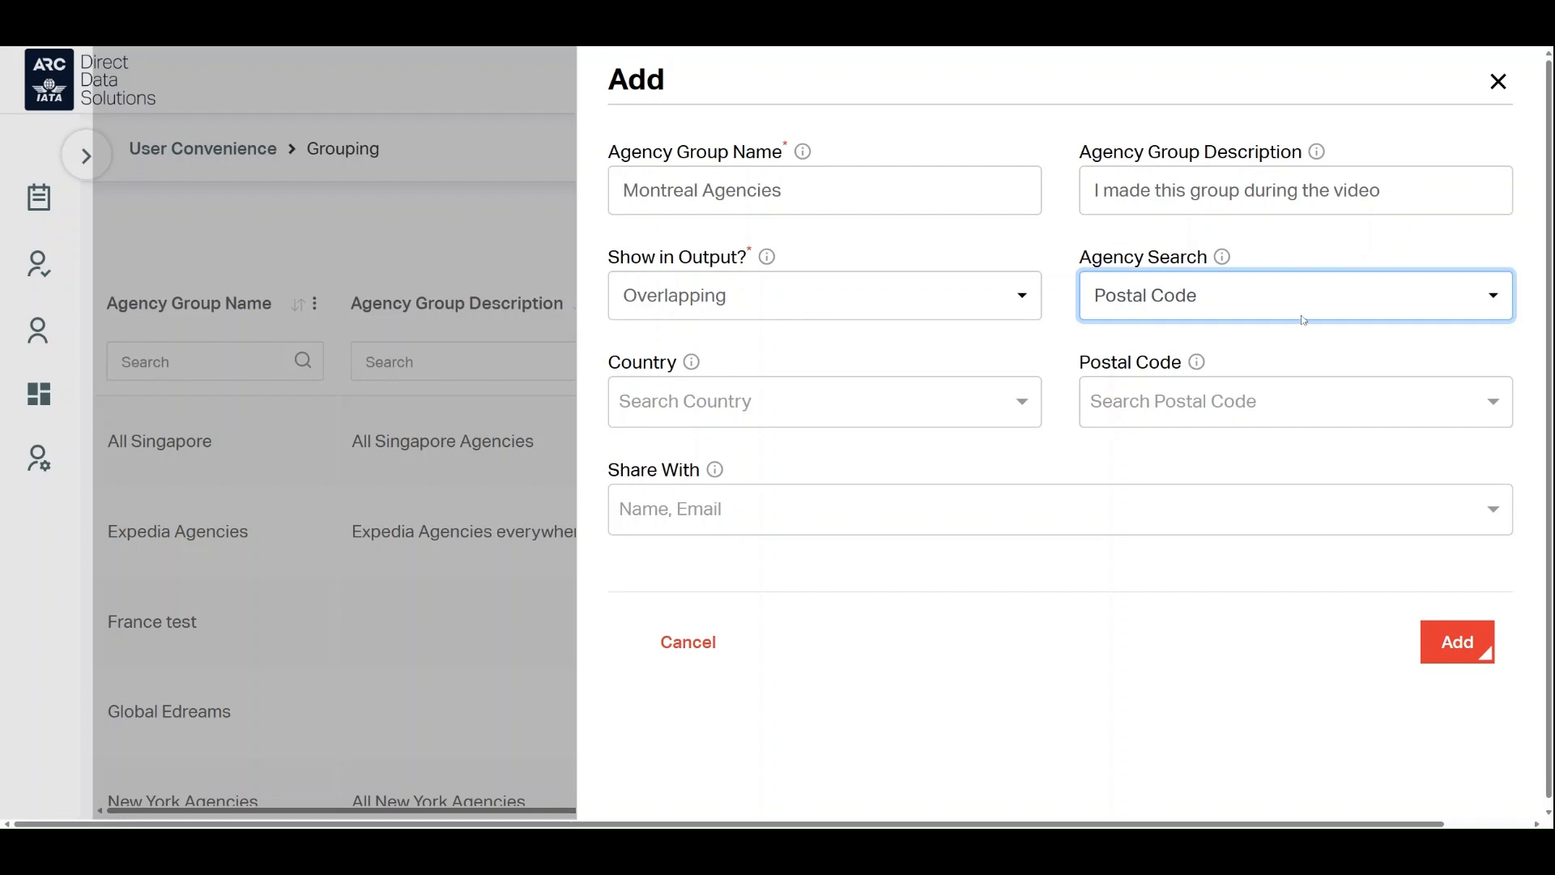
pyautogui.press('Up')
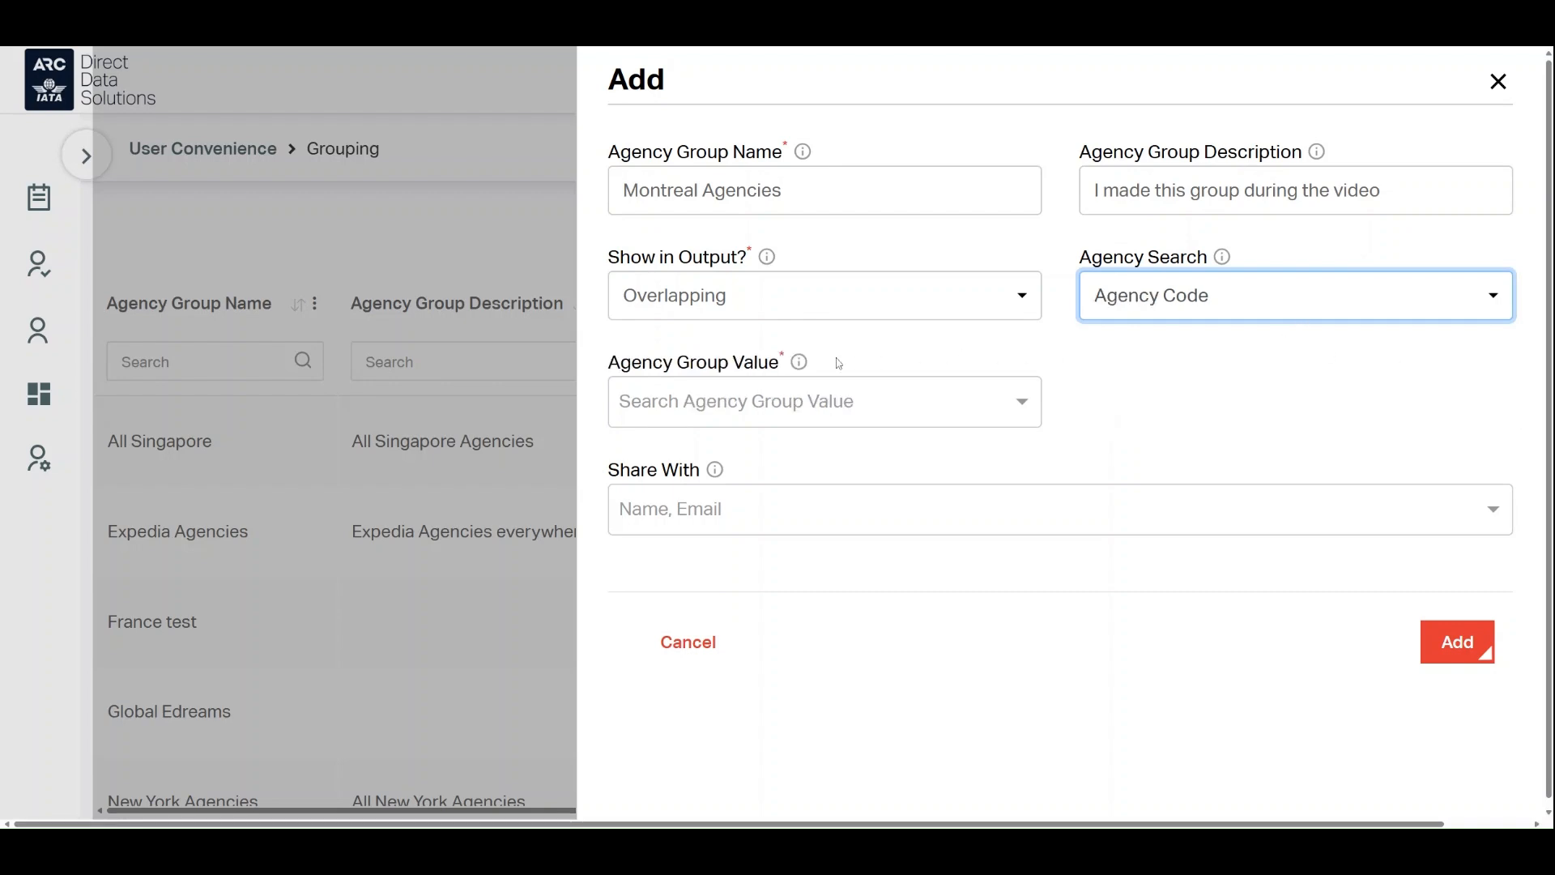
# - Paste the prepared list of agency codes as the Agency Group Value of the Montreal group, clearing any trial text first
pyautogui.moveTo(837, 357); pyautogui.dragTo(596, 370)
pyautogui.click(880, 346)
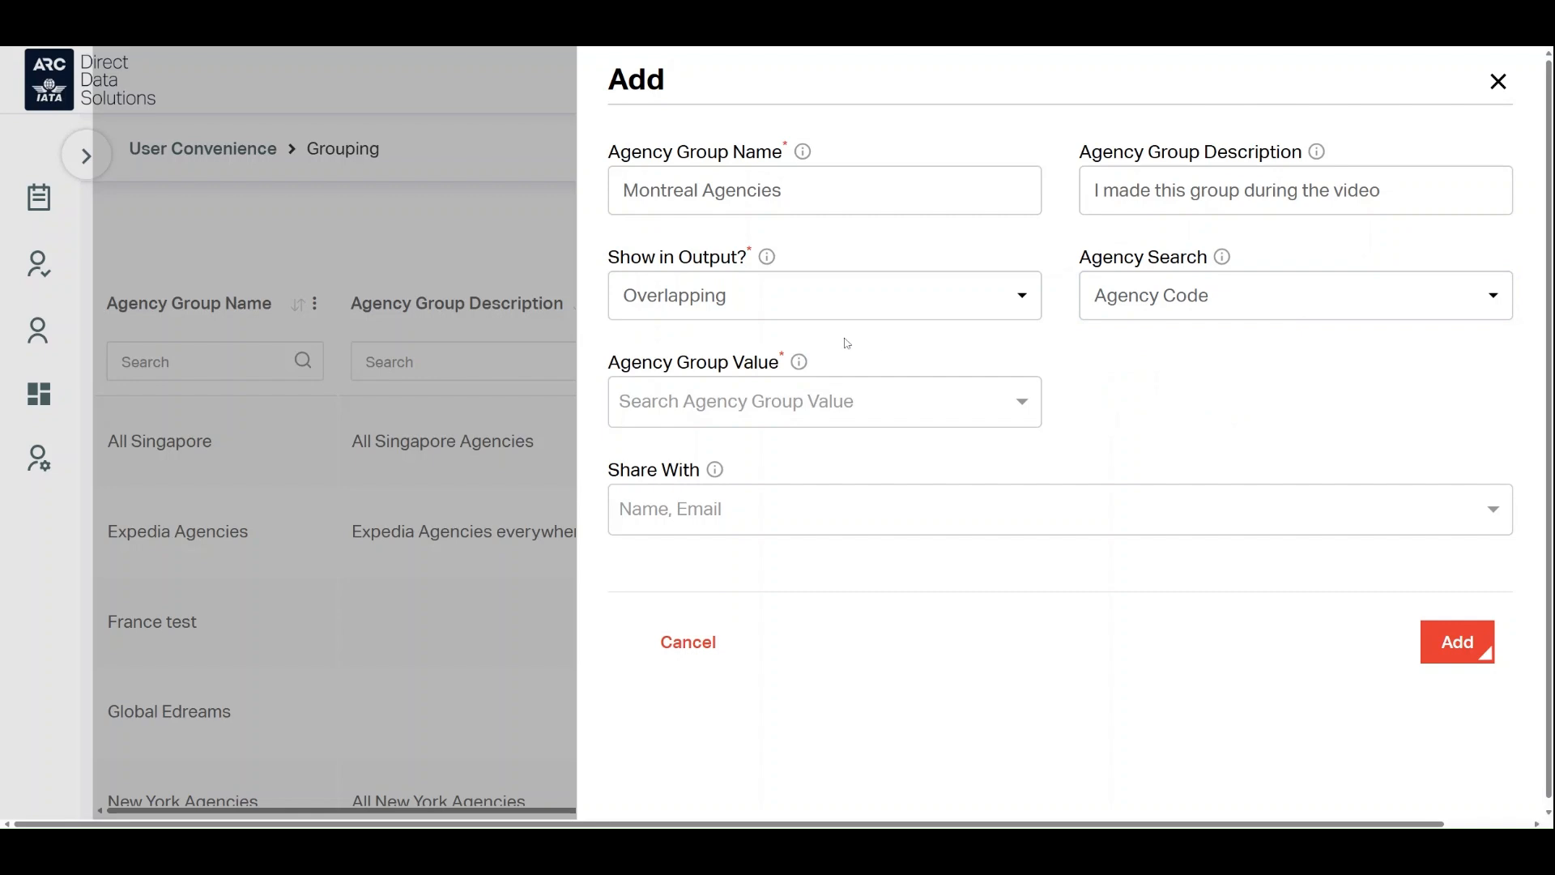
pyautogui.moveTo(799, 365)
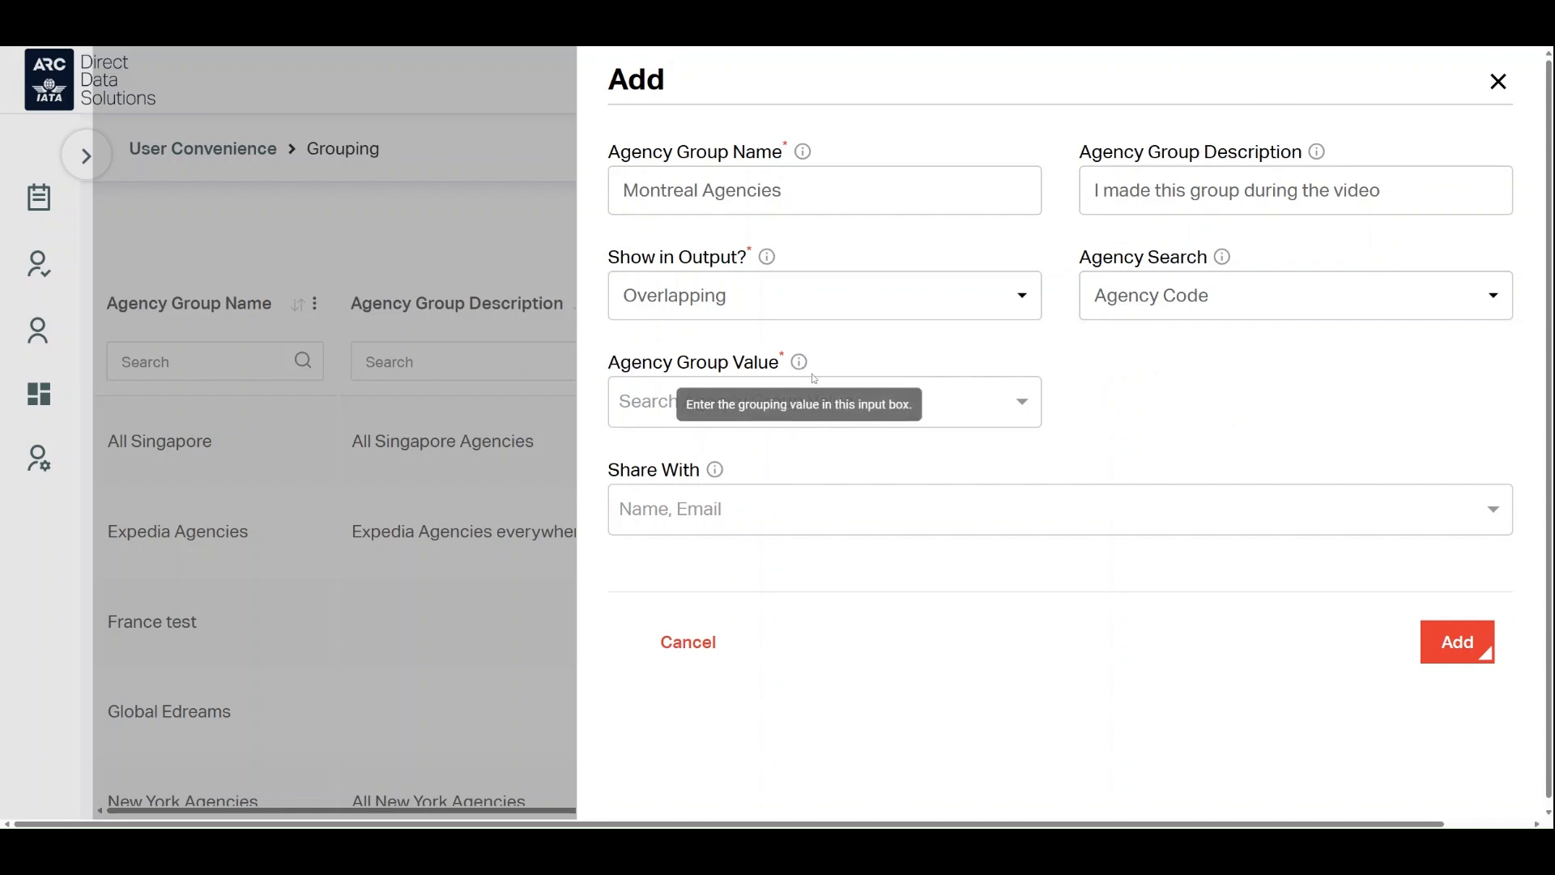
pyautogui.click(848, 400)
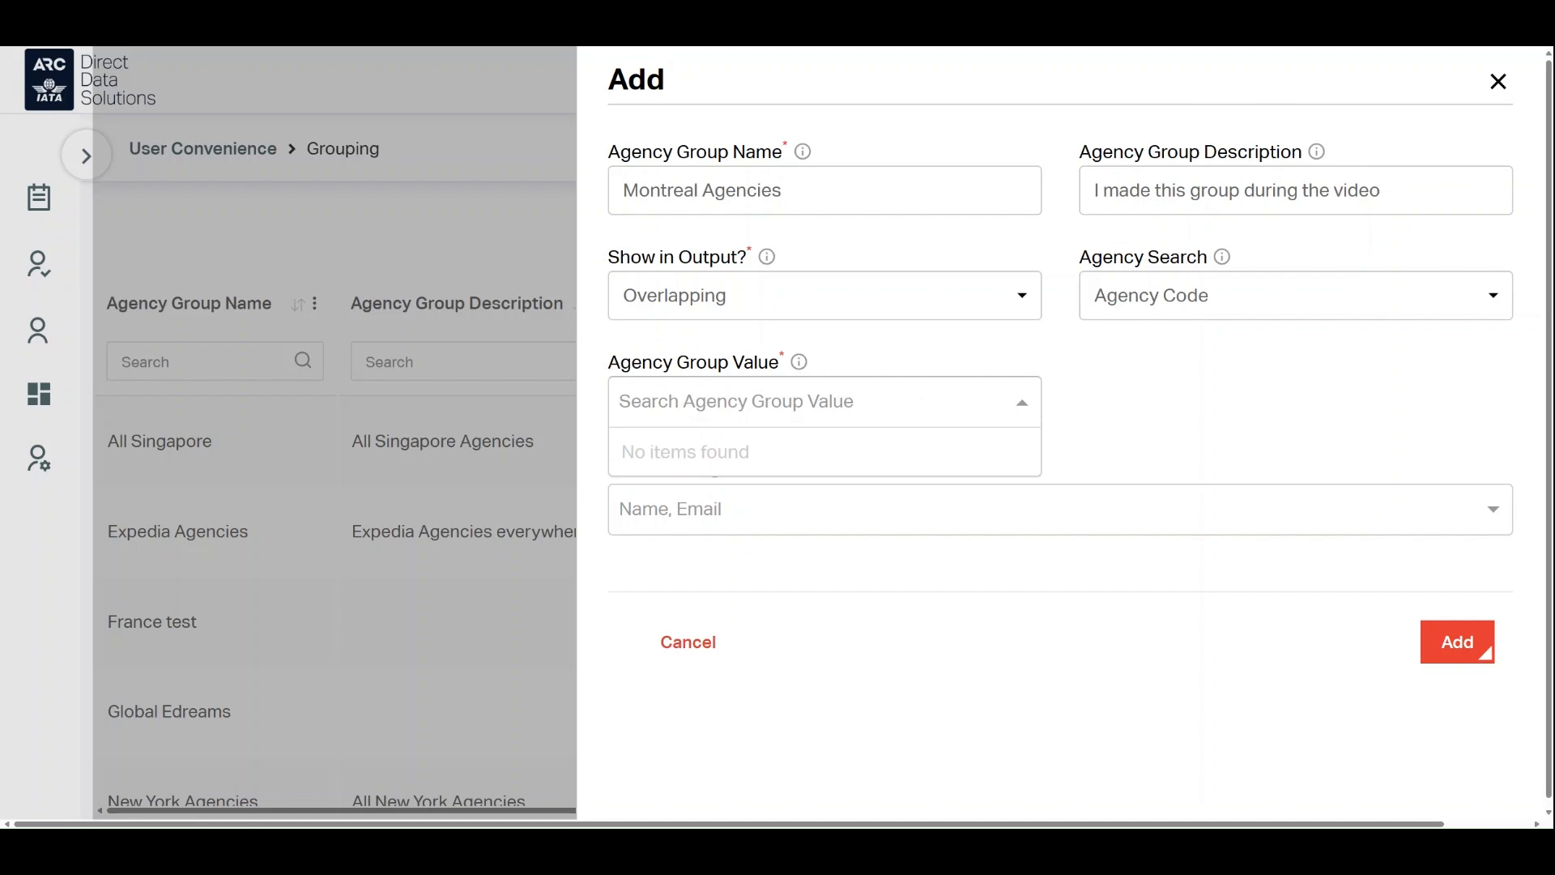
pyautogui.write('Agency c')
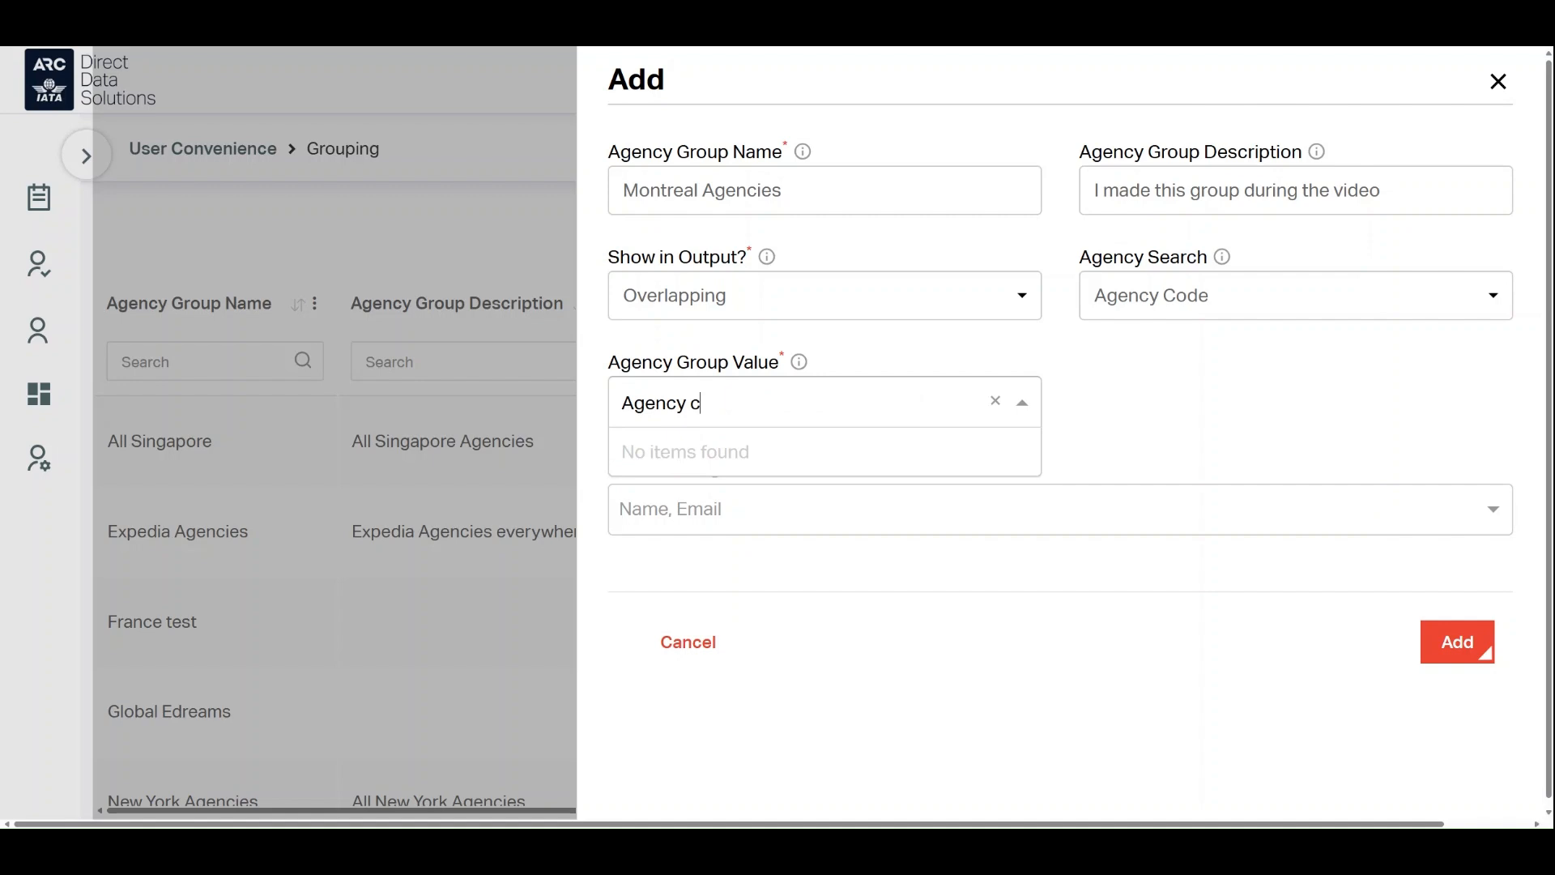
pyautogui.write('ode')
pyautogui.hotkey('ctrl', 'a')
pyautogui.press('BackSpace')
pyautogui.write('12248494')
pyautogui.press('BackSpace')
pyautogui.hotkey('ctrl', 'a')
pyautogui.press('BackSpace')
pyautogui.hotkey('ctrl', 'v')
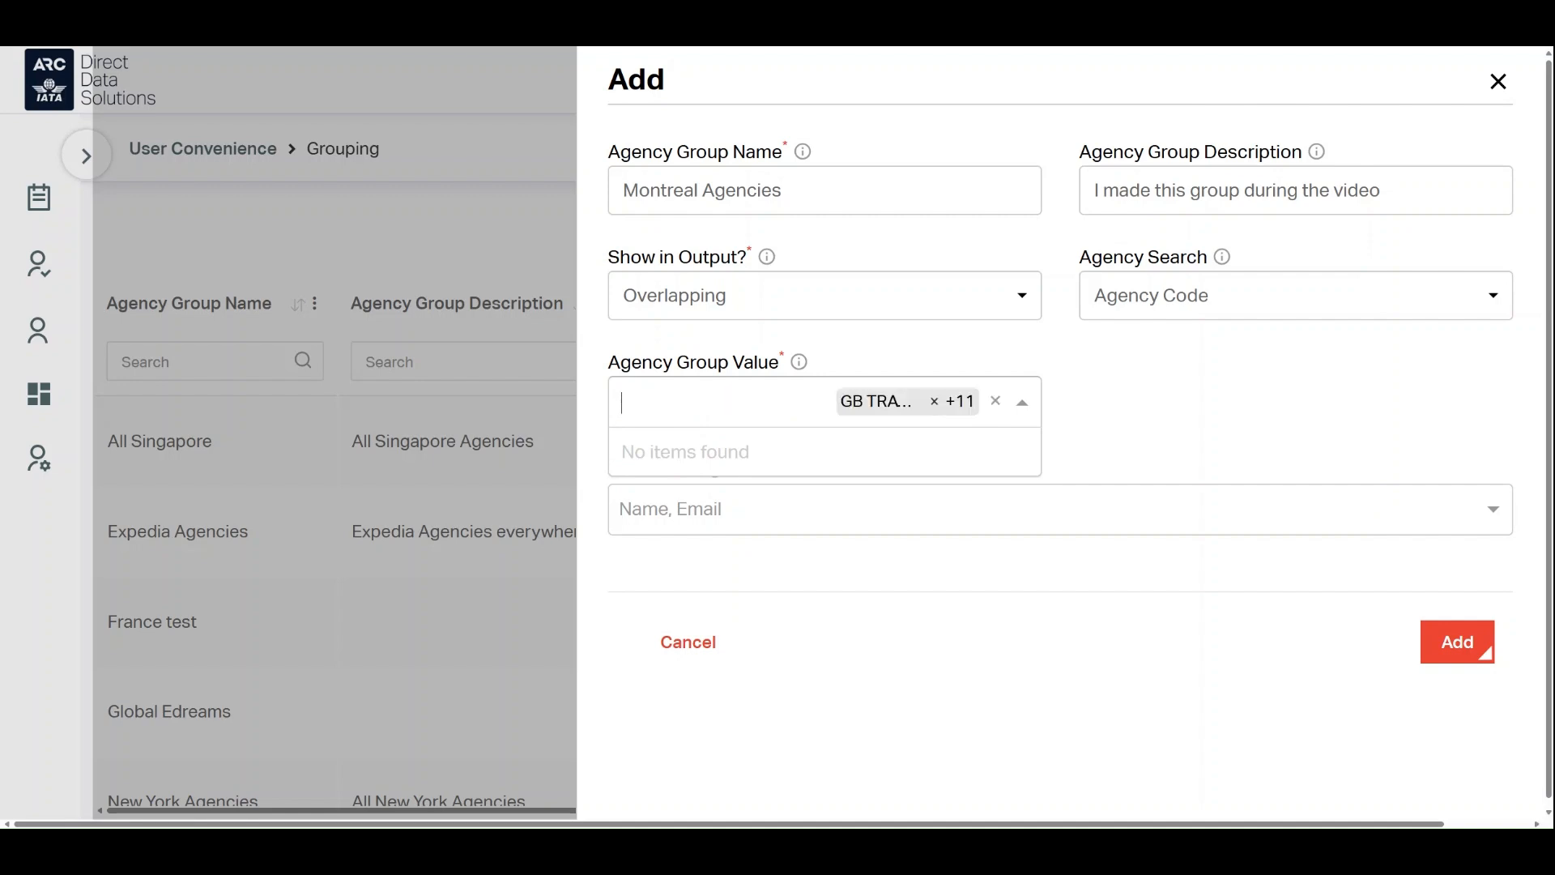
pyautogui.click(1107, 416)
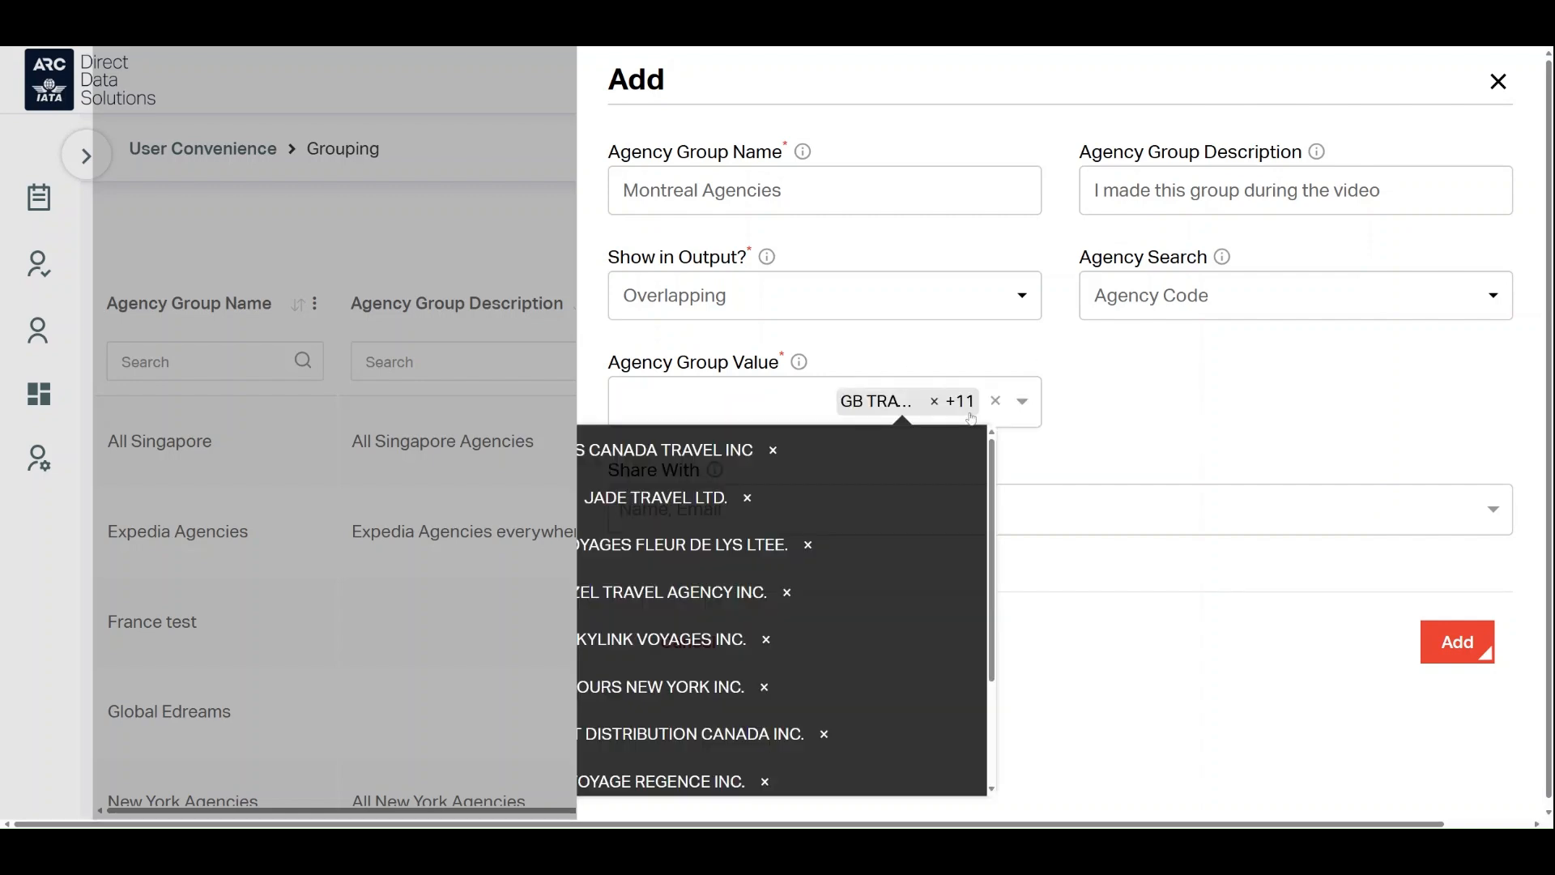
# - Share the Montreal Agencies group with two individual users, found by their first names
pyautogui.moveTo(946, 406)
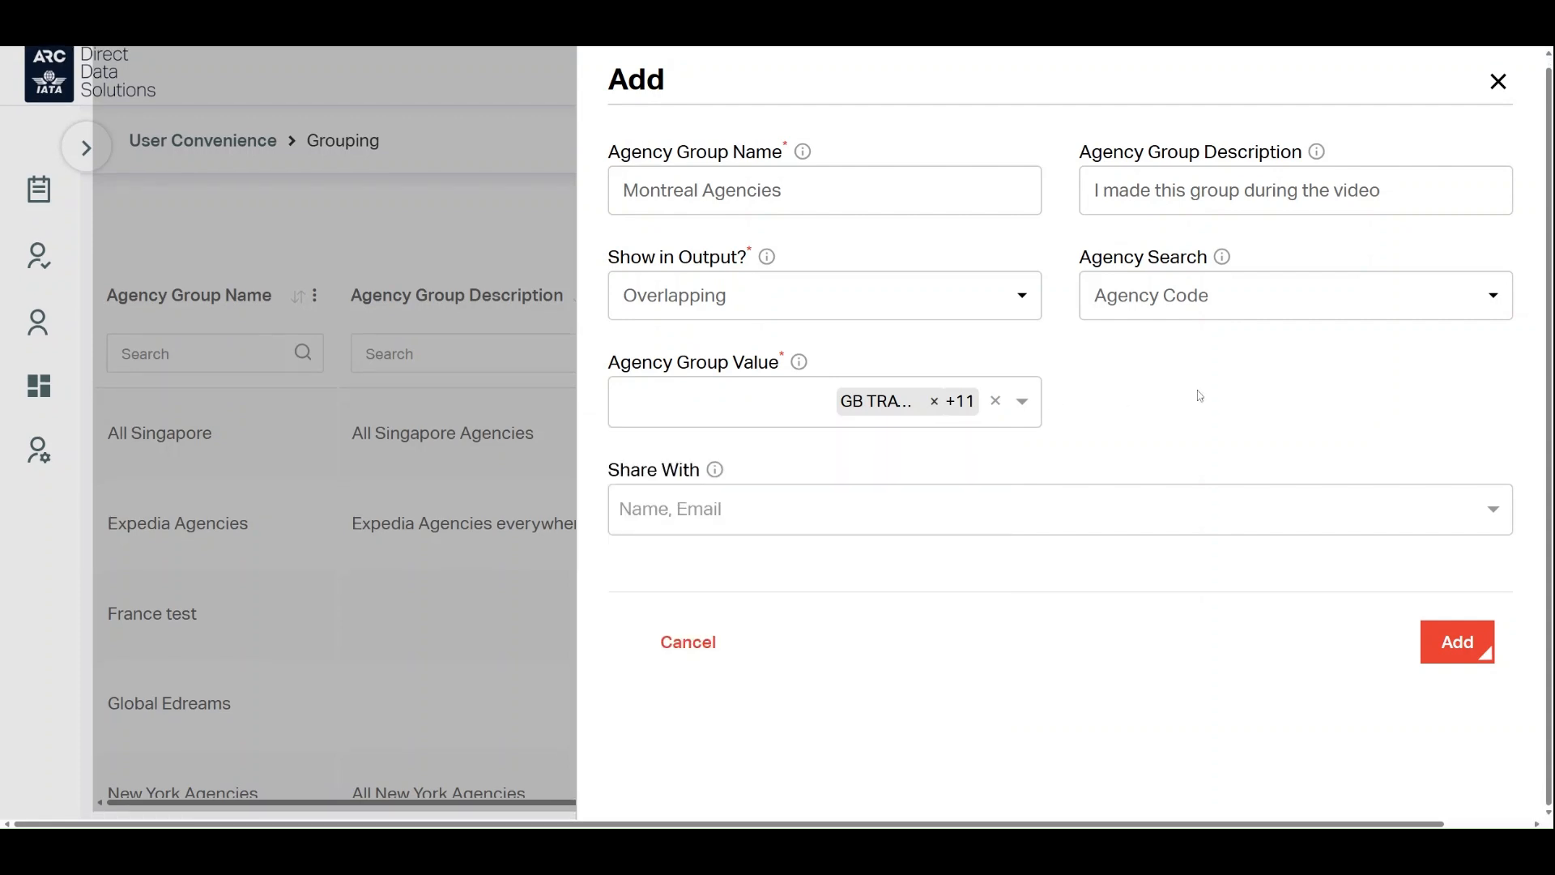
pyautogui.hotkey('ctrl', '-')
pyautogui.moveTo(1099, 325)
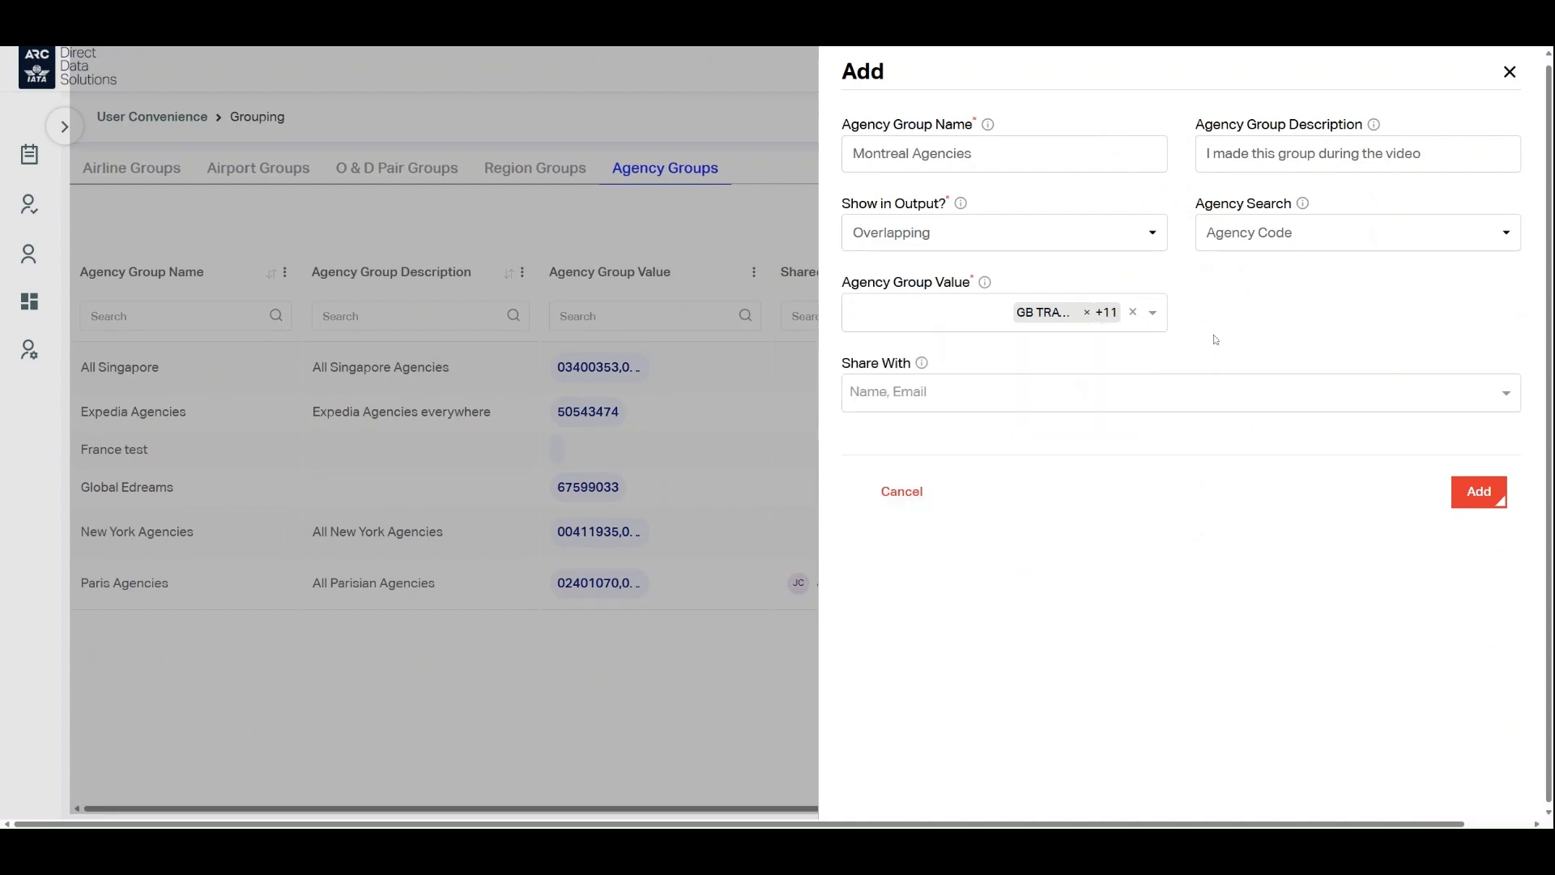
pyautogui.hotkey('ctrl', '+')
pyautogui.click(1037, 452)
pyautogui.write('Juraj')
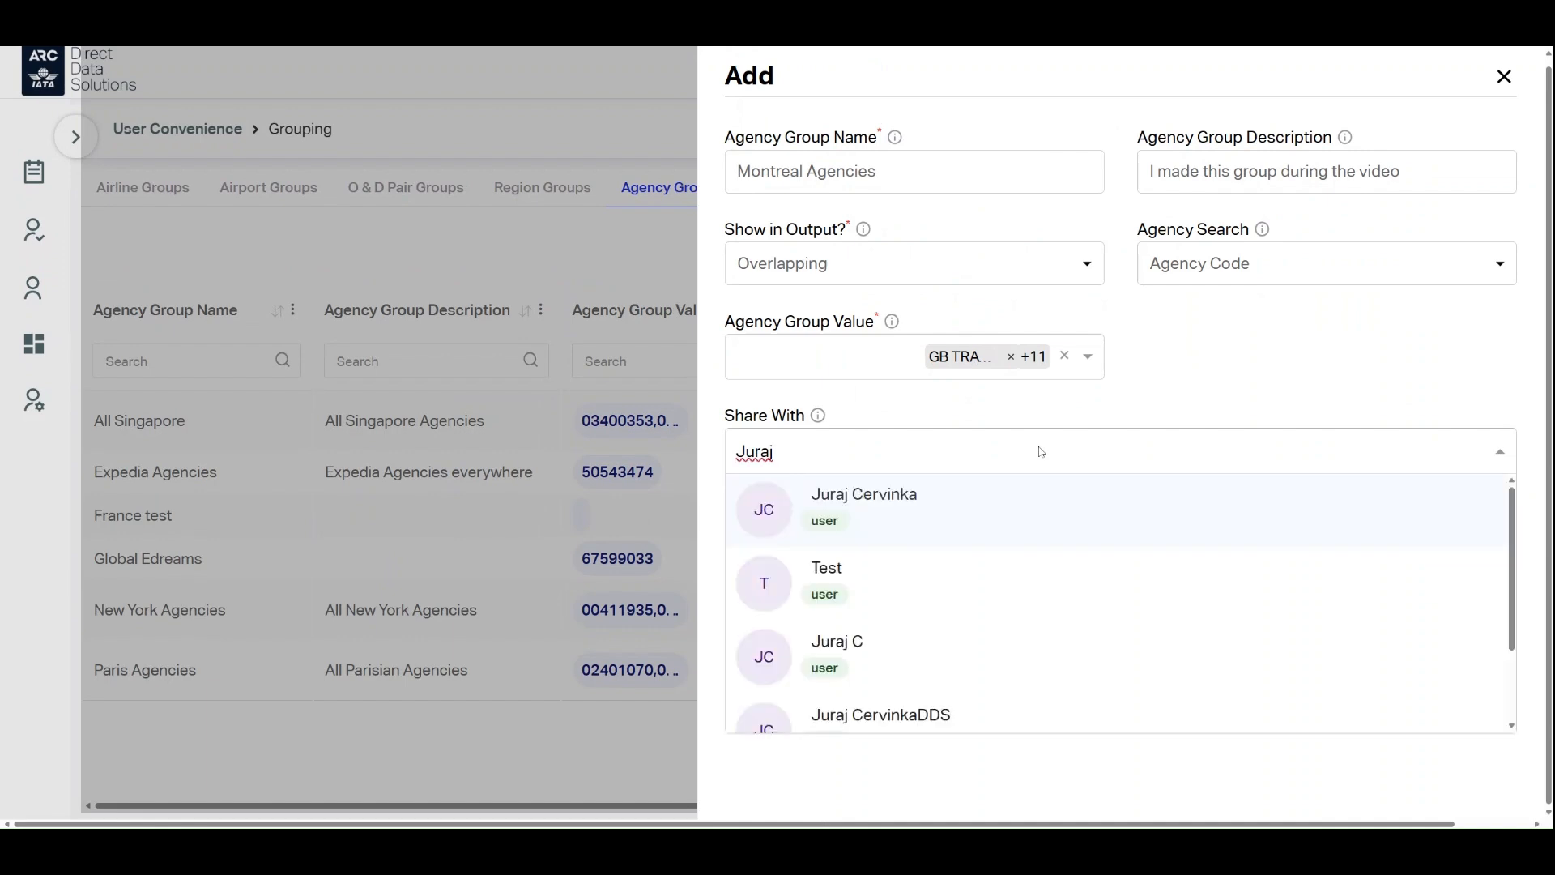
pyautogui.click(1019, 505)
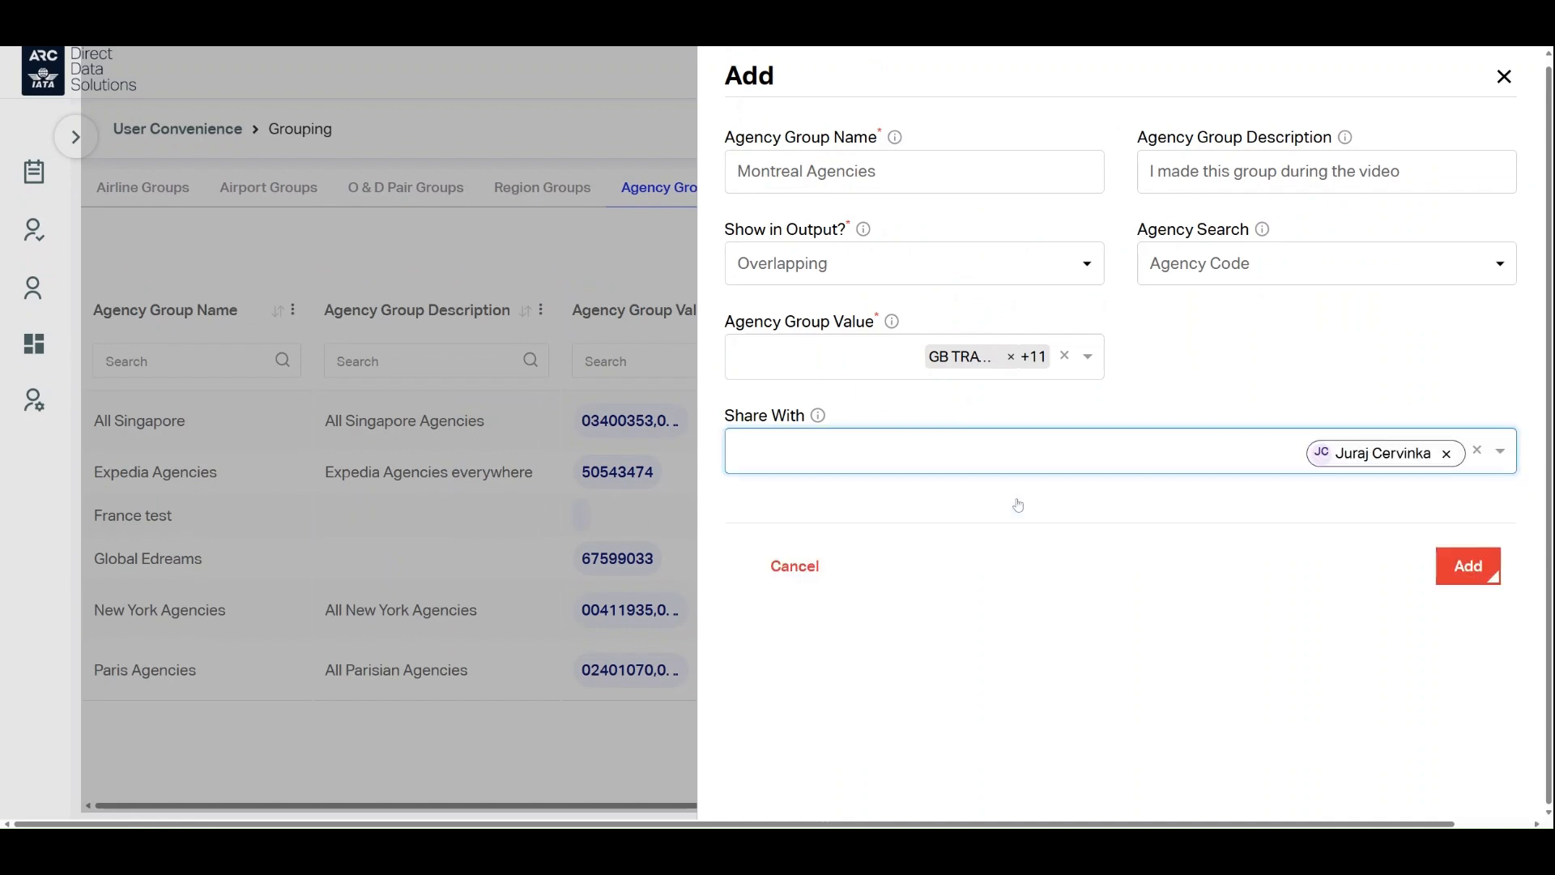
pyautogui.write('yawen')
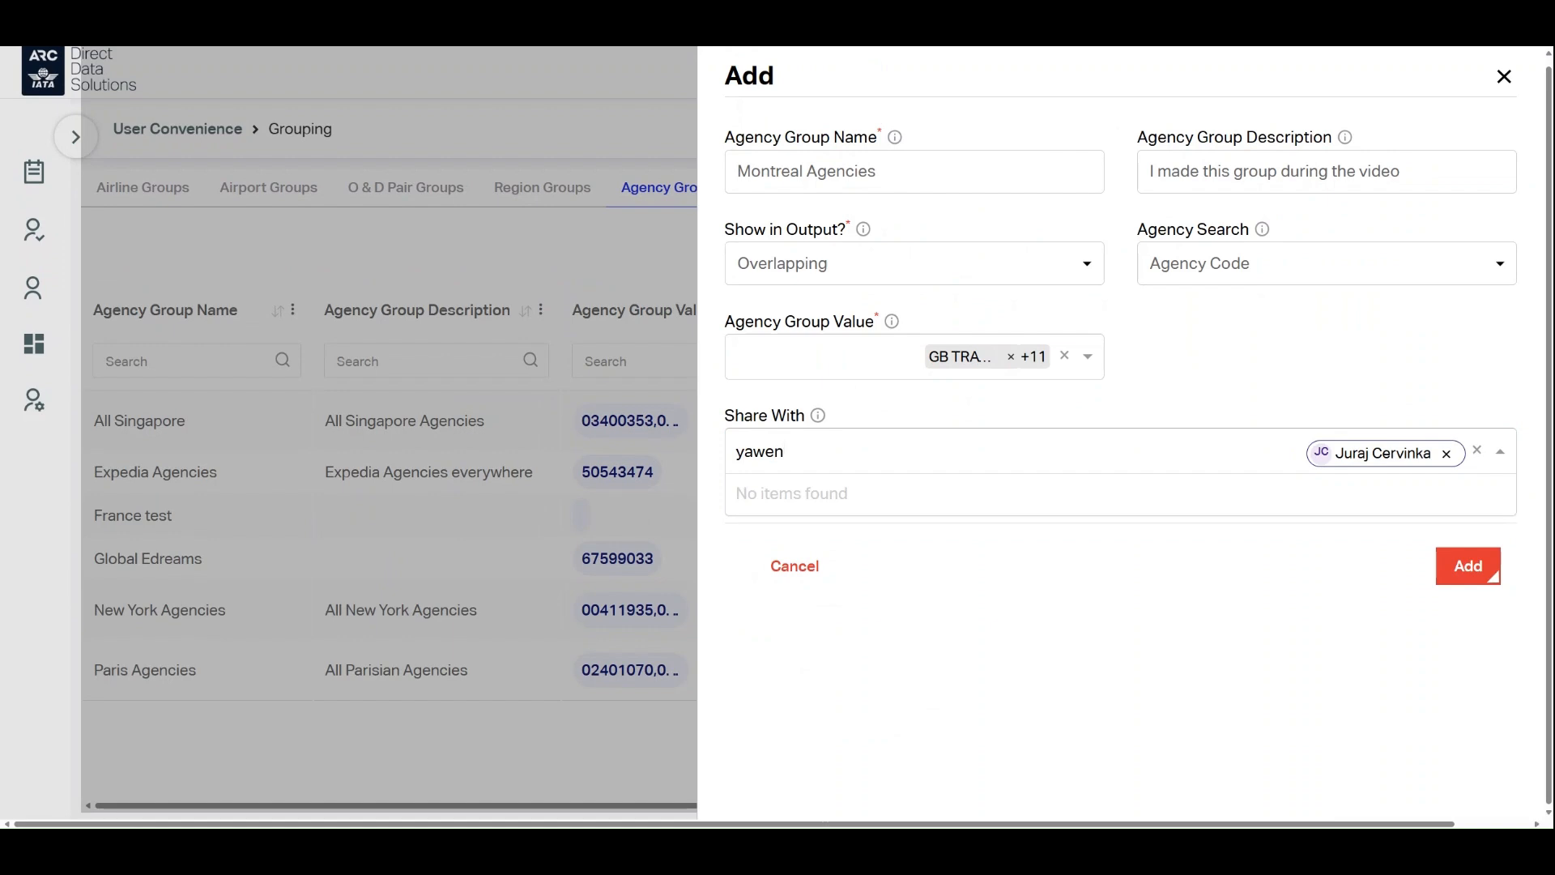
pyautogui.click(1009, 571)
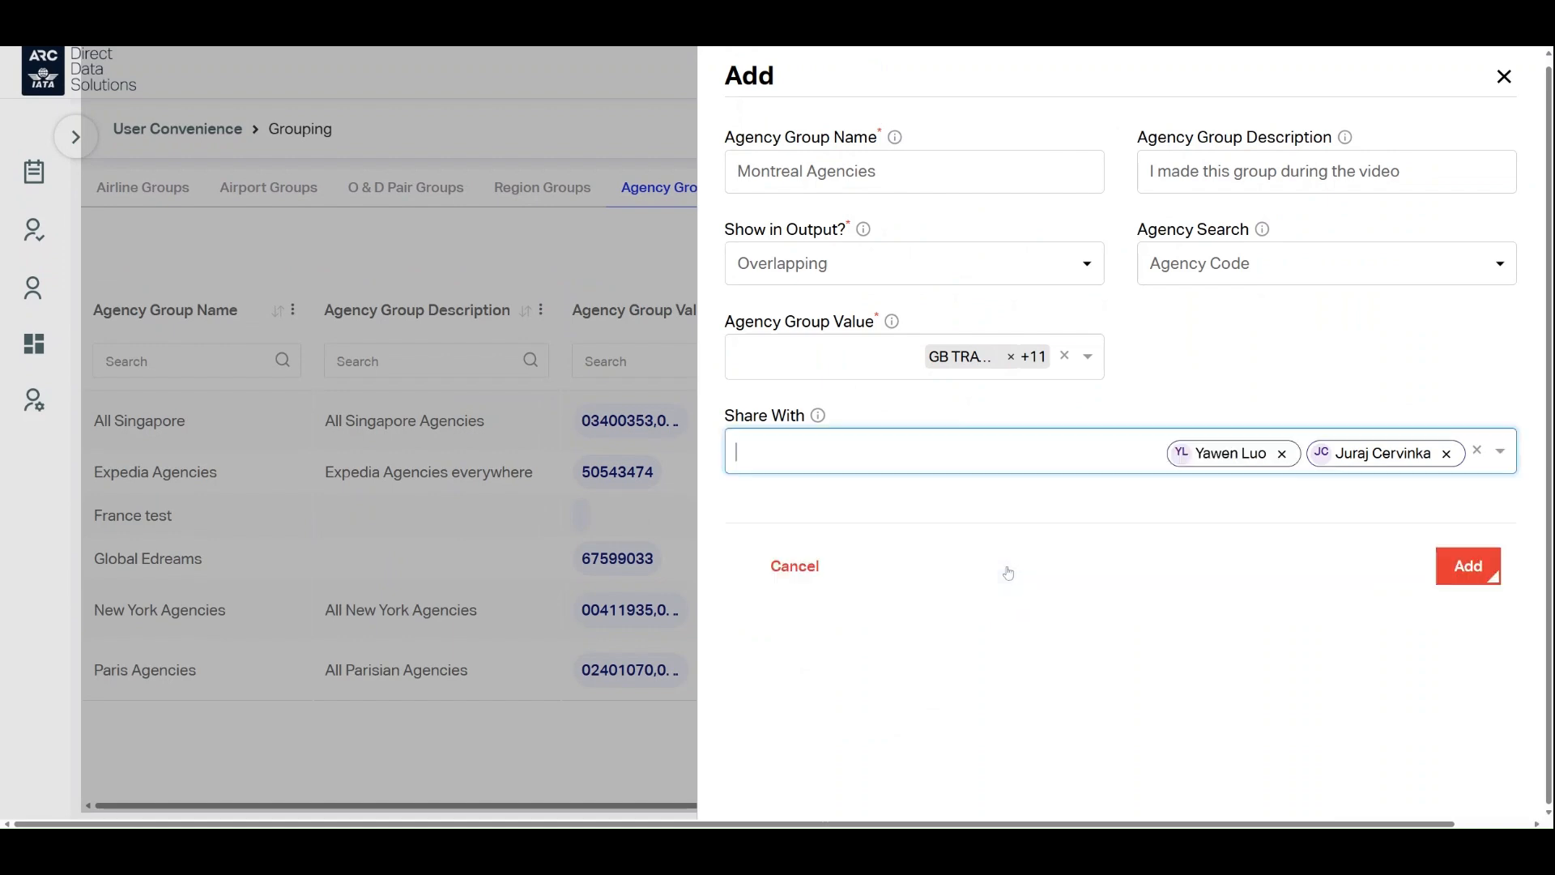
# - Search for IATA among the sharing recipients and add IATA Organization to the Montreal group's Share With list
pyautogui.write('IATA')
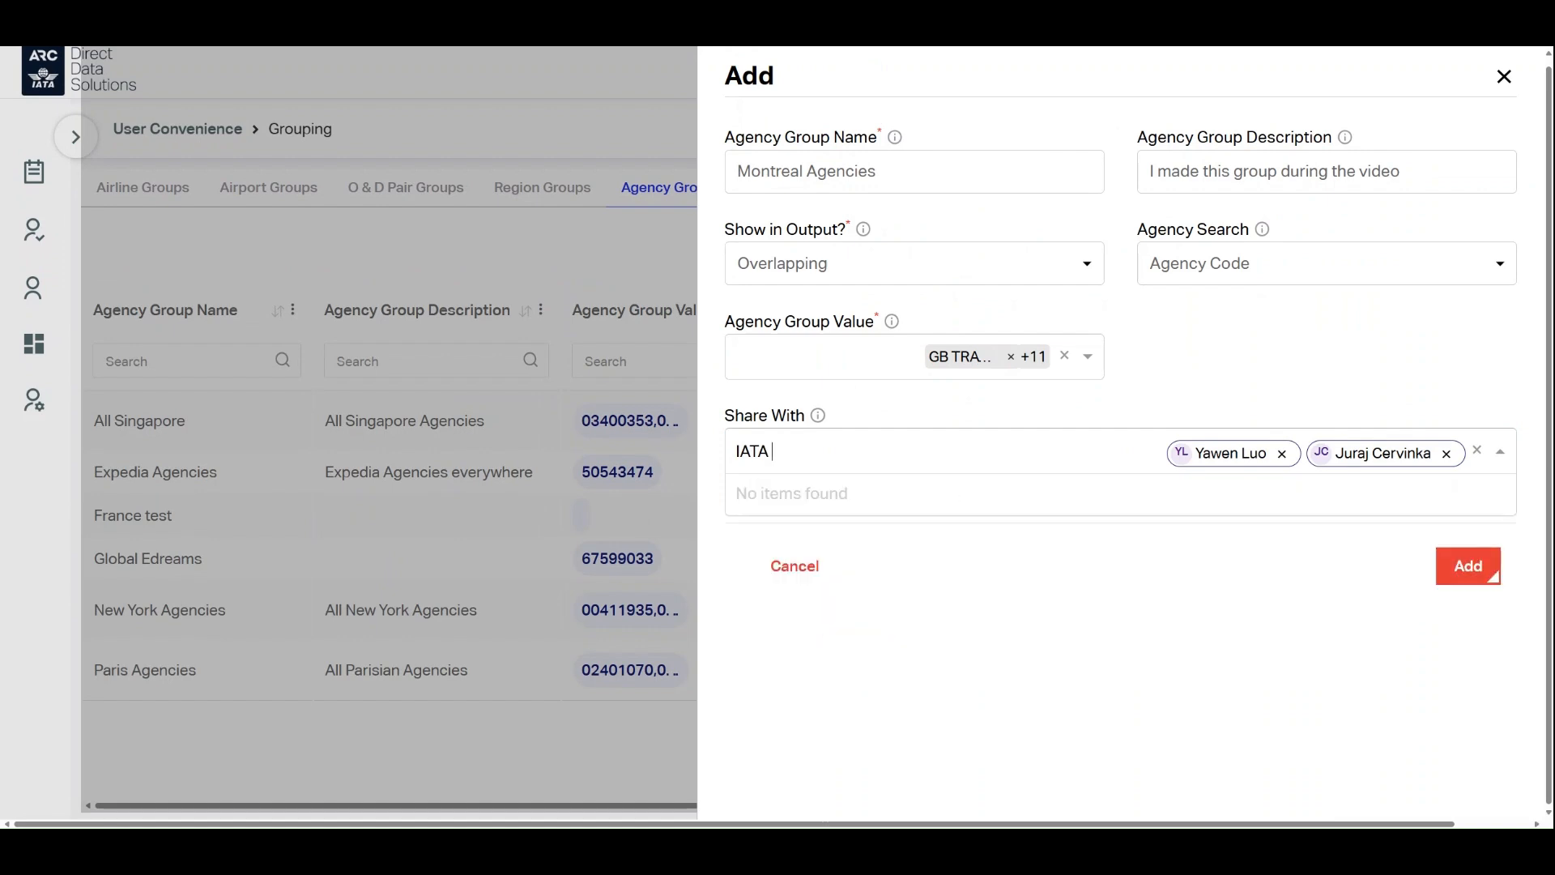
pyautogui.press('BackSpace')
pyautogui.scroll(-3, 1020, 520)
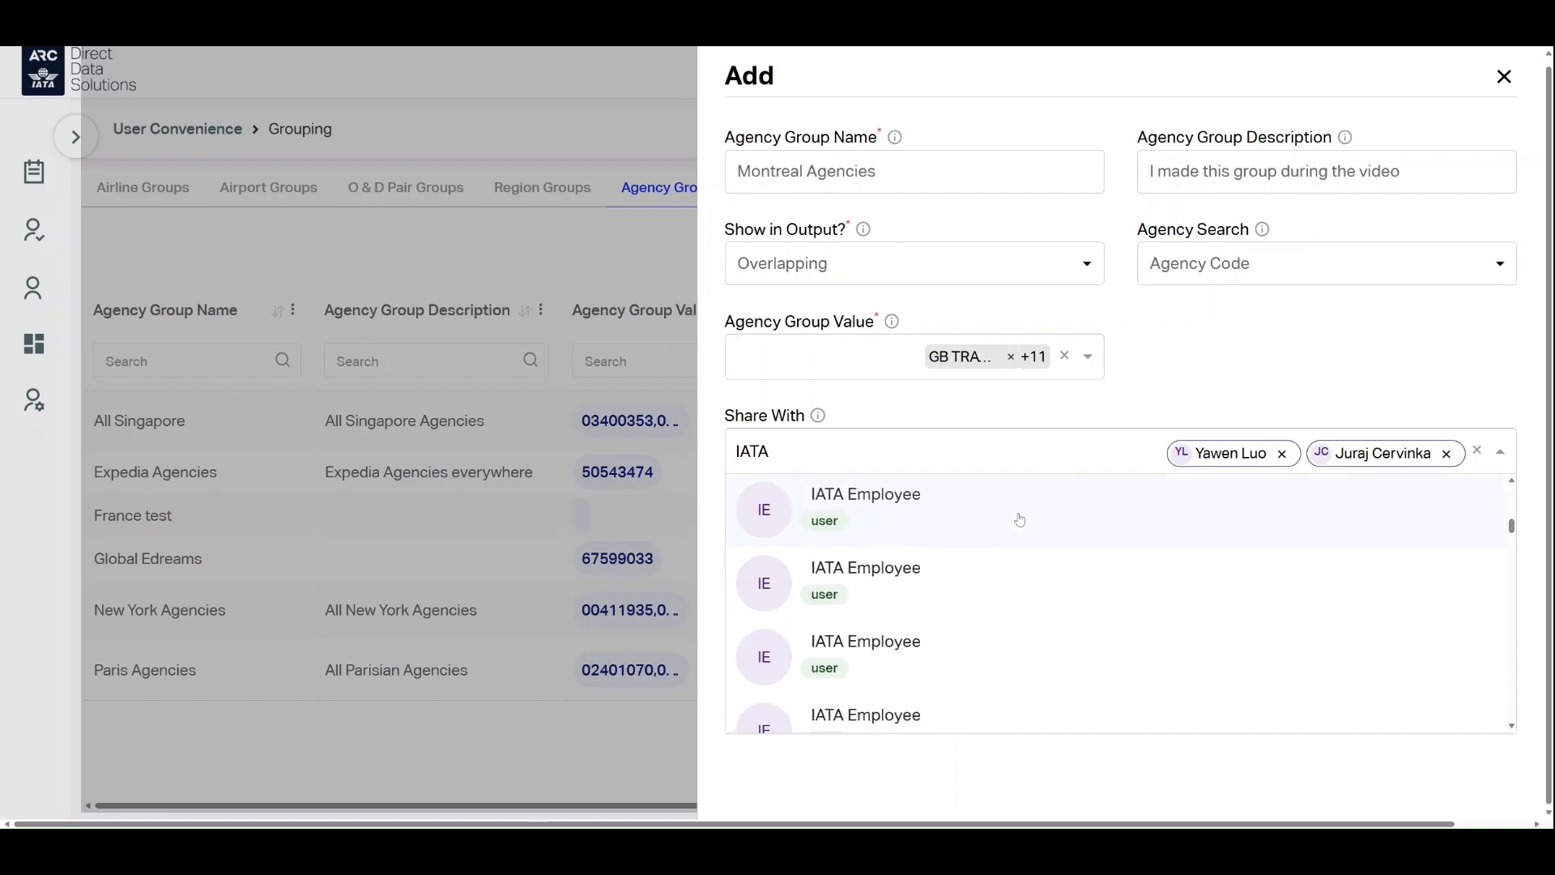
pyautogui.scroll(-10, 1020, 520)
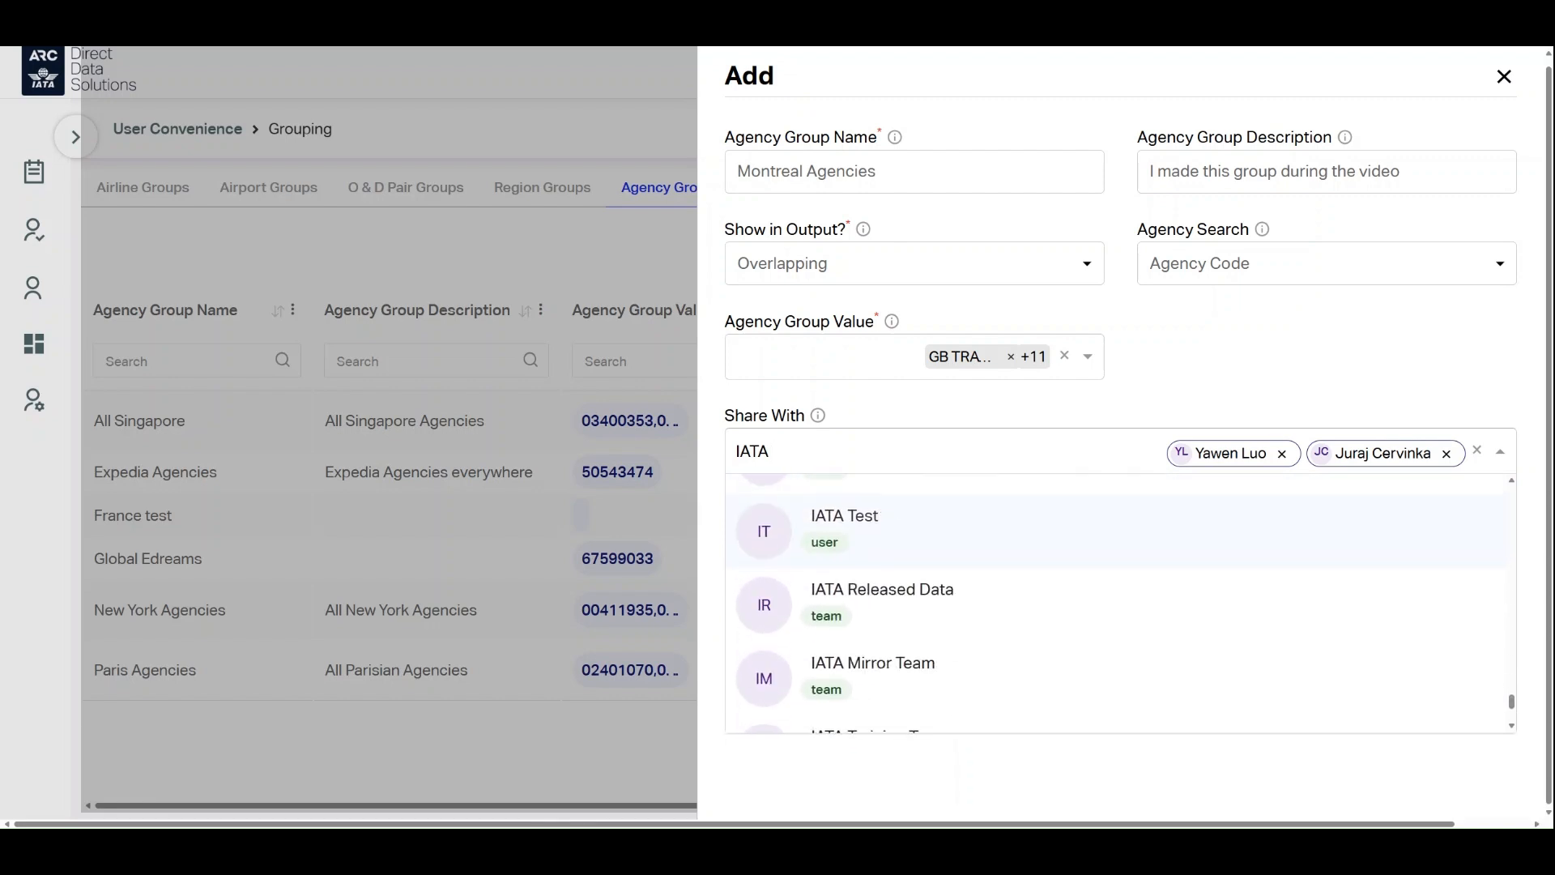
pyautogui.scroll(-3, 1020, 520)
pyautogui.click(976, 694)
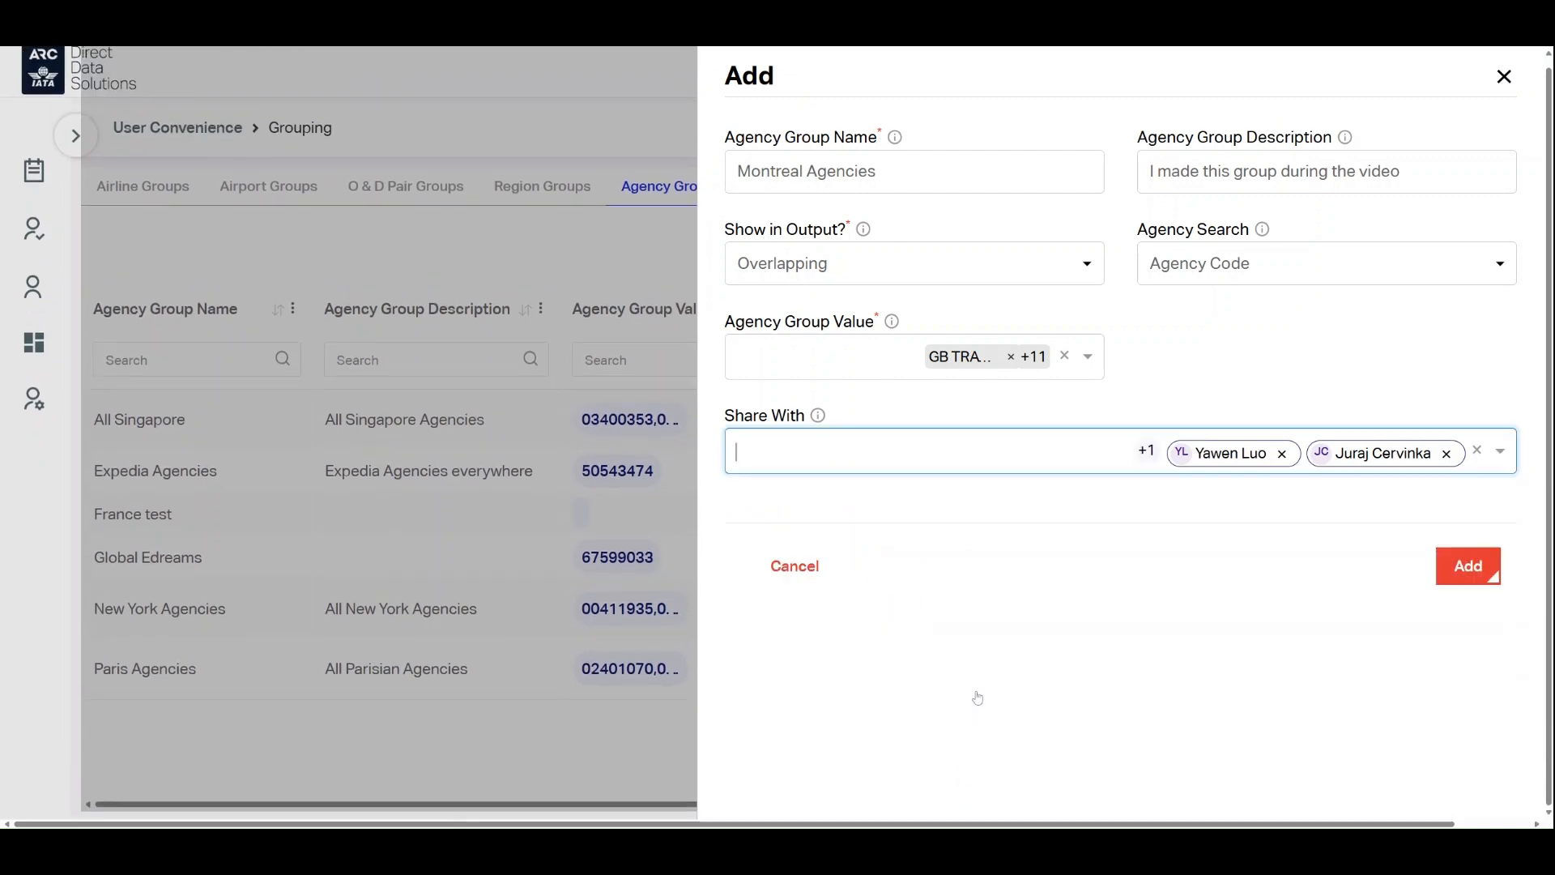
# - Remove all recipients from the Share With list of the Montreal group
pyautogui.click(1459, 458)
pyautogui.click(1447, 455)
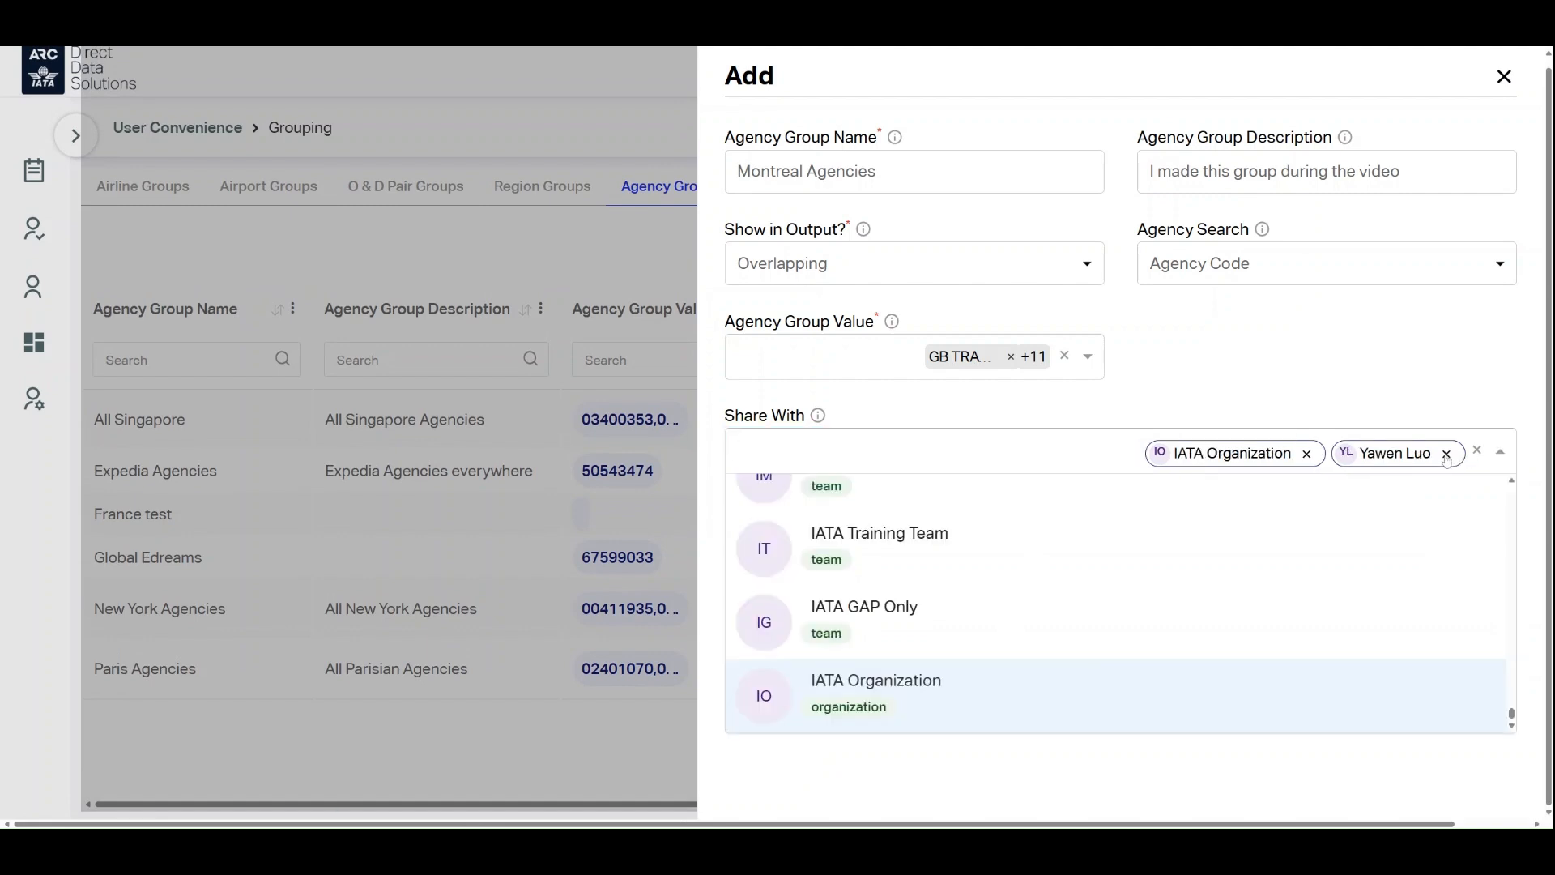
pyautogui.click(1478, 451)
pyautogui.click(1466, 405)
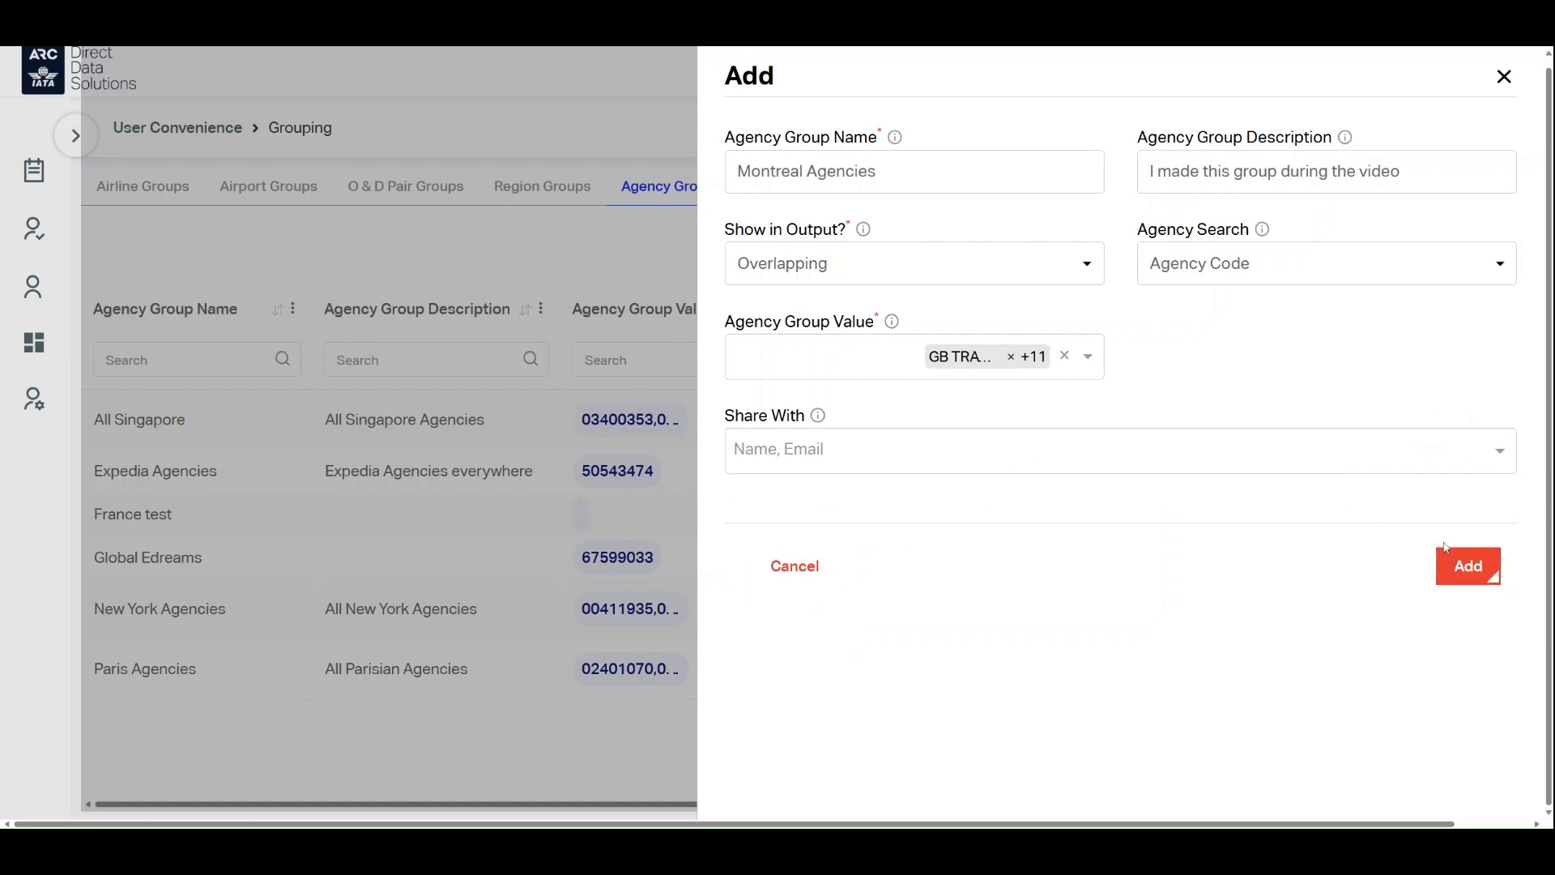
pyautogui.click(1293, 452)
pyautogui.click(1382, 443)
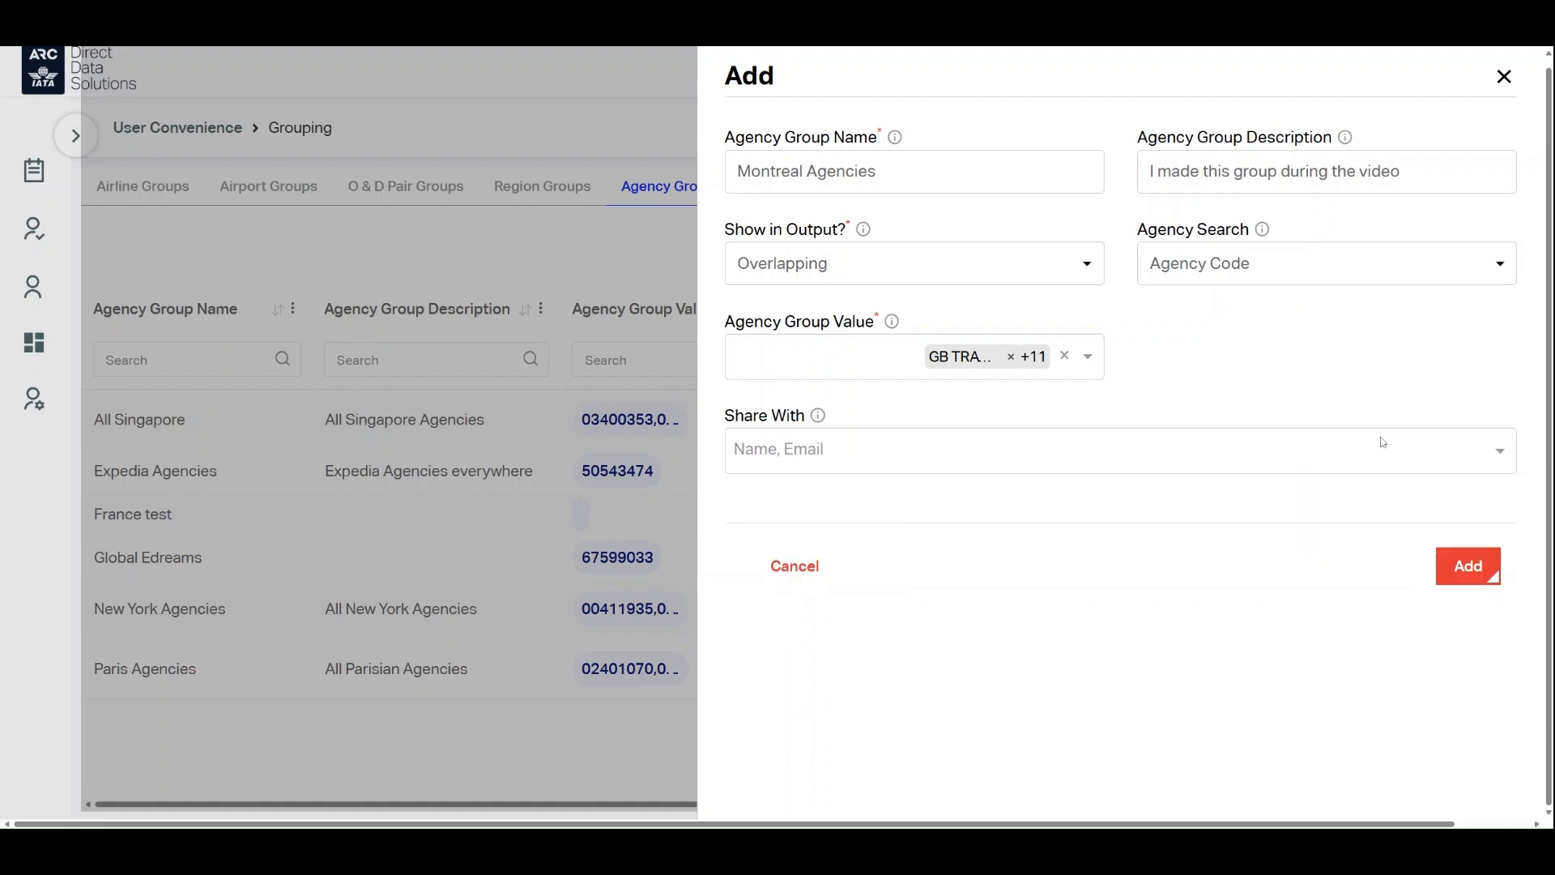
# - Save the new Montreal Agencies group and look at the available Help options
pyautogui.click(1469, 562)
pyautogui.click(1377, 72)
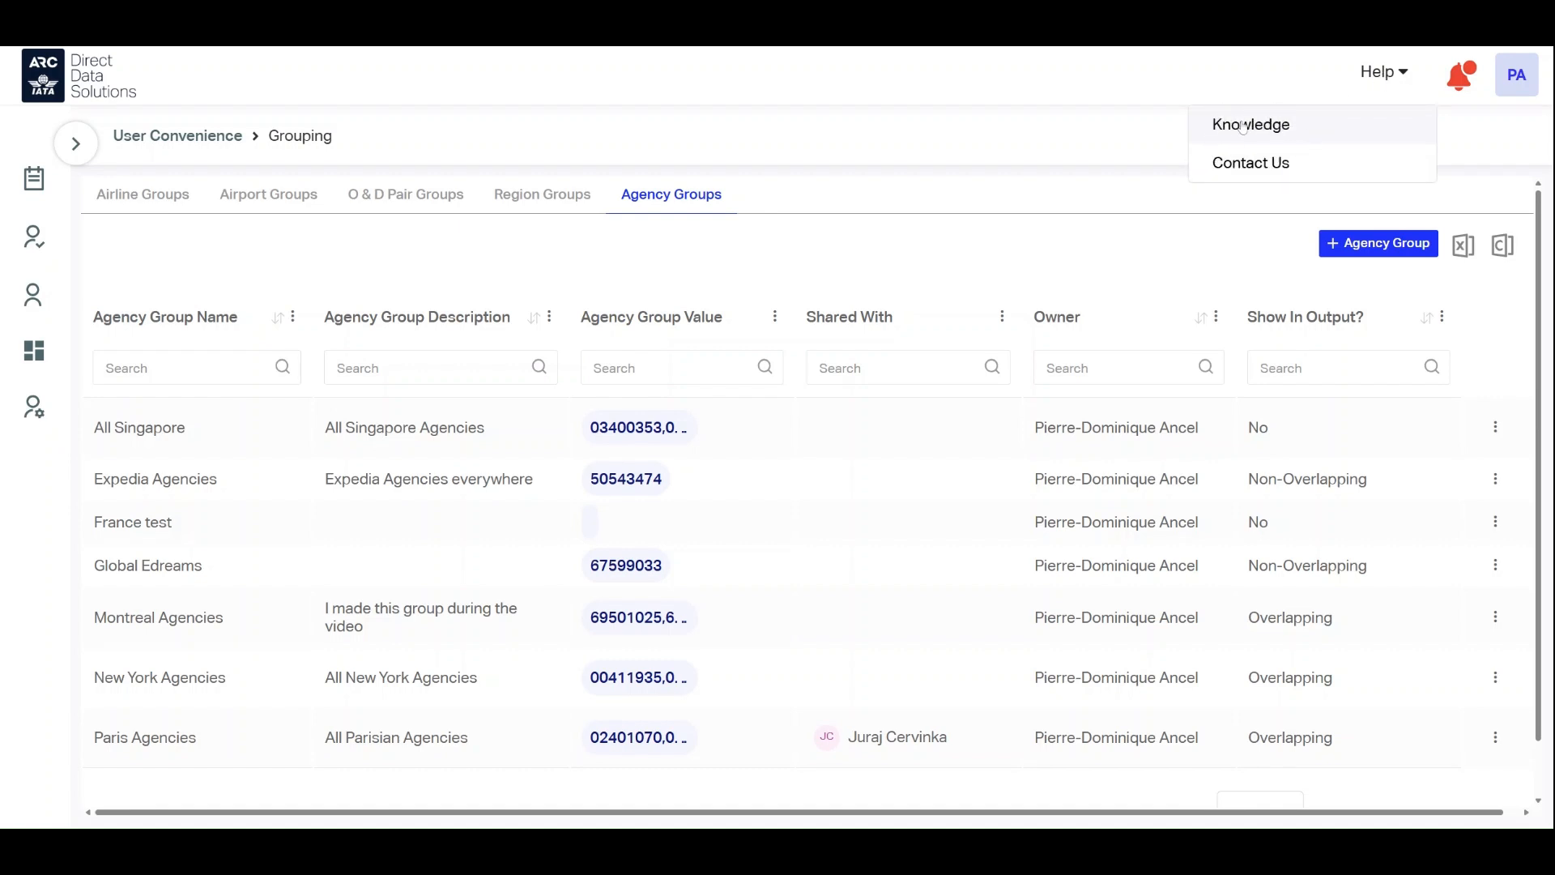
pyautogui.click(1386, 81)
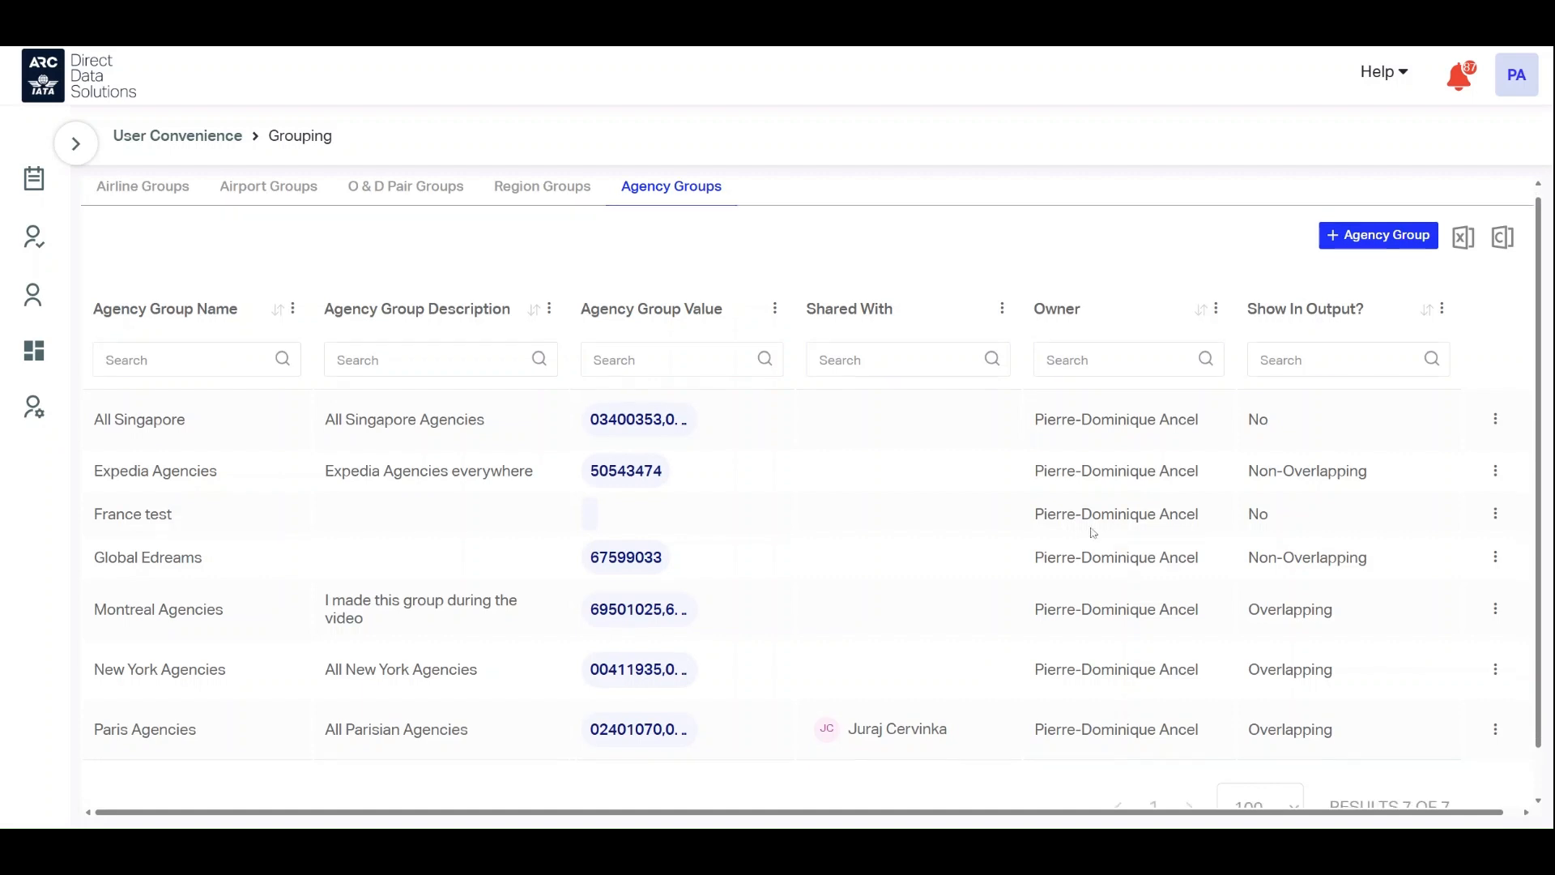
# - Review the agency groups in the list and the actions available for the Paris Agencies group
pyautogui.scroll(-1, 1094, 532)
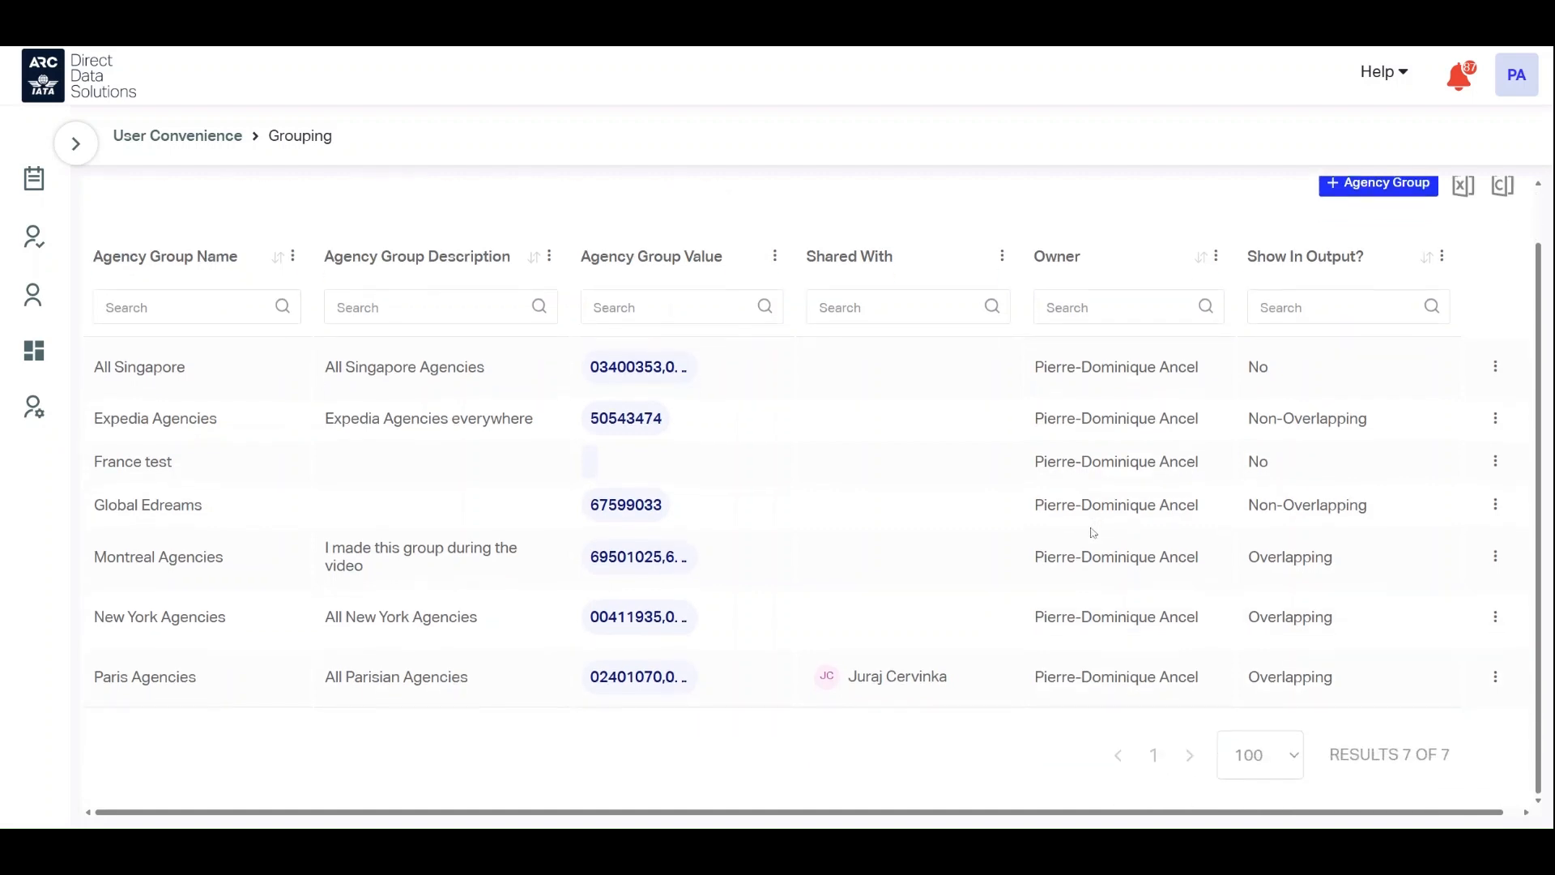
pyautogui.moveTo(124, 367); pyautogui.dragTo(207, 373)
pyautogui.moveTo(139, 418); pyautogui.dragTo(283, 433)
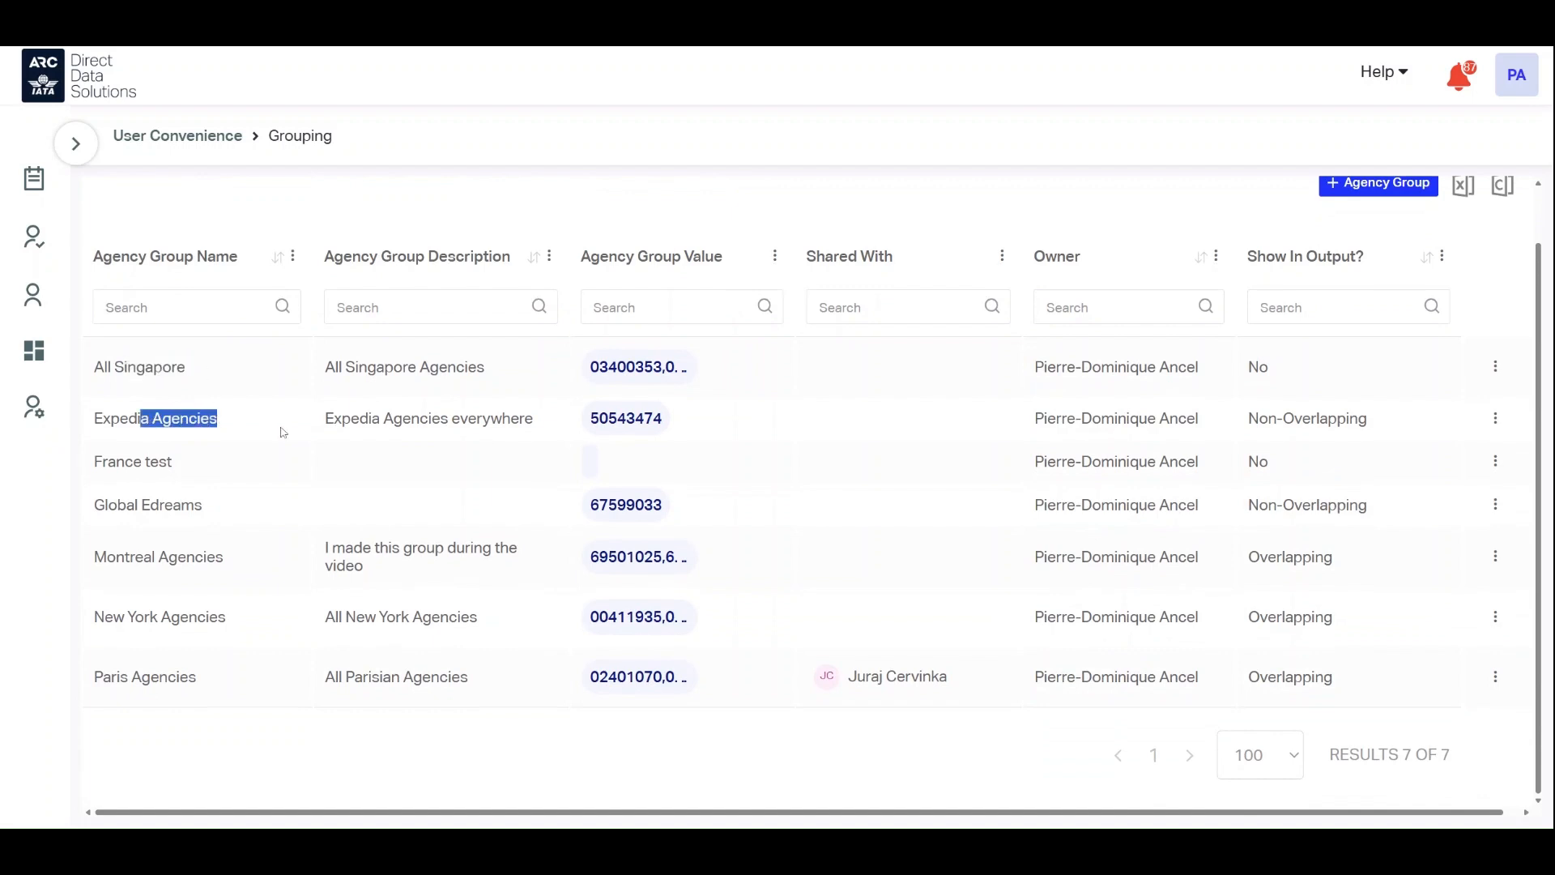
pyautogui.click(1495, 678)
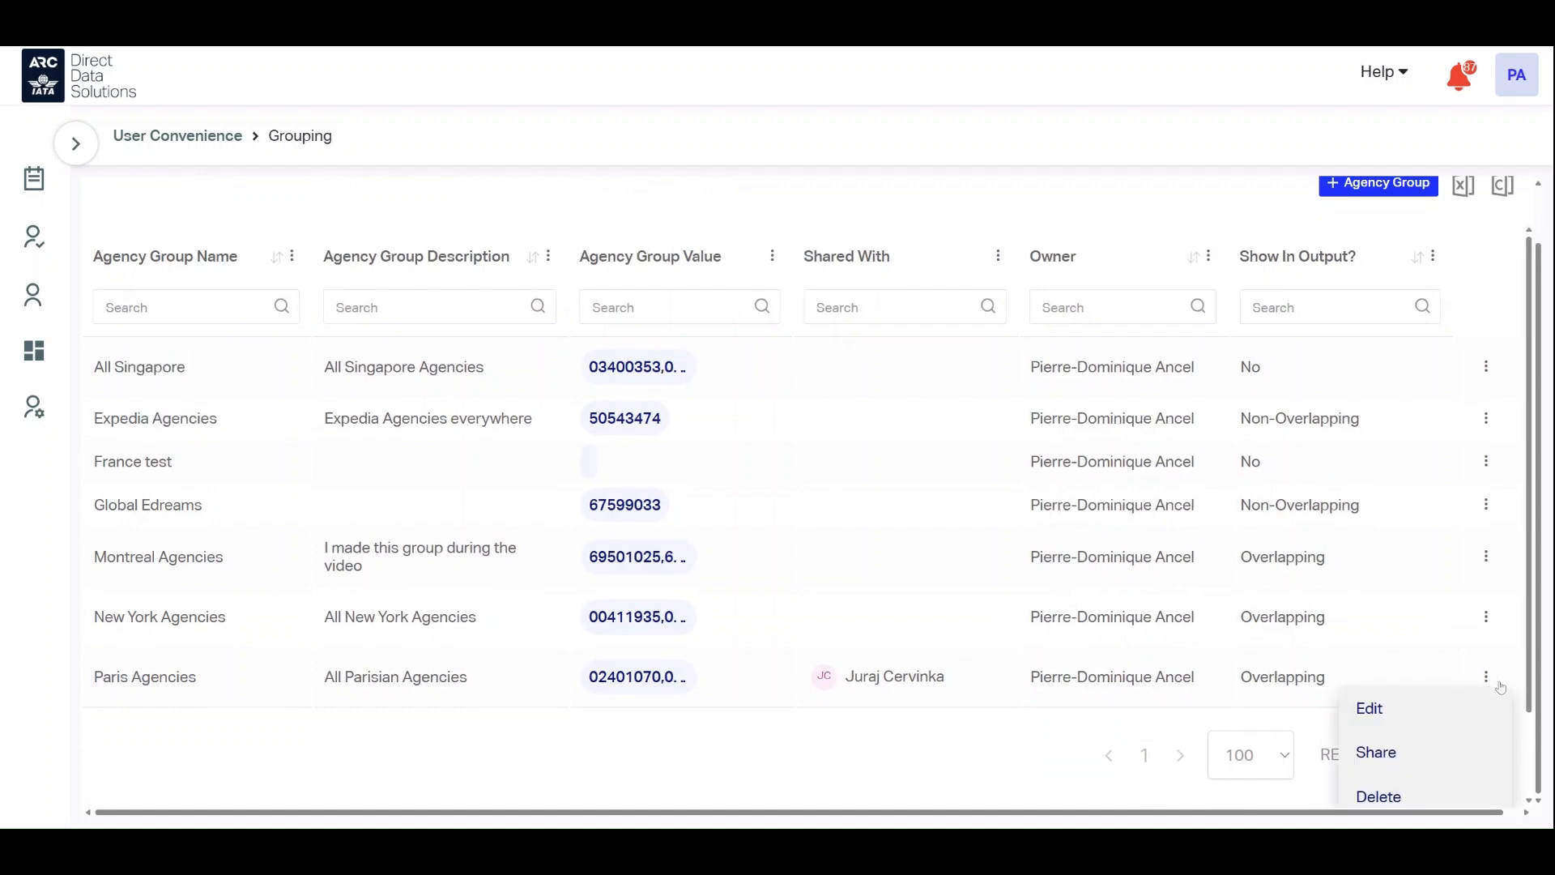
pyautogui.scroll(-1, 1480, 684)
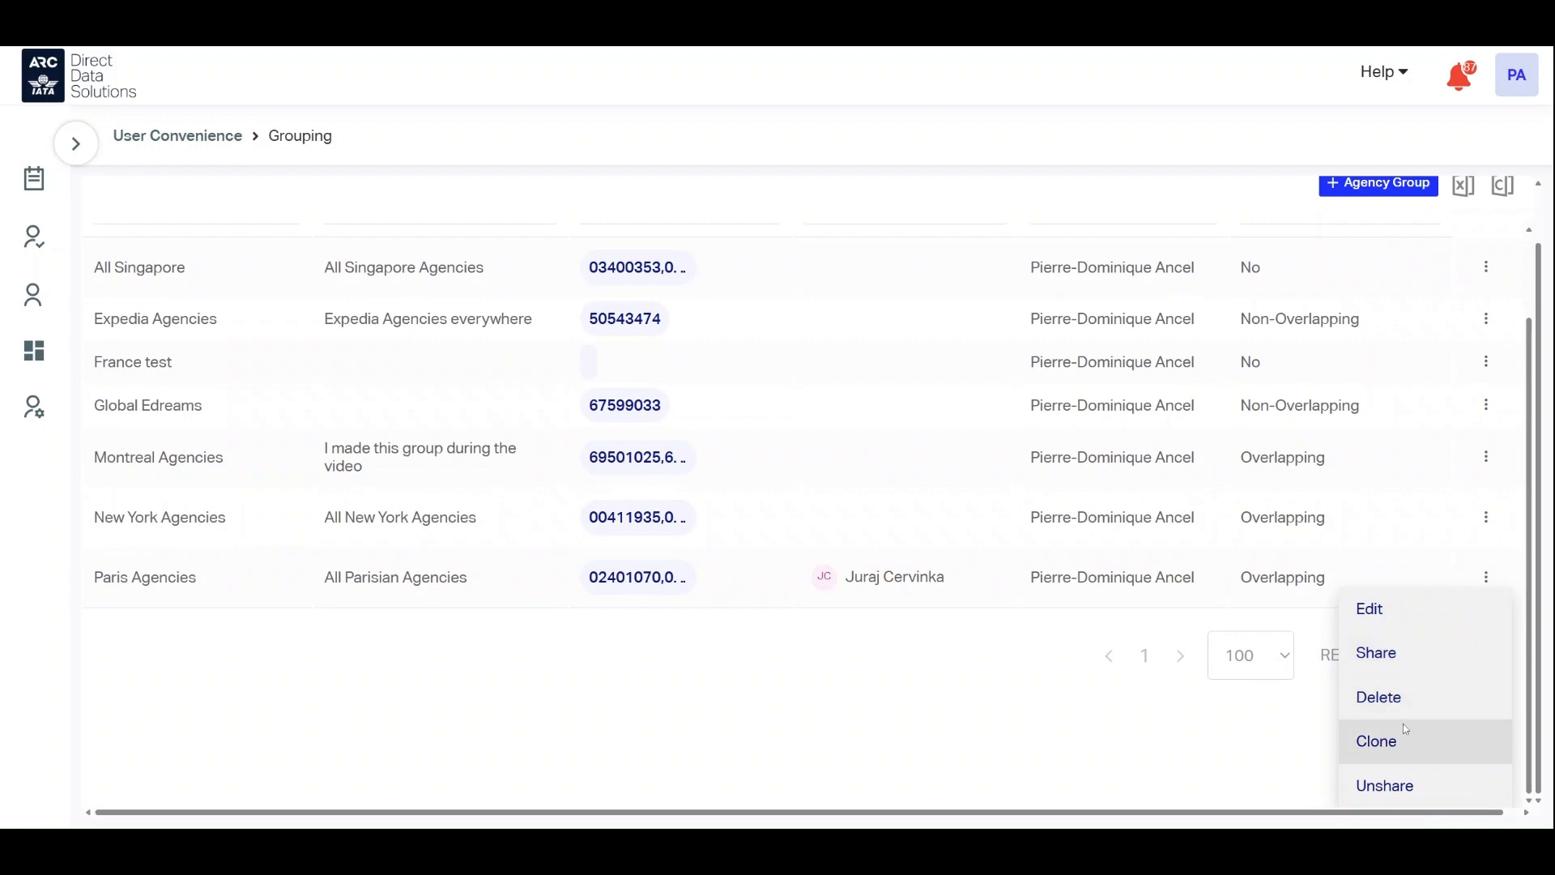
pyautogui.scroll(2, 1405, 730)
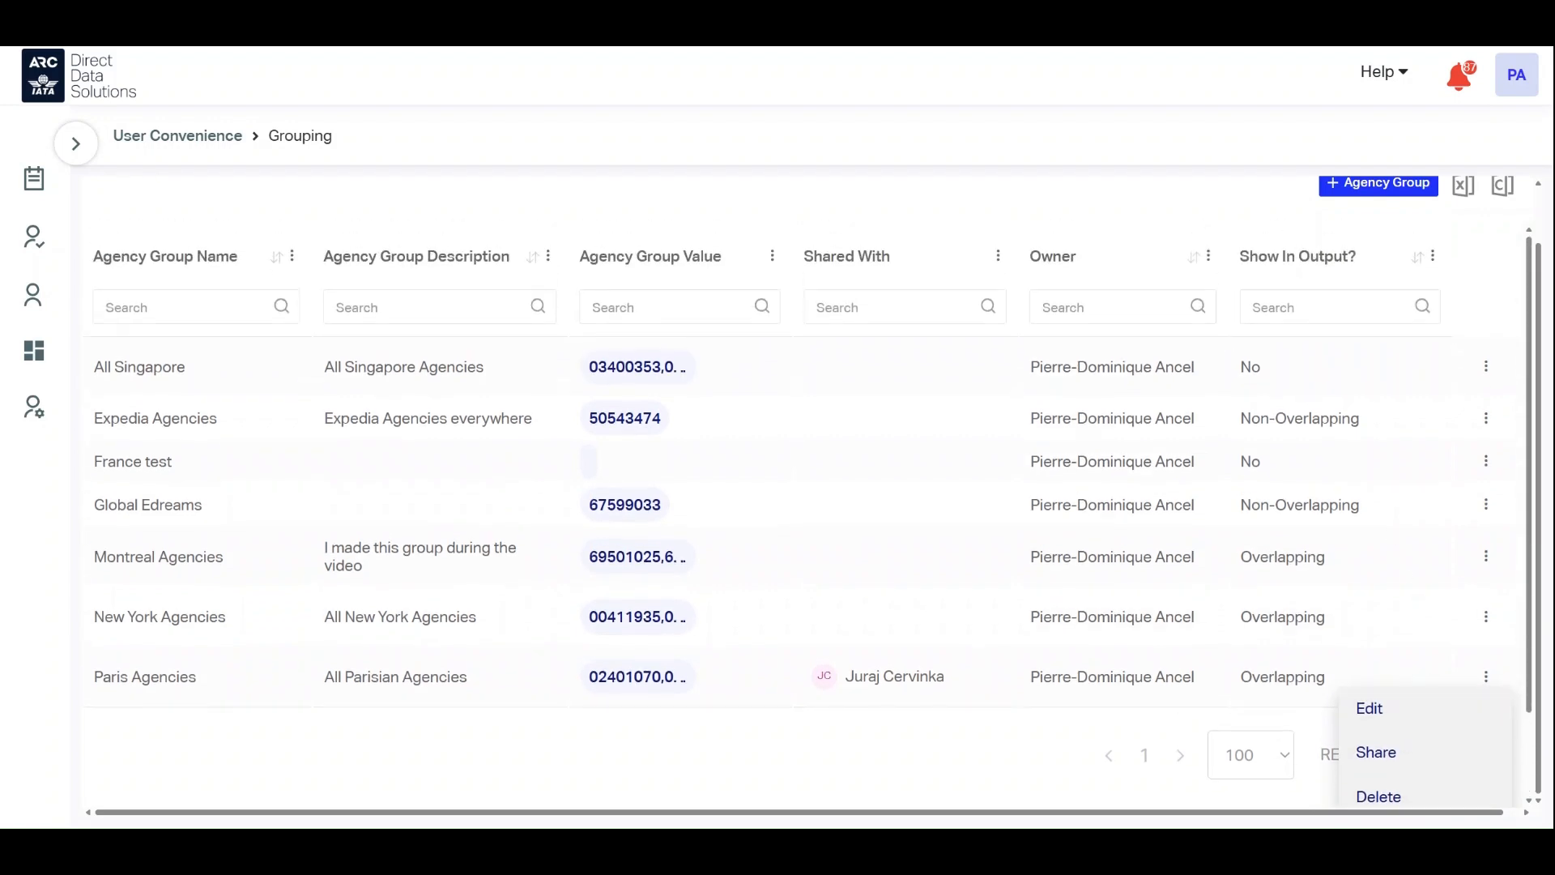
pyautogui.scroll(1, 1165, 274)
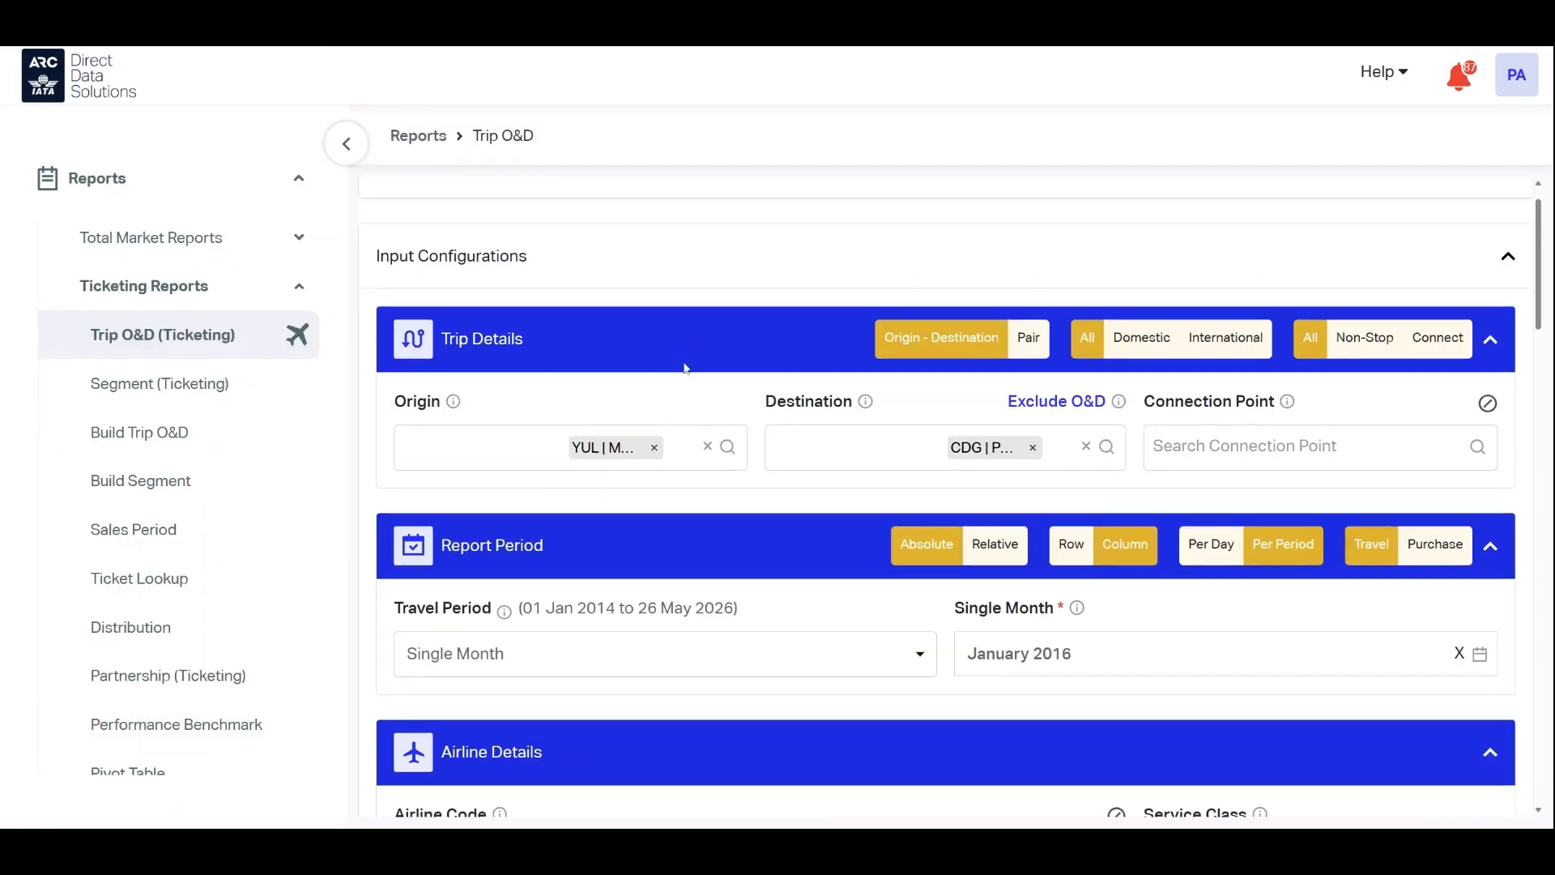
# - Add the Montreal Agencies and Paris Agencies groups as the agency names in the Trip O&D (Ticketing) report
pyautogui.scroll(-10, 1269, 553)
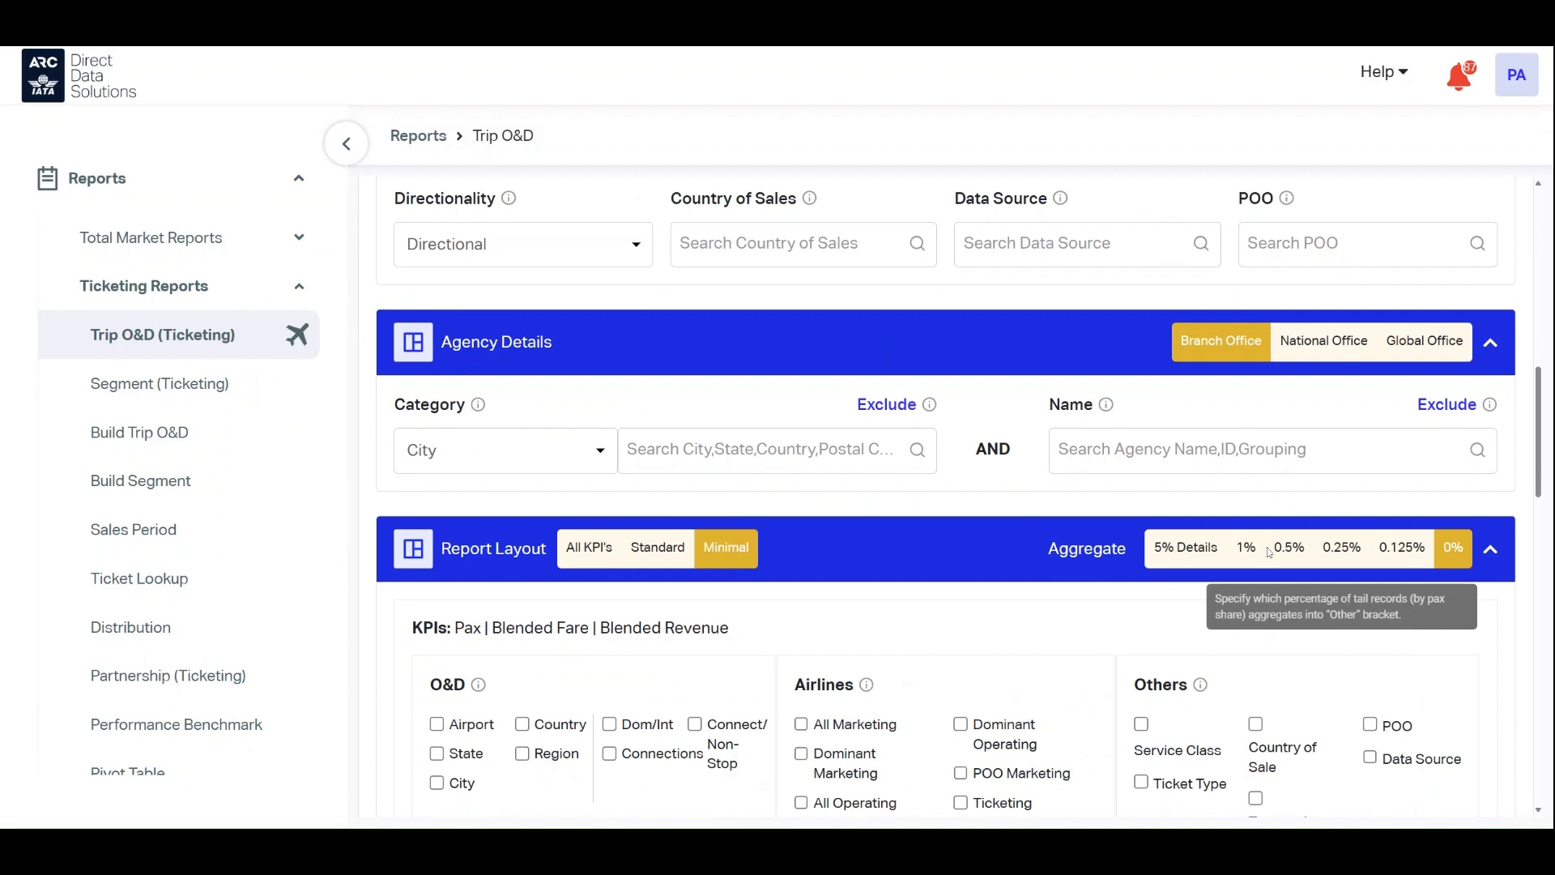
pyautogui.click(1303, 451)
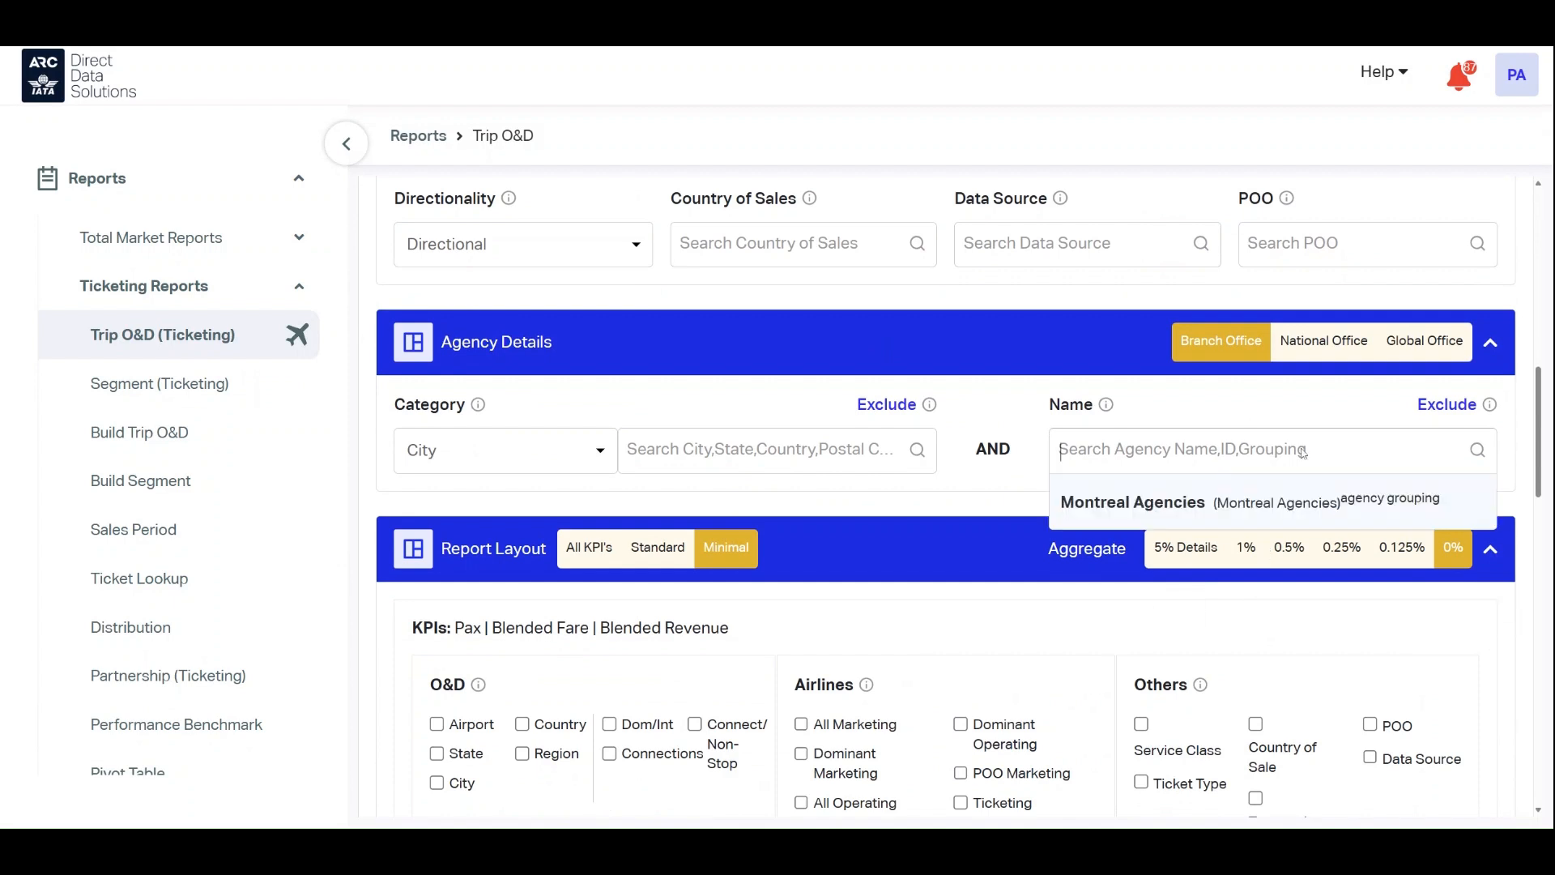
pyautogui.click(1270, 500)
pyautogui.write('P')
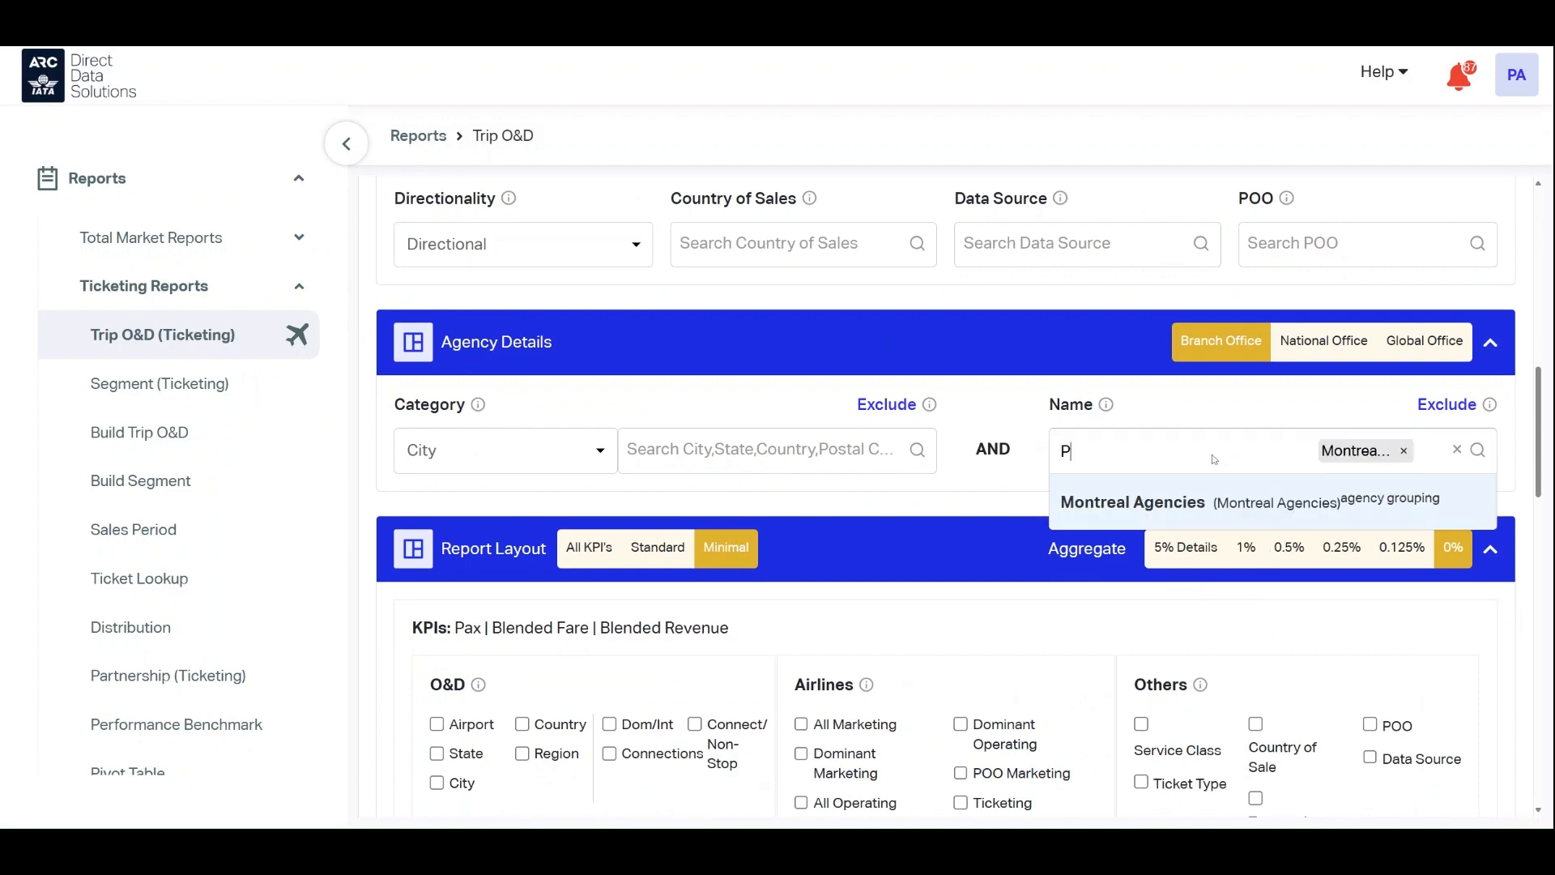
pyautogui.write('aris agencies')
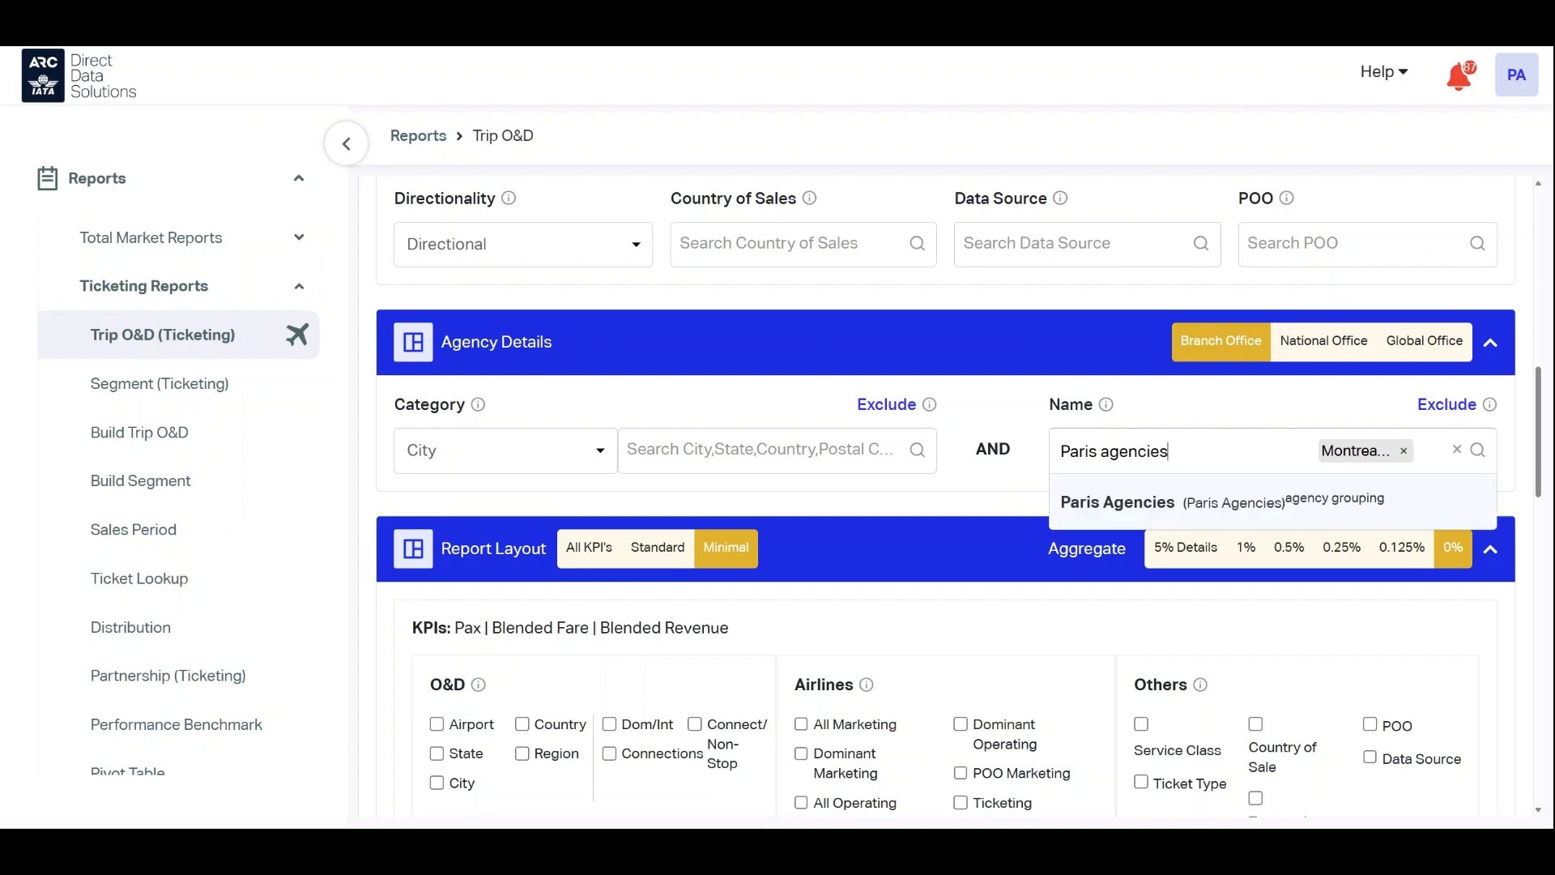
pyautogui.click(1336, 516)
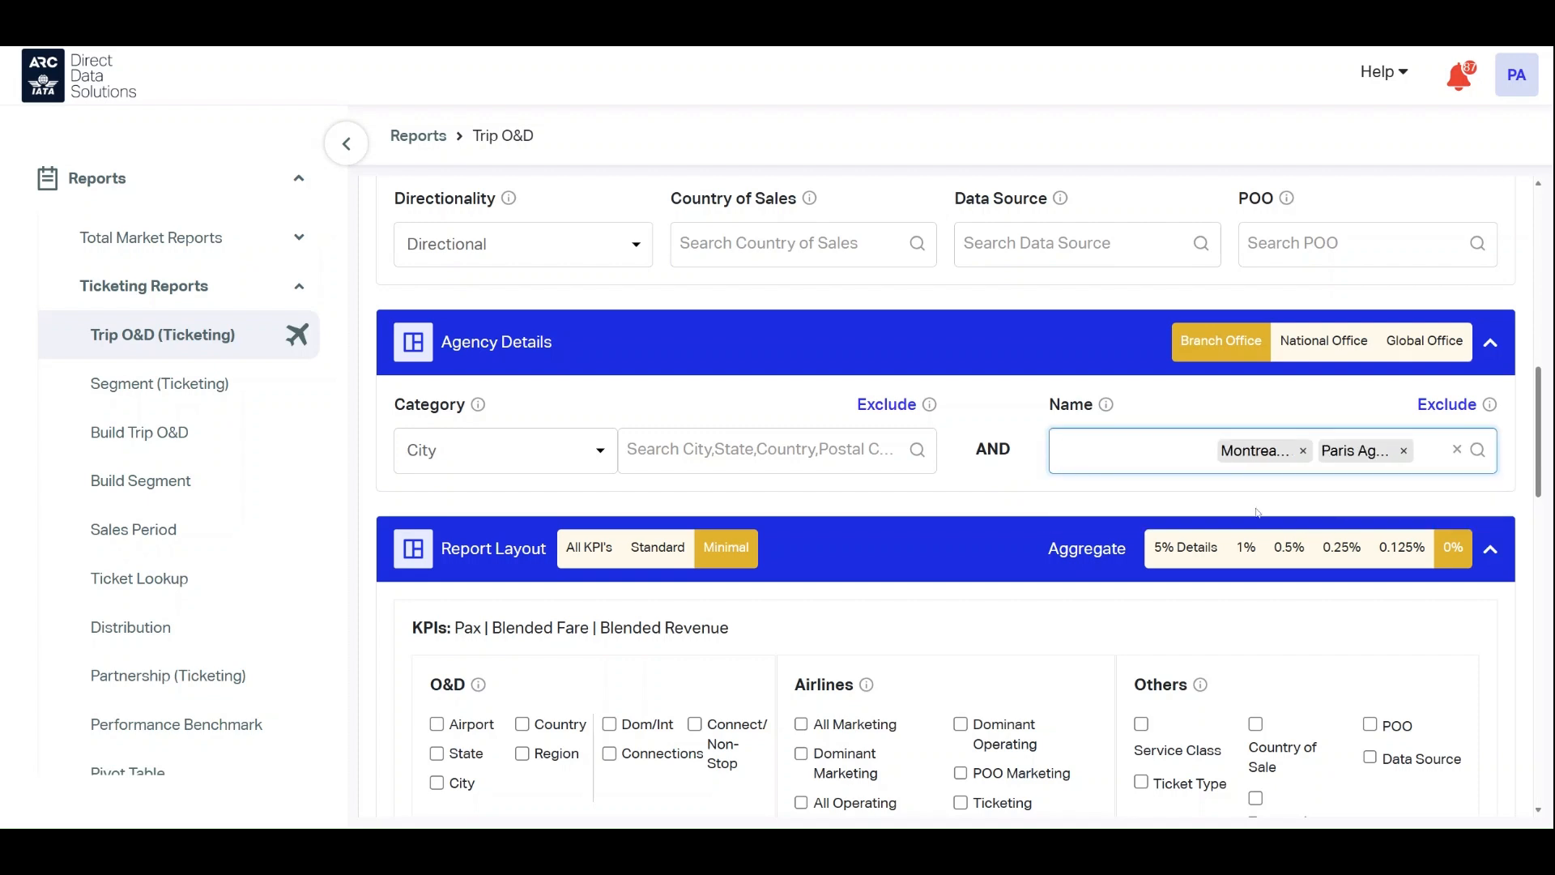
# - Review the Trip O&D report's trip, period and agency layout settings, and open the run options
pyautogui.scroll(-1, 1134, 487)
pyautogui.scroll(5, 980, 486)
pyautogui.scroll(5, 980, 486)
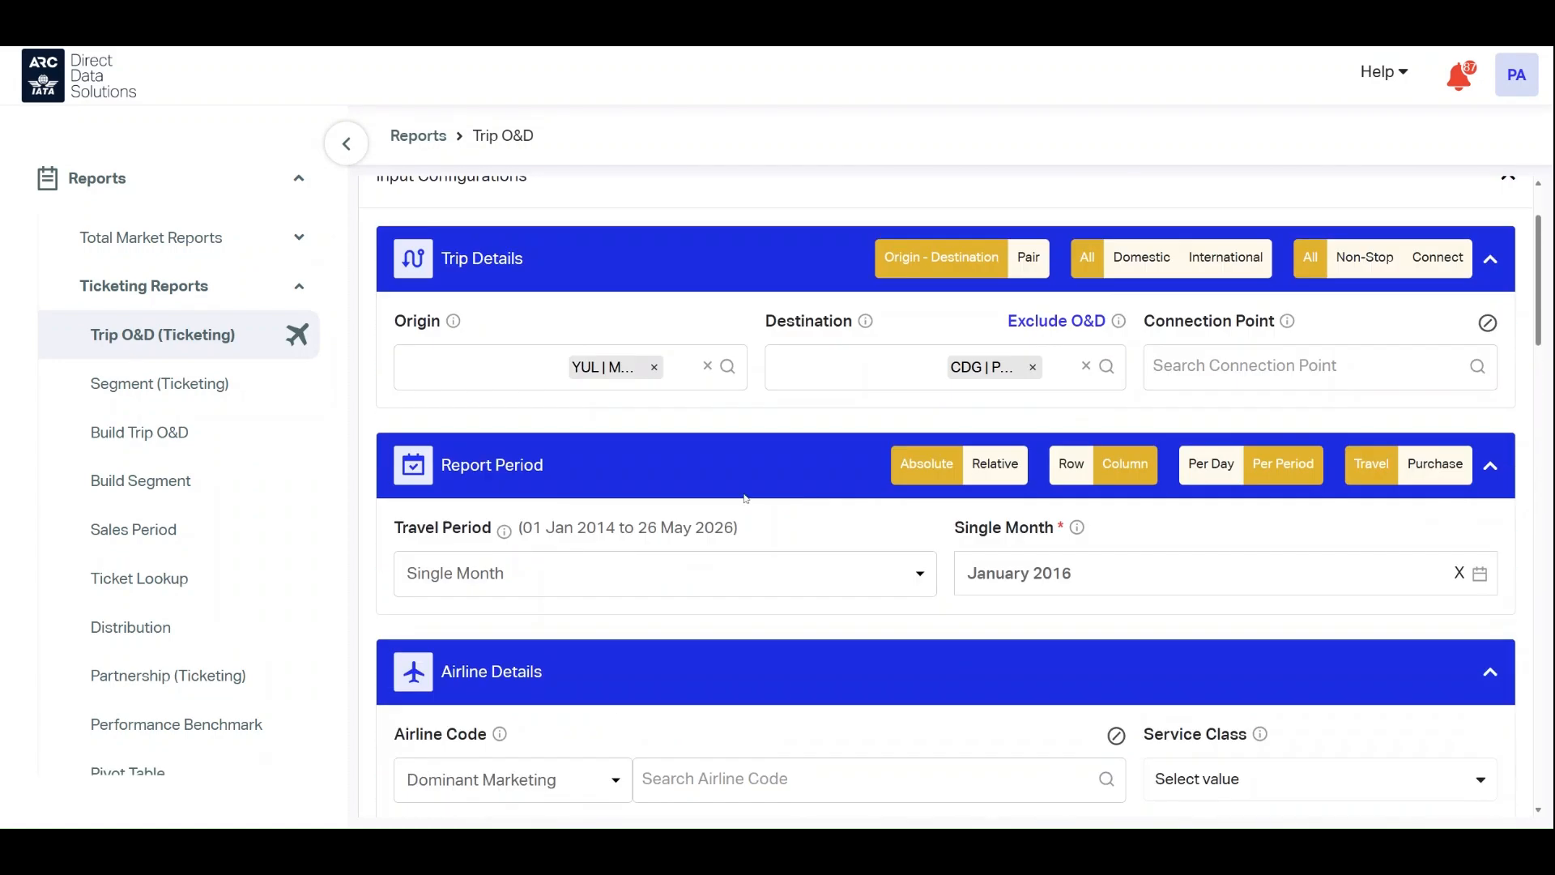
pyautogui.scroll(-13, 963, 421)
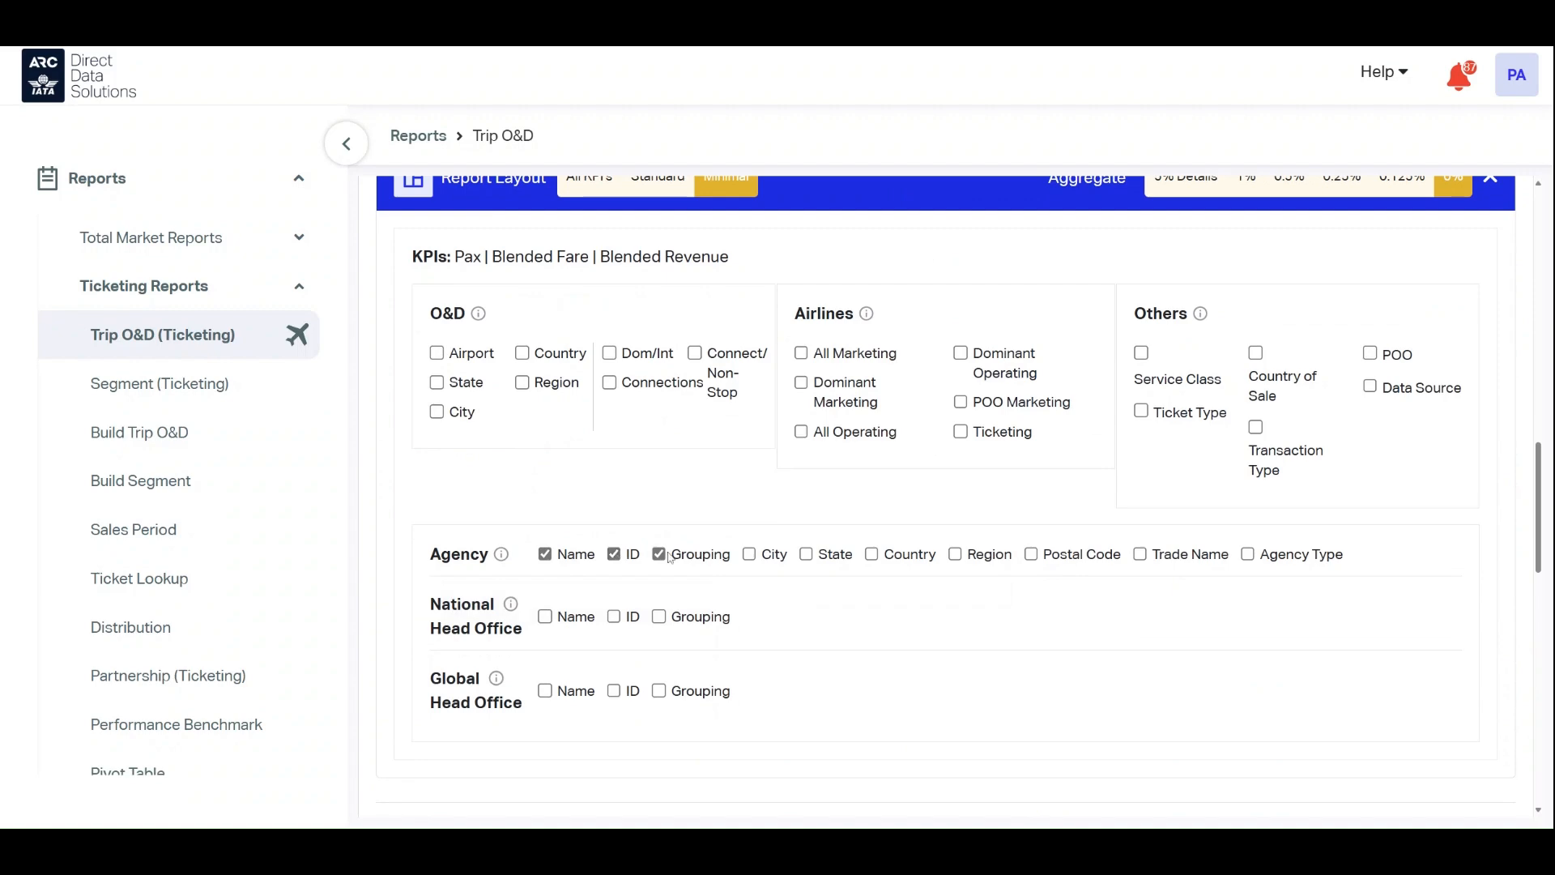
pyautogui.scroll(-4, 948, 526)
pyautogui.click(1472, 532)
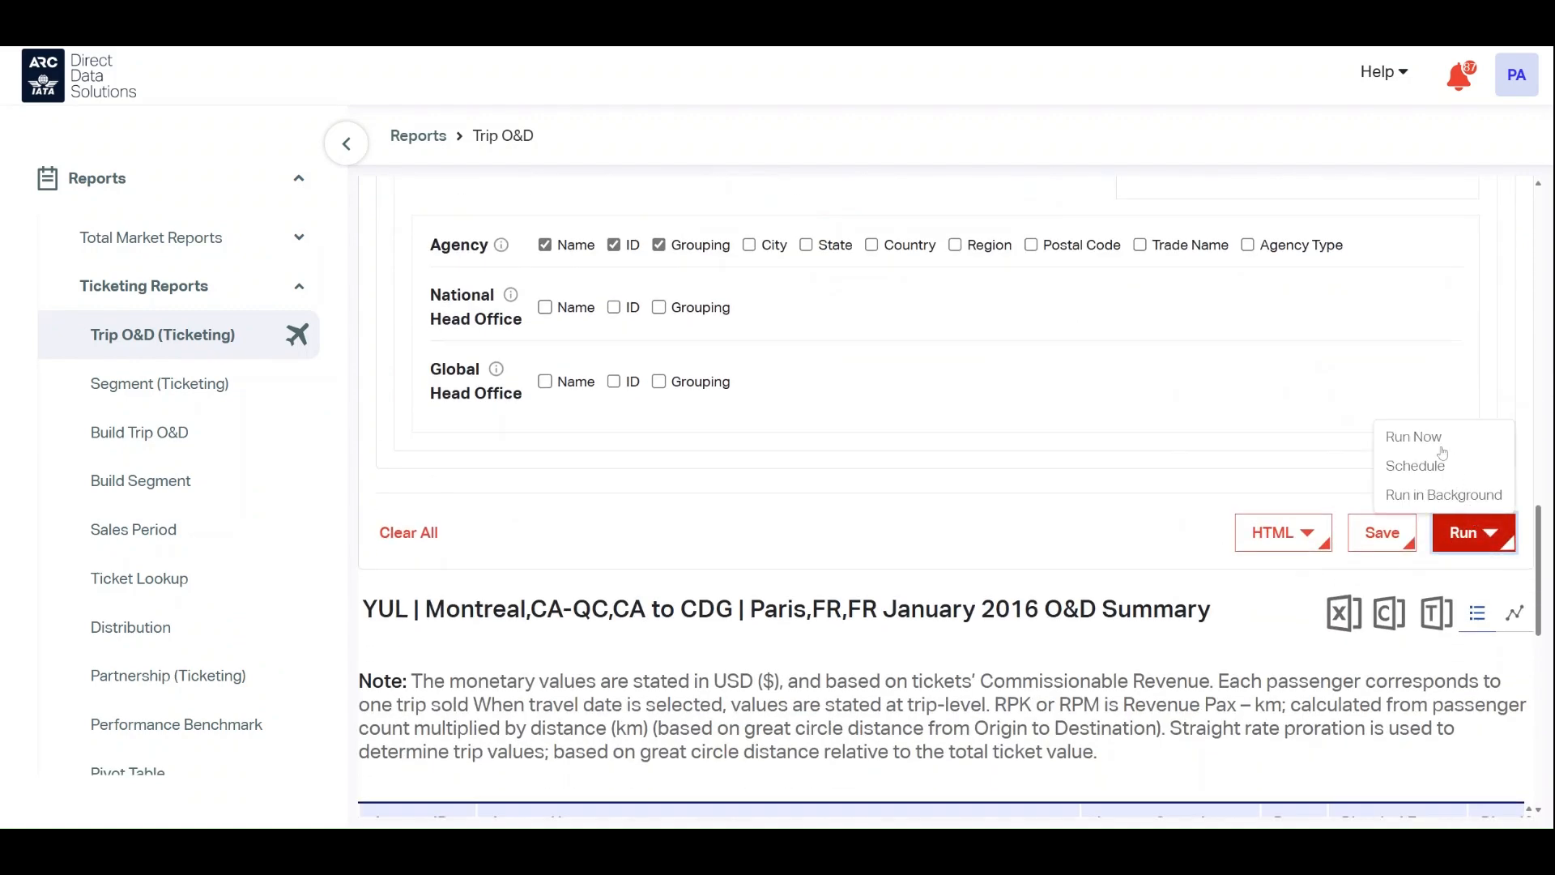
# - Bring the O&D Summary results table into view and collapse the navigation sidebar to widen it
pyautogui.scroll(-2, 1473, 531)
pyautogui.scroll(-2, 1078, 614)
pyautogui.scroll(-2, 978, 529)
pyautogui.scroll(2, 959, 519)
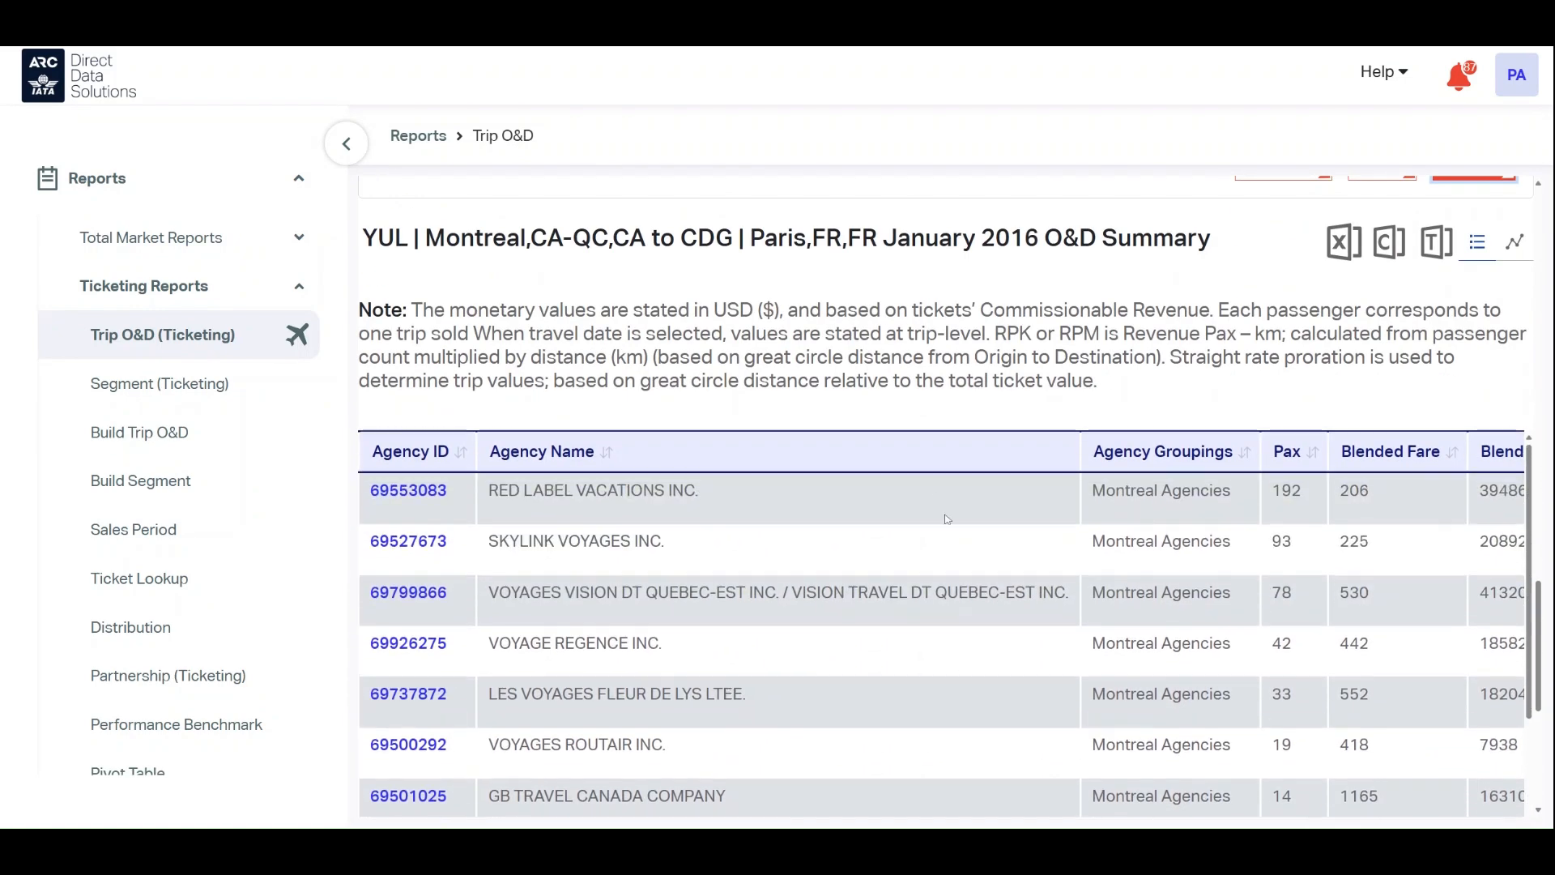
pyautogui.scroll(-2, 945, 495)
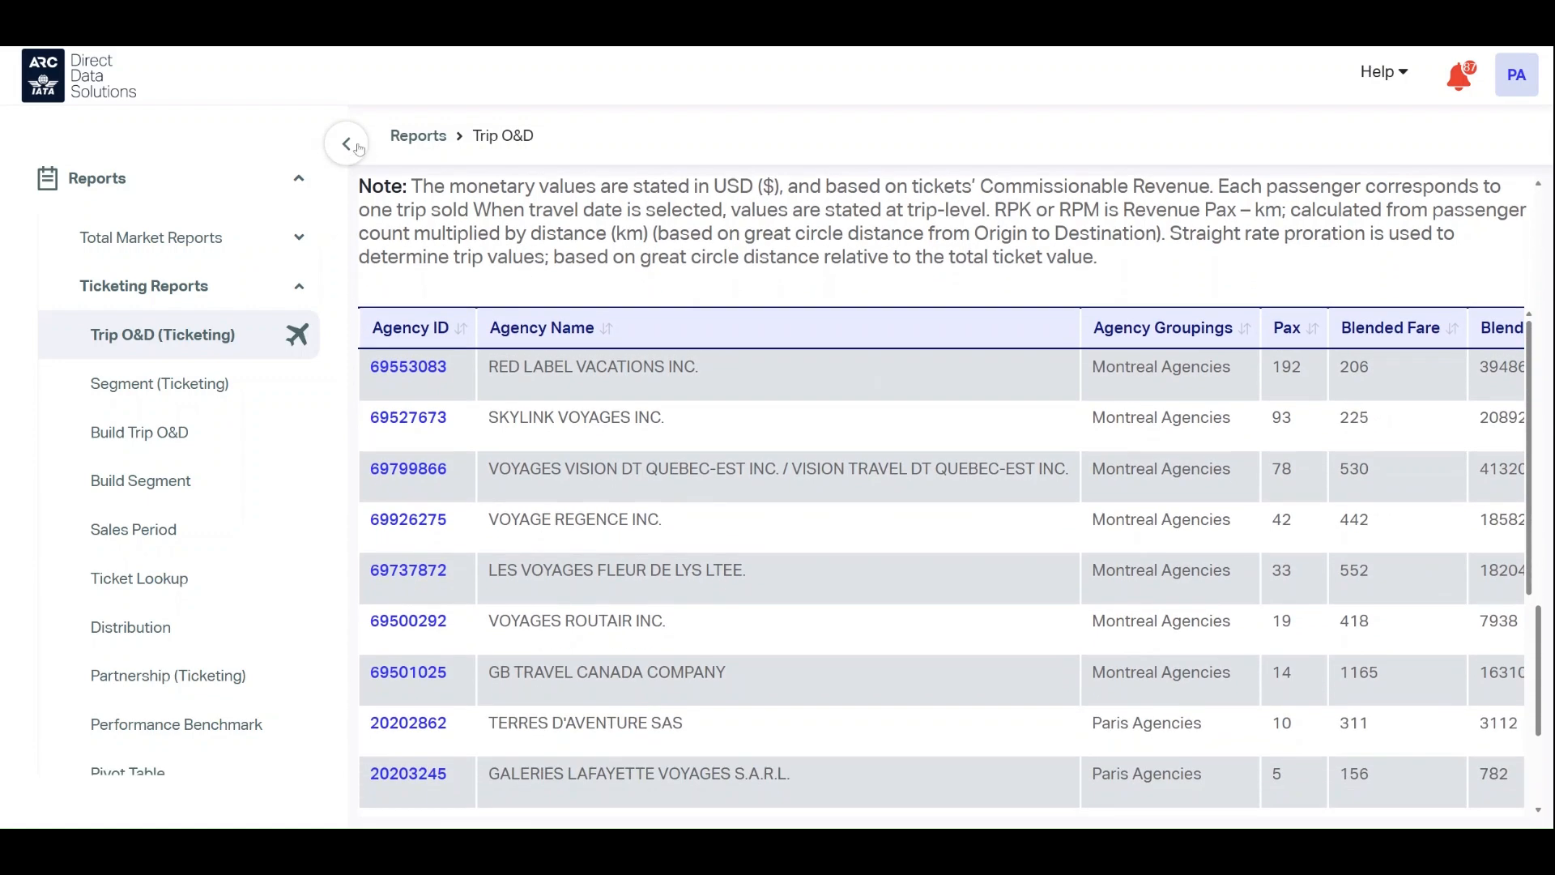
pyautogui.click(346, 144)
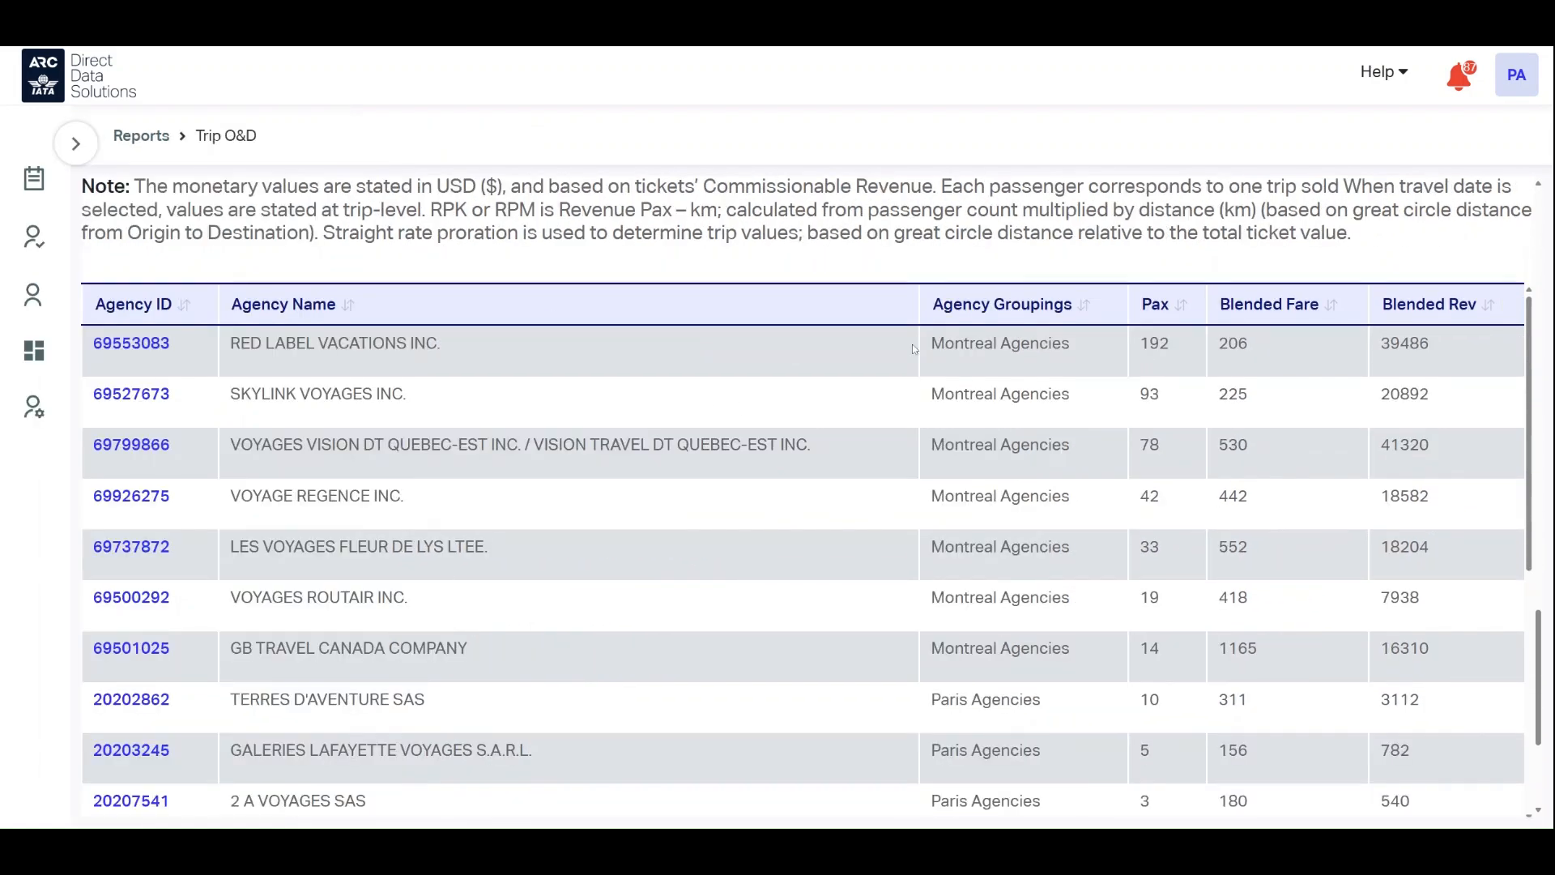
# - Examine the Agency Groupings column of the report for the Montreal Agencies and Paris Agencies rows
pyautogui.moveTo(915, 349); pyautogui.dragTo(1071, 347)
pyautogui.scroll(-5, 989, 417)
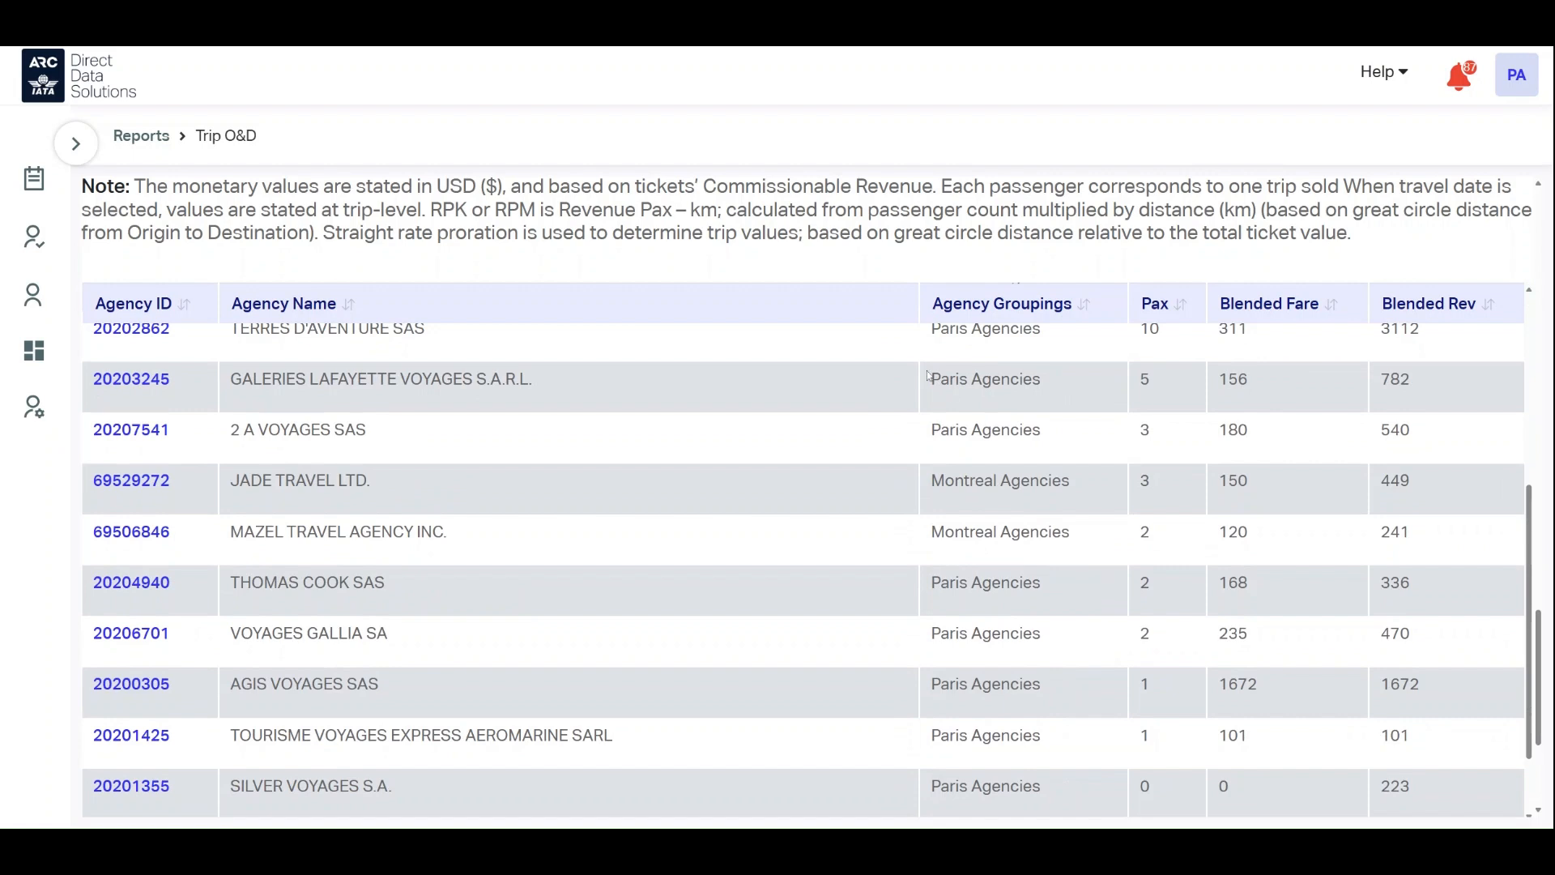
pyautogui.moveTo(930, 375); pyautogui.dragTo(1063, 389)
pyautogui.scroll(4, 1053, 413)
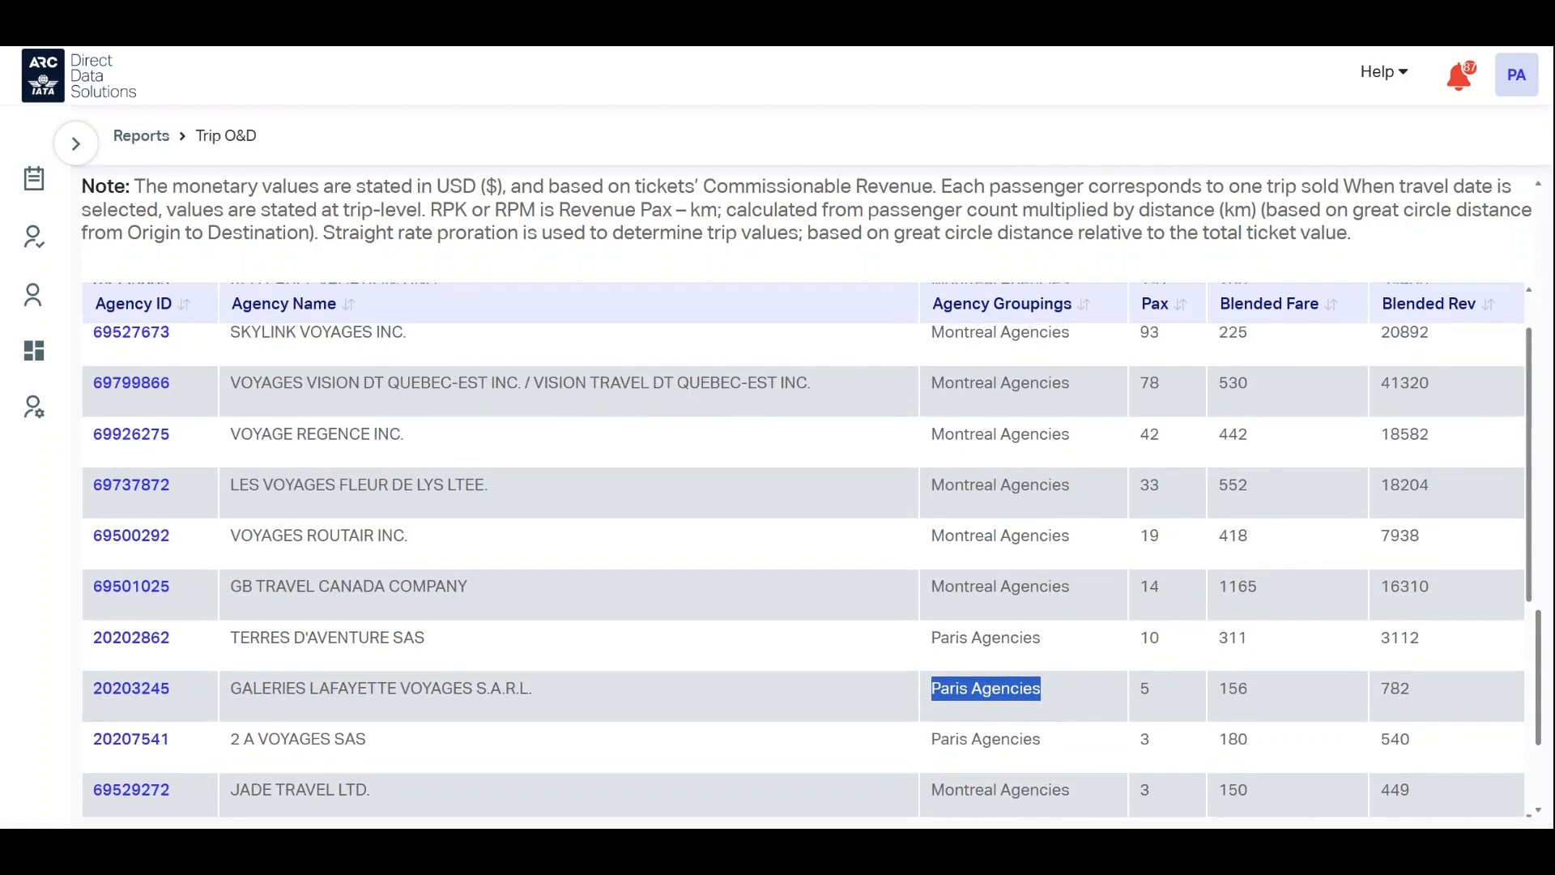
pyautogui.moveTo(941, 637); pyautogui.dragTo(1047, 638)
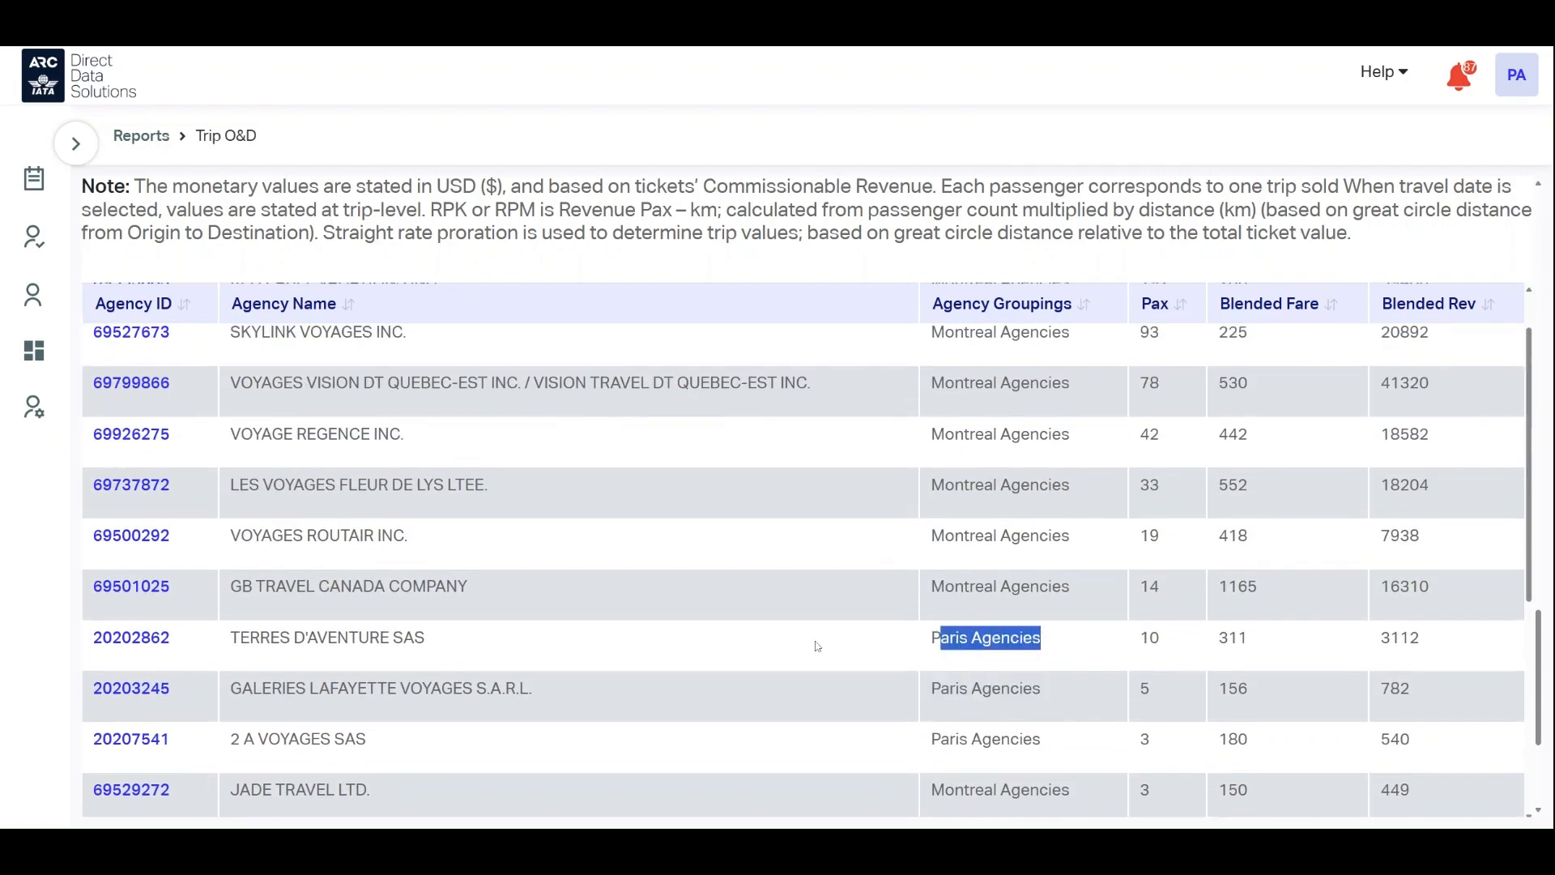
pyautogui.scroll(1, 997, 604)
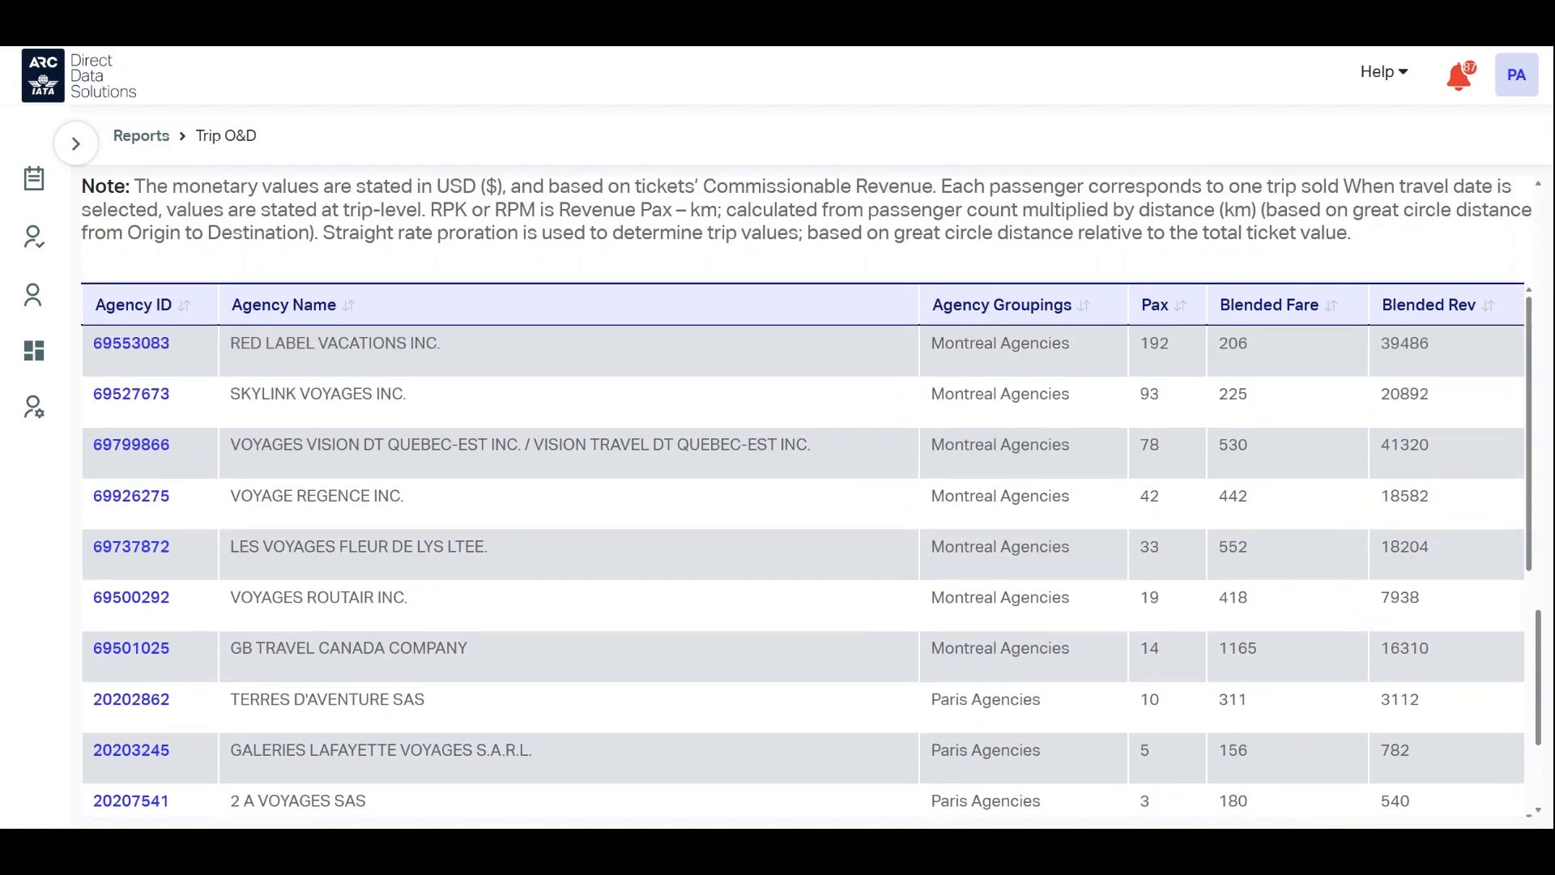